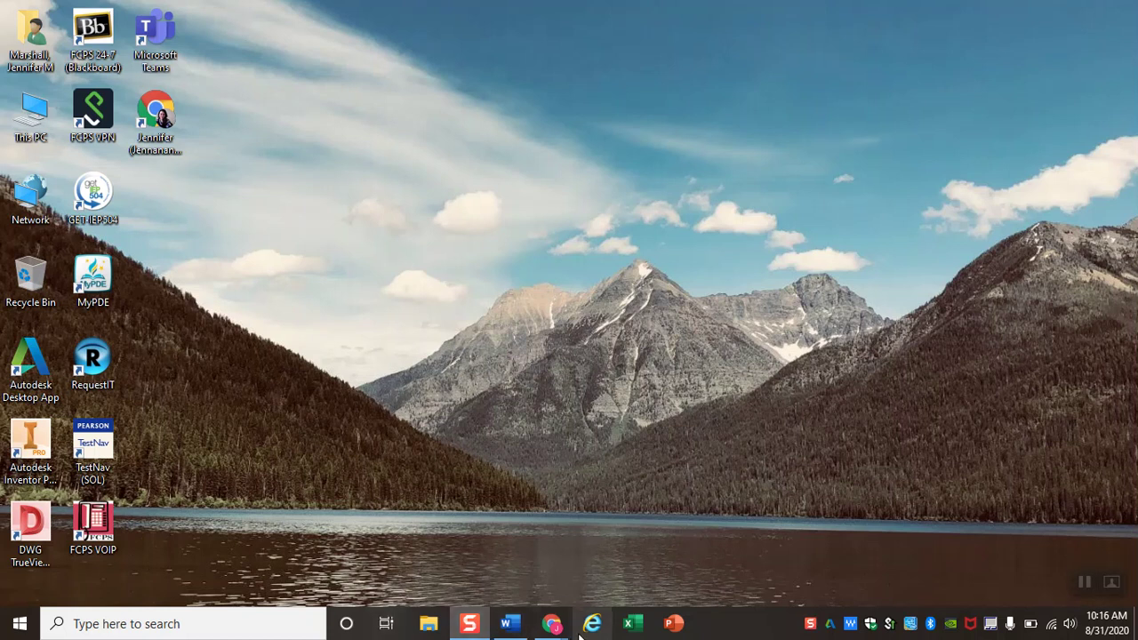
Switch to the Chrome window, open Google Sheets in a new tab and create a blank spreadsheet.
{"action": "mouse_move", "coordinate": [552, 622]}
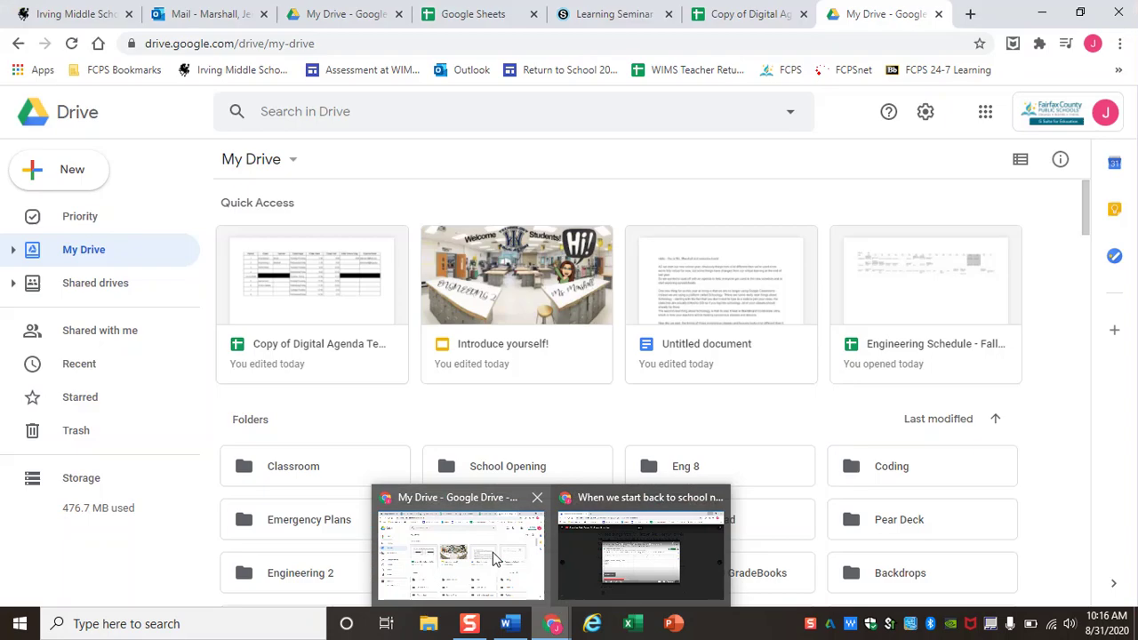
{"action": "left_click", "coordinate": [495, 558]}
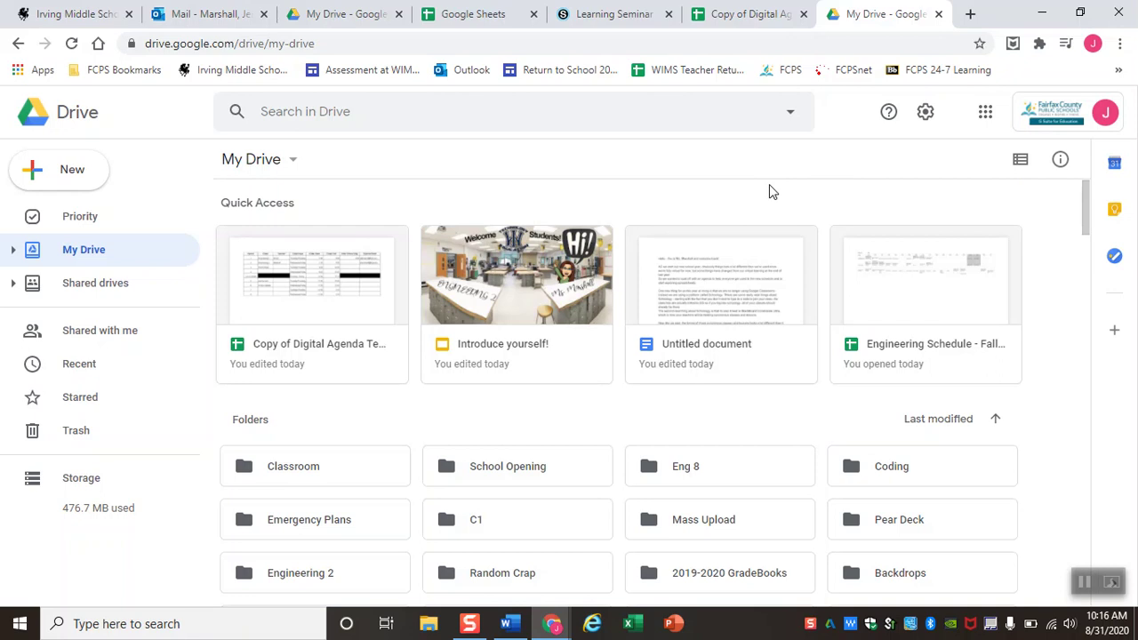
{"action": "left_click", "coordinate": [971, 15]}
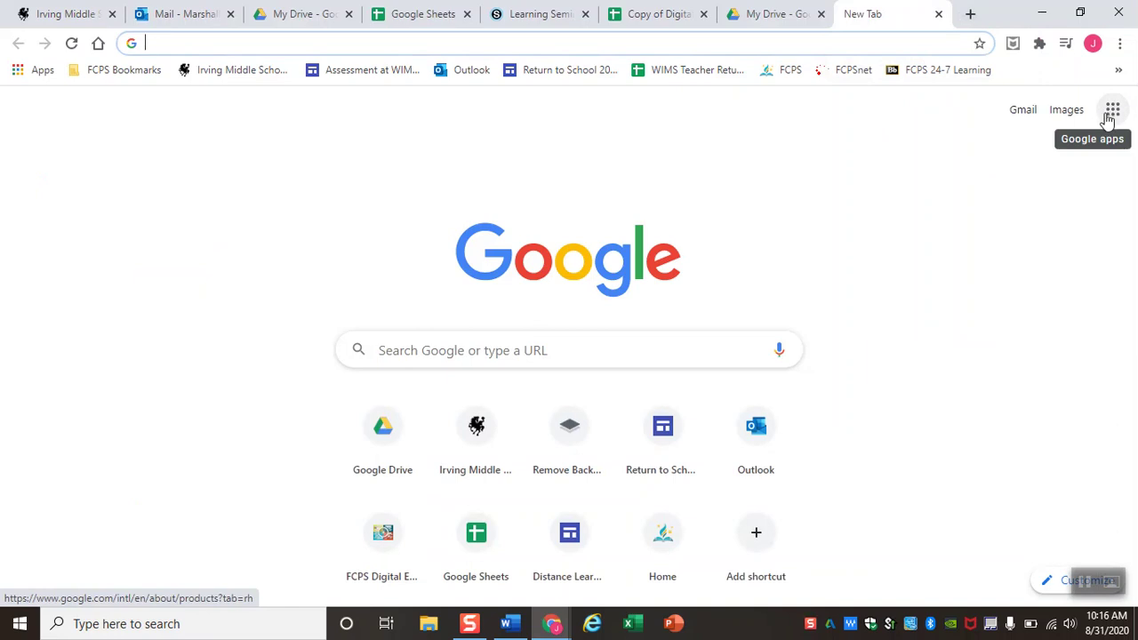
{"action": "left_click", "coordinate": [1112, 112]}
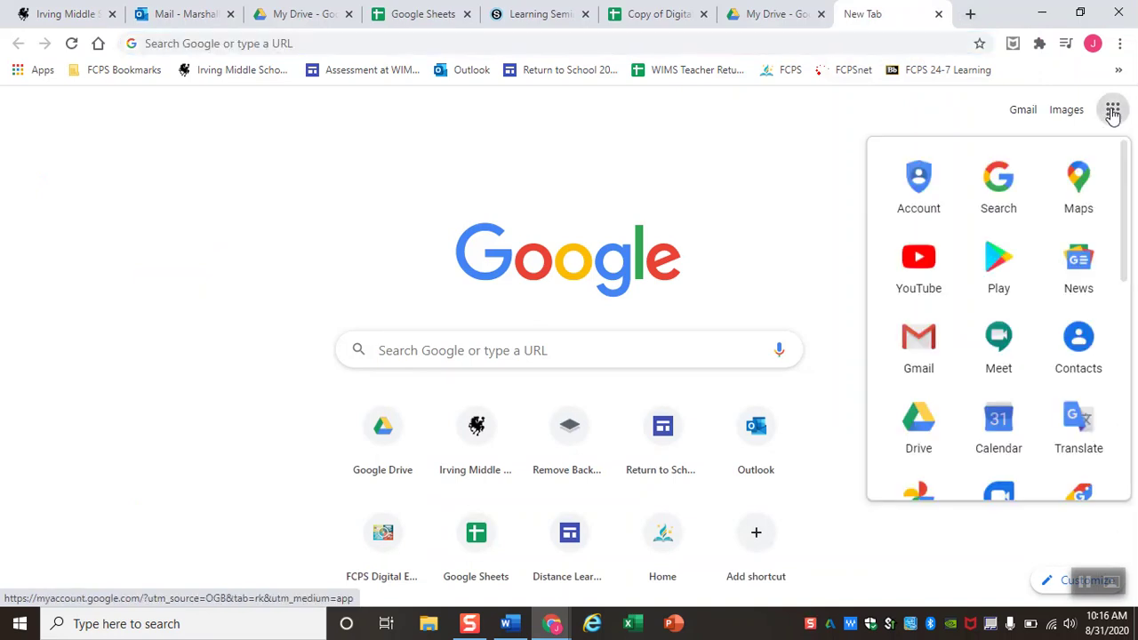
{"action": "scroll", "coordinate": [1041, 275], "scroll_direction": "down", "scroll_amount": 2}
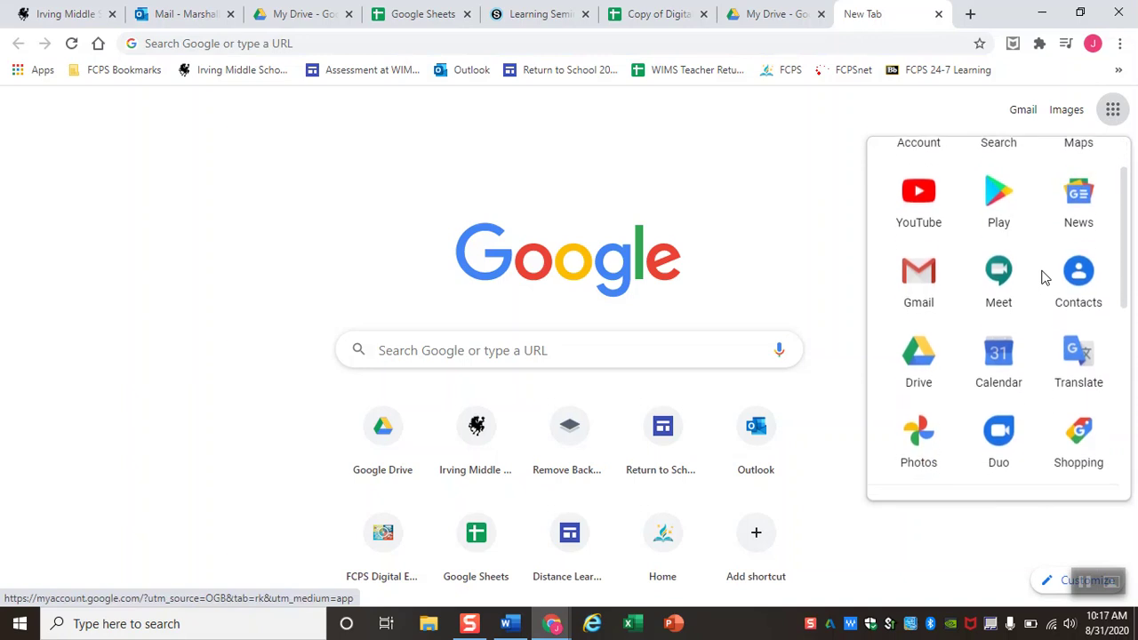
{"action": "scroll", "coordinate": [1044, 277], "scroll_direction": "down", "scroll_amount": 3}
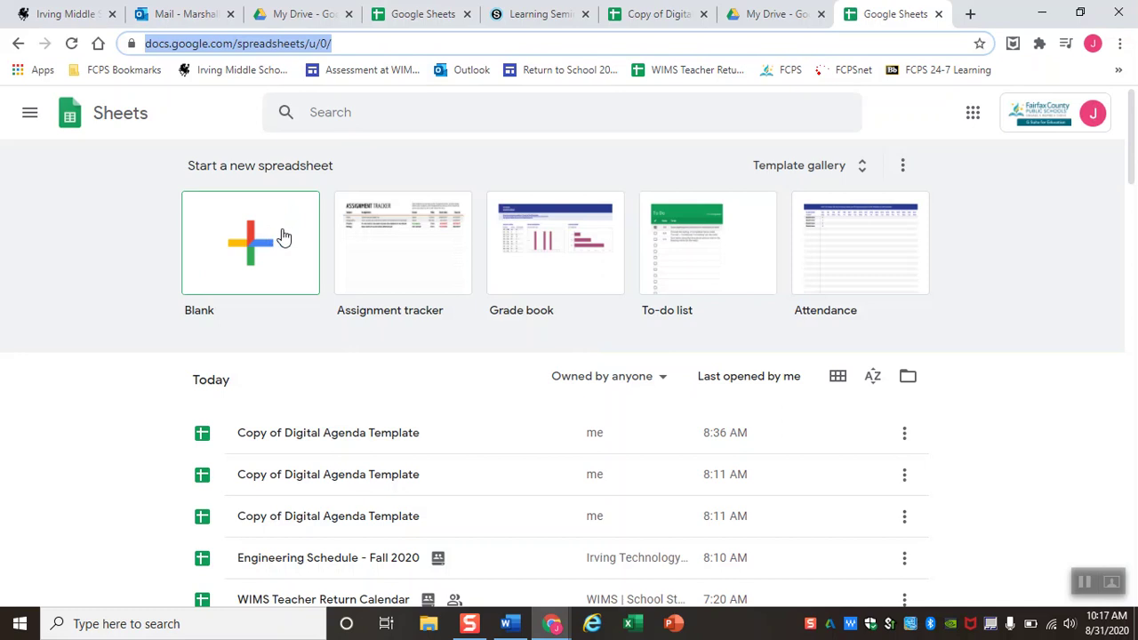
{"action": "left_click", "coordinate": [219, 234]}
{"action": "left_click", "coordinate": [246, 243]}
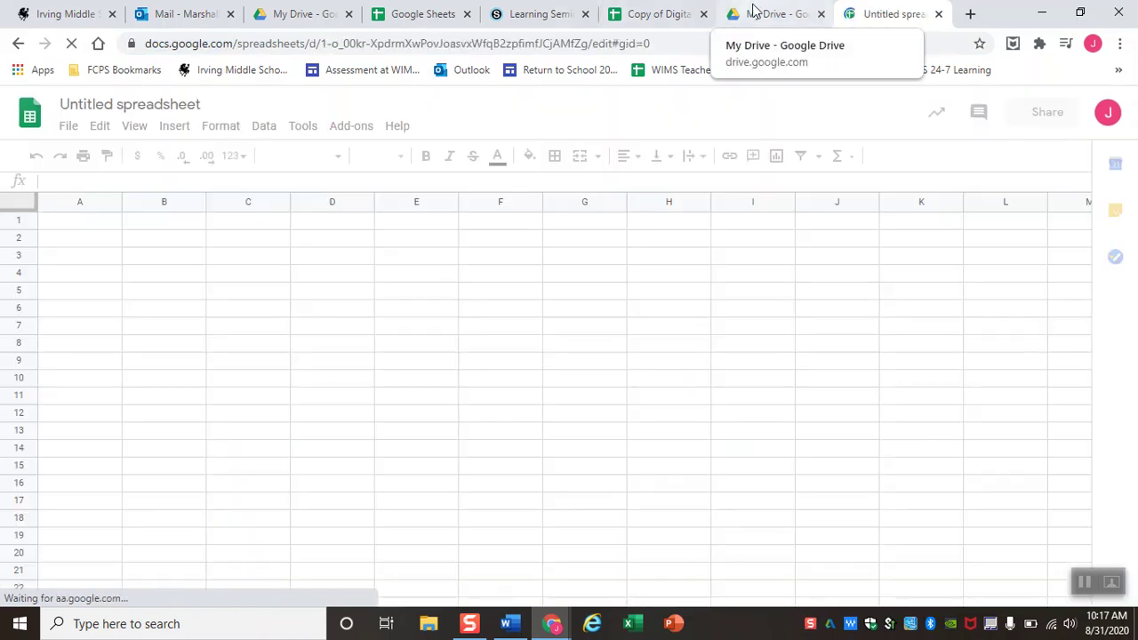
View Google Drive's options for creating a new Google Sheets file, and return to the untitled spreadsheet.
{"action": "left_click", "coordinate": [753, 11]}
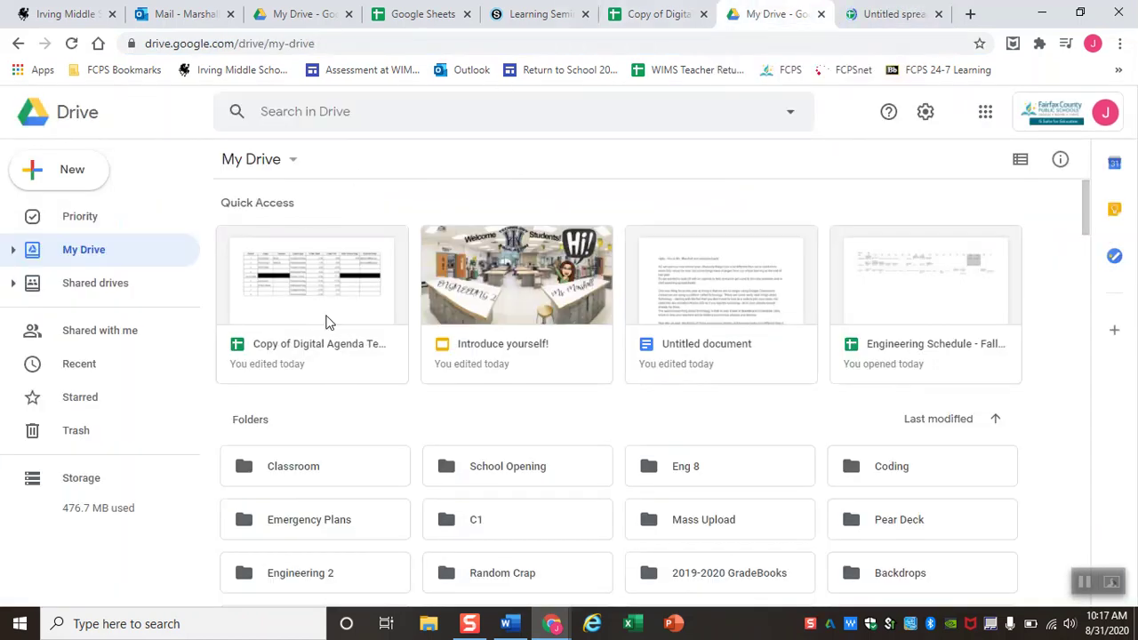
{"action": "left_click", "coordinate": [63, 178]}
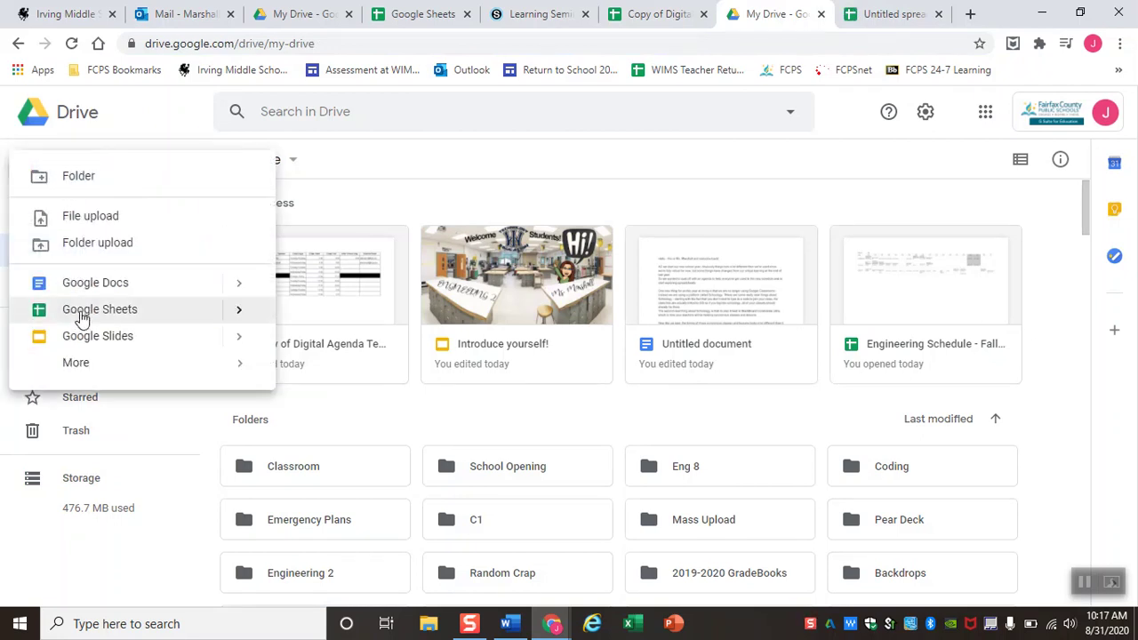
{"action": "mouse_move", "coordinate": [236, 312]}
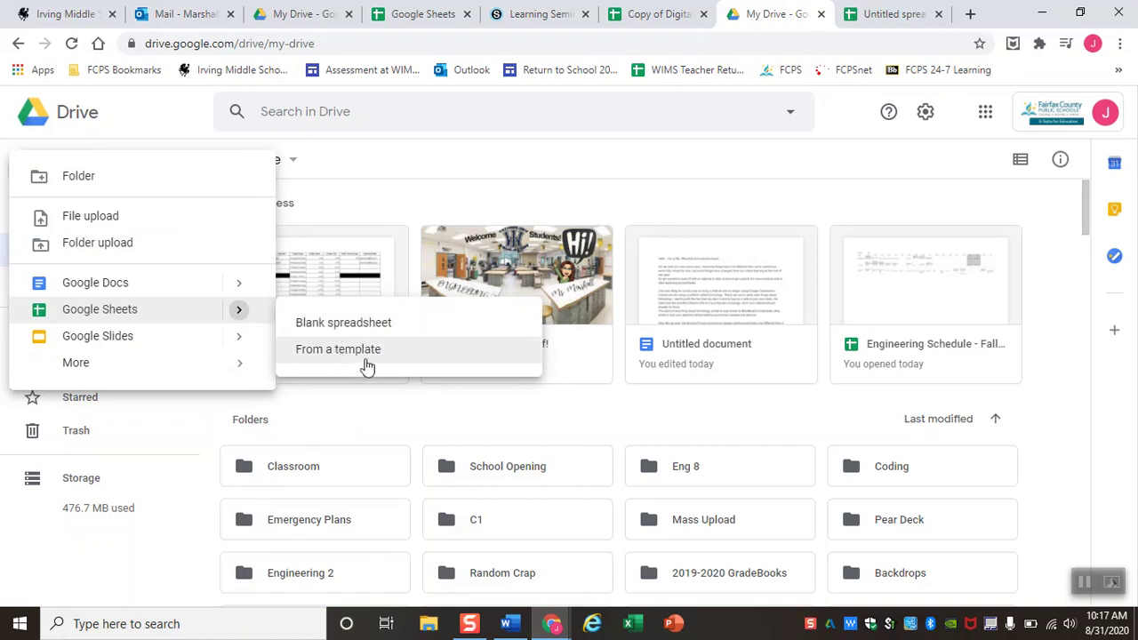
{"action": "left_click", "coordinate": [874, 15]}
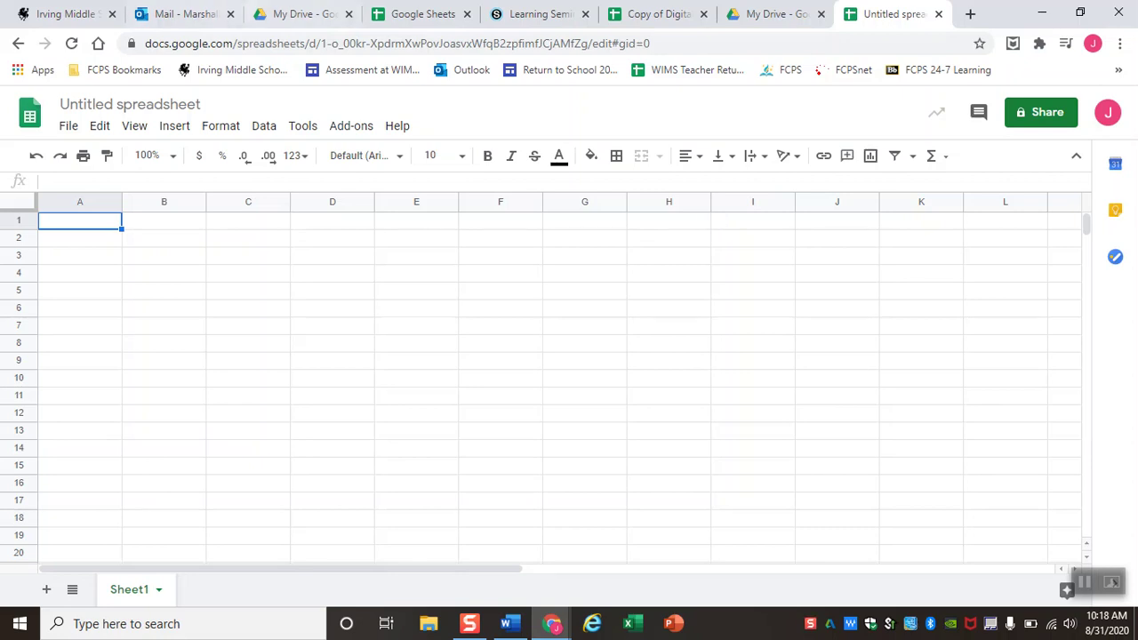
Rename the untitled spreadsheet with the owner's title and surname in possessive form, followed by "Digital Agenda".
{"action": "left_click", "coordinate": [82, 105]}
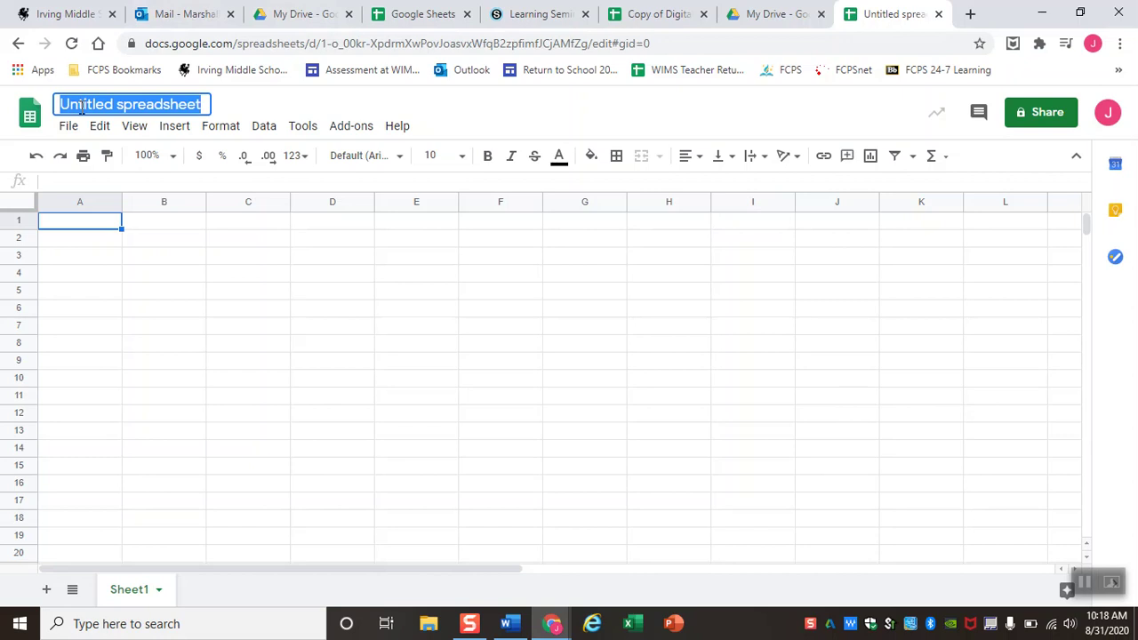
{"action": "type", "text": "Ms. Ma"}
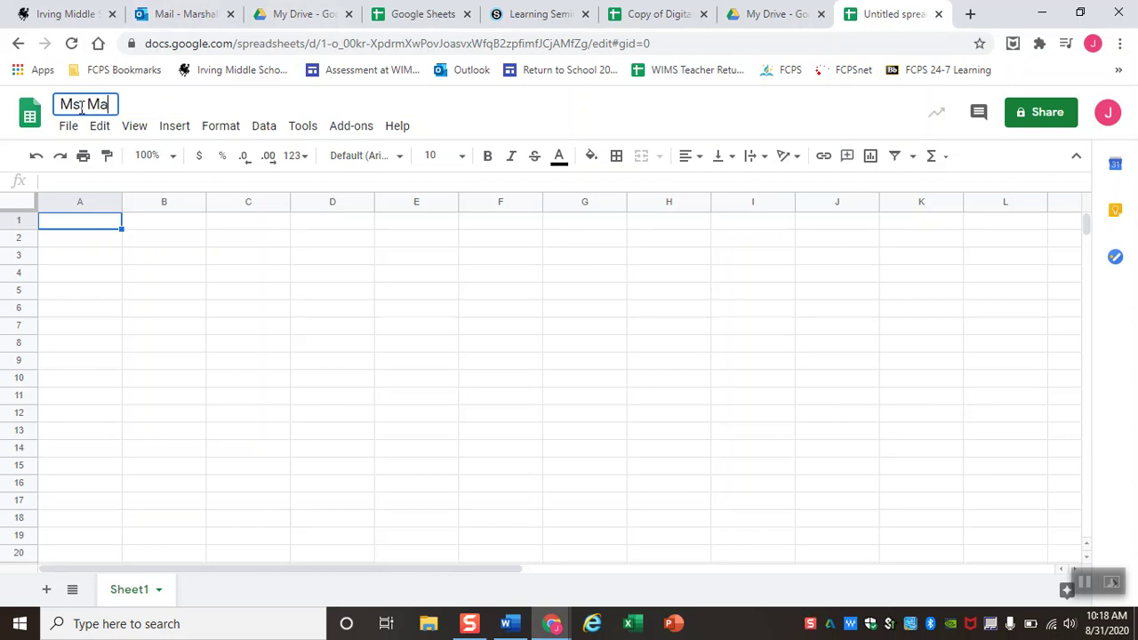
{"action": "type", "text": "rshall's Digi"}
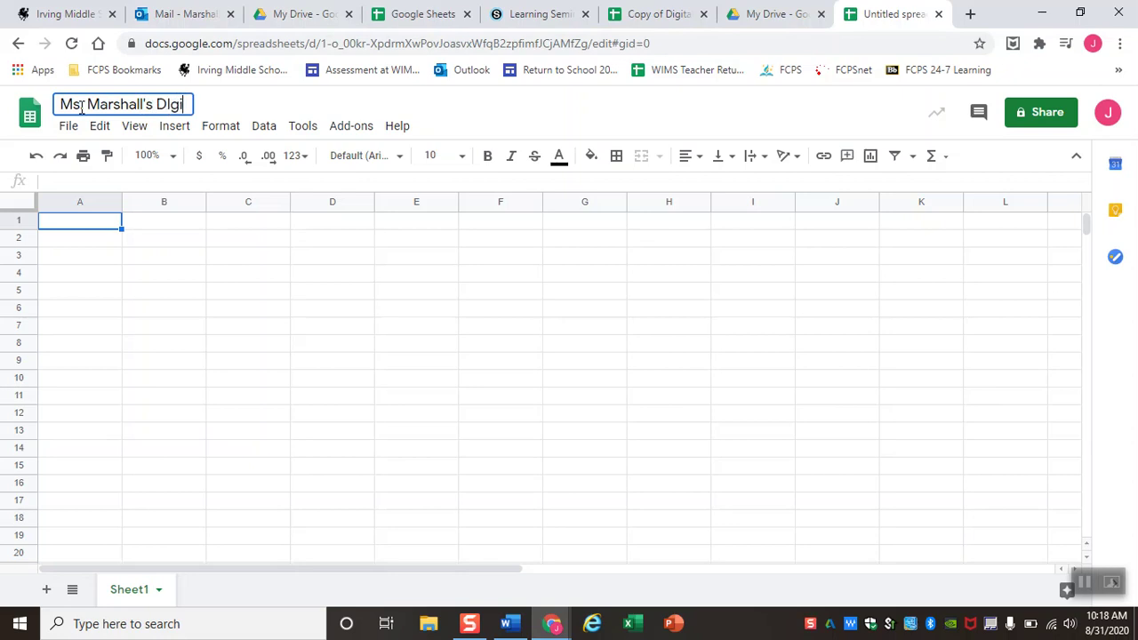
{"action": "type", "text": "tal Agenda"}
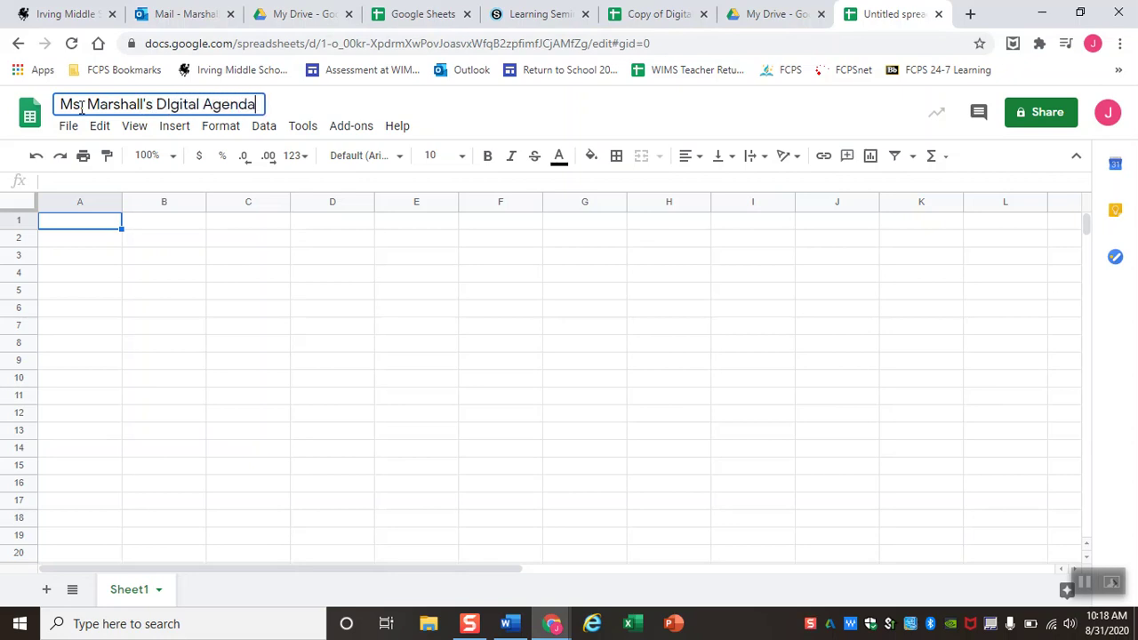
{"action": "left_click", "coordinate": [81, 104]}
{"action": "type", "text": "."}
{"action": "key", "text": "End"}
{"action": "left_click", "coordinate": [172, 105]}
{"action": "key", "text": "Delete"}
{"action": "type", "text": "i"}
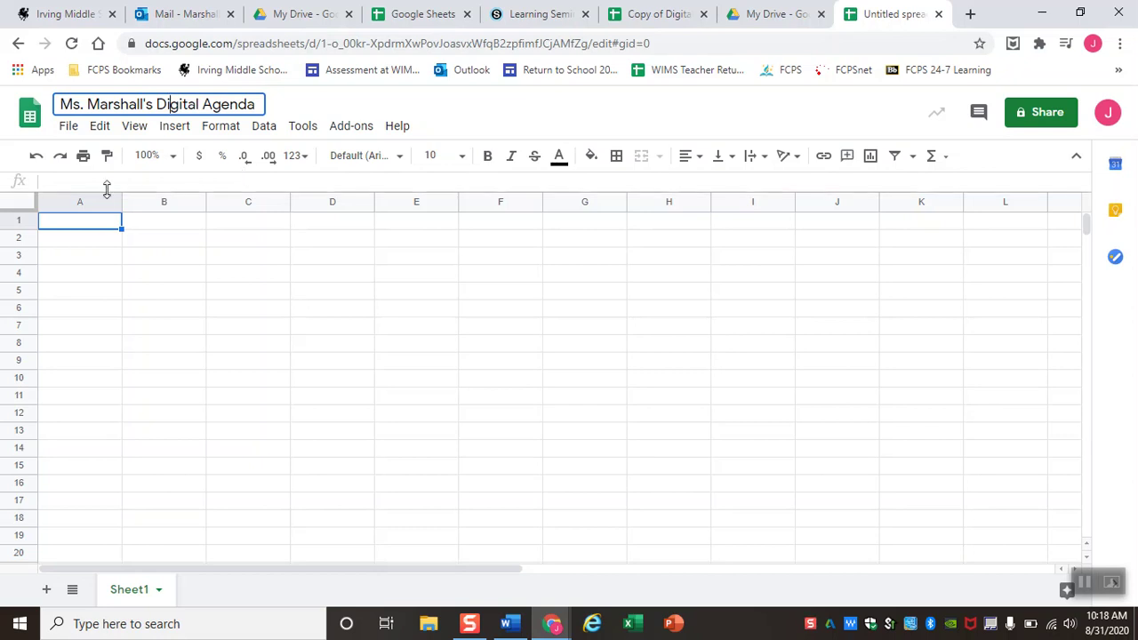
Examine how the sheet is laid out in lettered columns and numbered rows, selecting column A and row 4.
{"action": "left_click", "coordinate": [96, 200]}
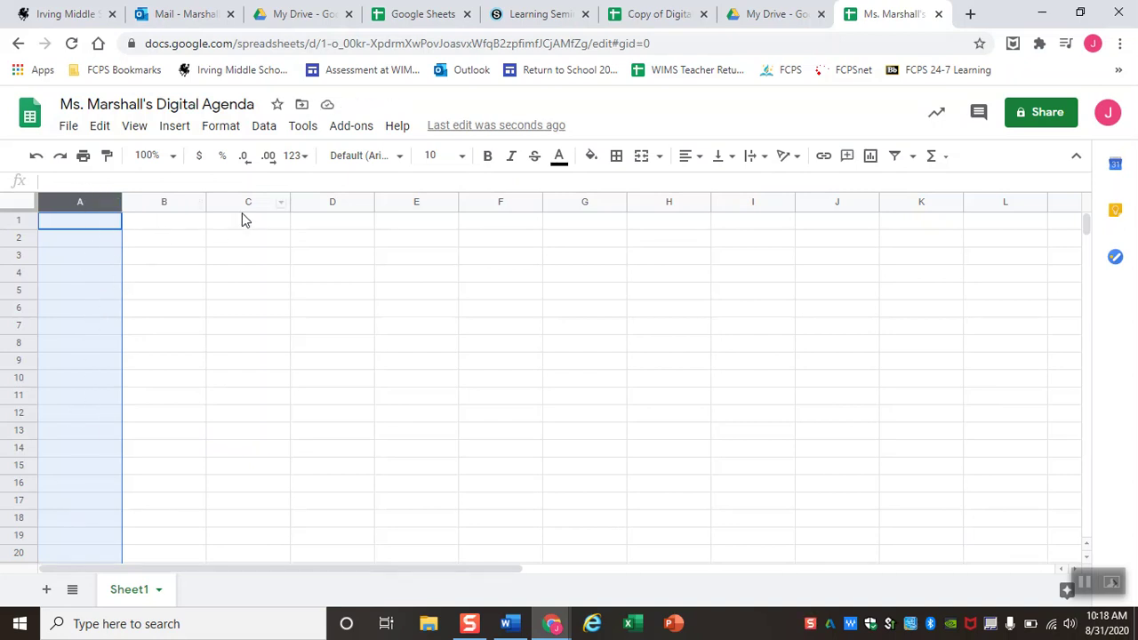
{"action": "scroll", "coordinate": [809, 227], "scroll_direction": "right", "scroll_amount": 2}
{"action": "scroll", "coordinate": [809, 227], "scroll_direction": "right", "scroll_amount": 1}
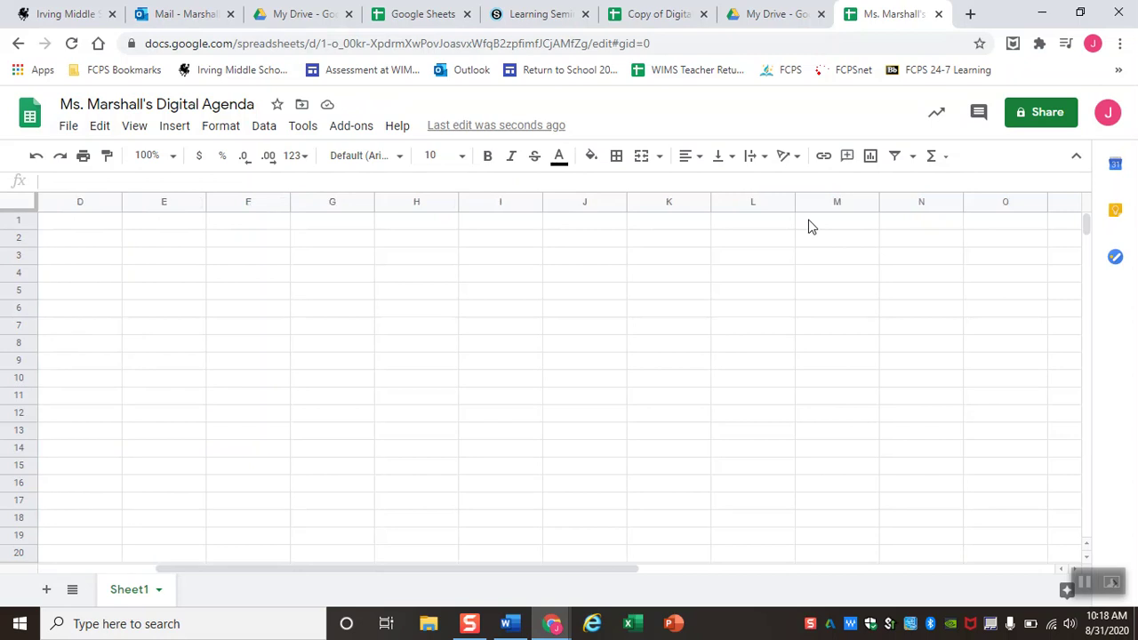
{"action": "scroll", "coordinate": [808, 227], "scroll_direction": "left", "scroll_amount": 3}
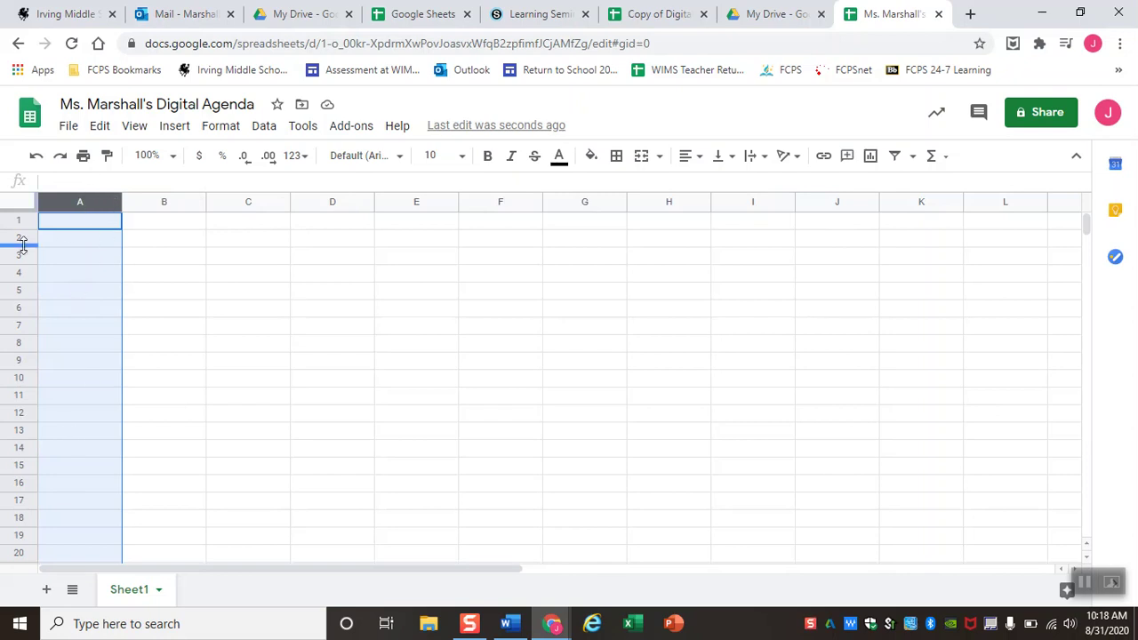
{"action": "left_click", "coordinate": [17, 274]}
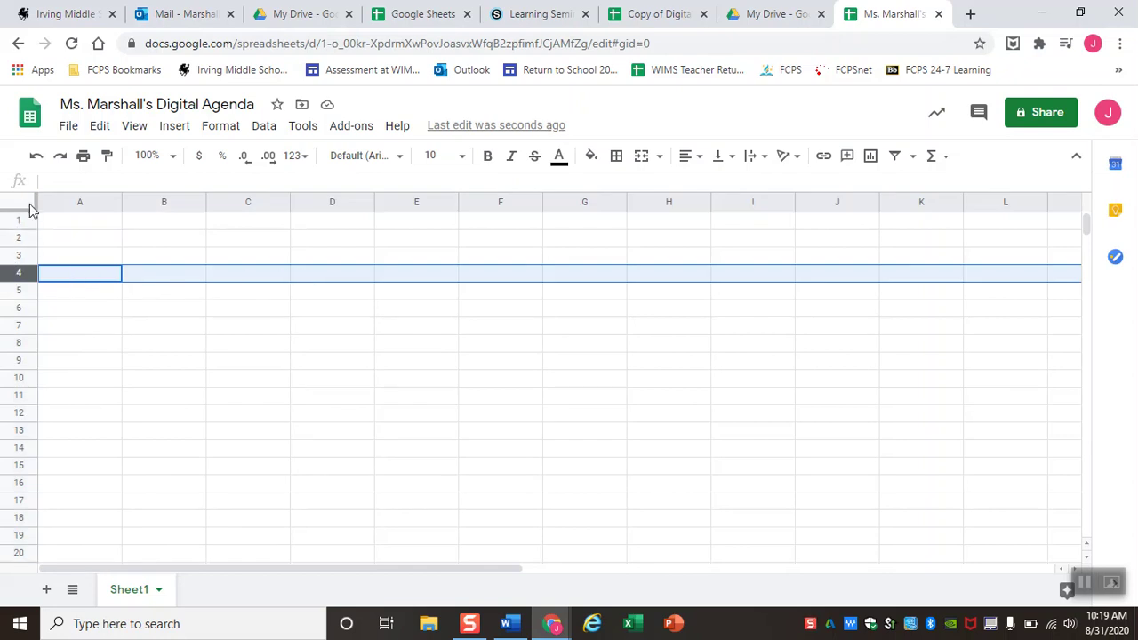
{"action": "left_click_drag", "start_coordinate": [17, 294], "coordinate": [21, 355]}
Enter the sample text "type" in cell C4 and delete it again.
{"action": "left_click", "coordinate": [250, 278]}
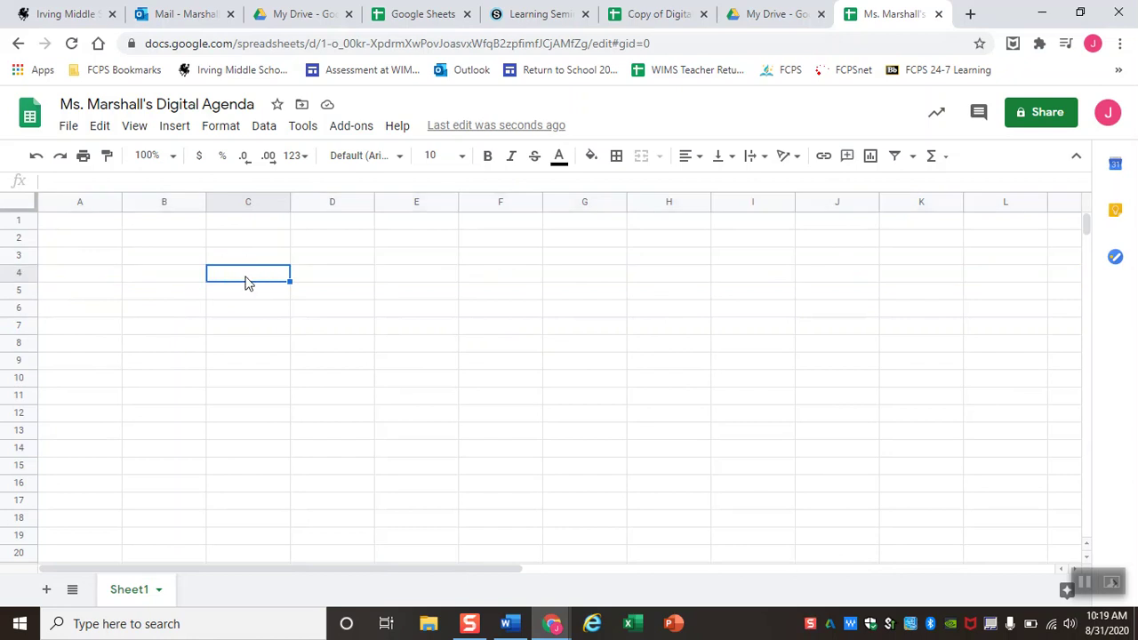
{"action": "type", "text": "type"}
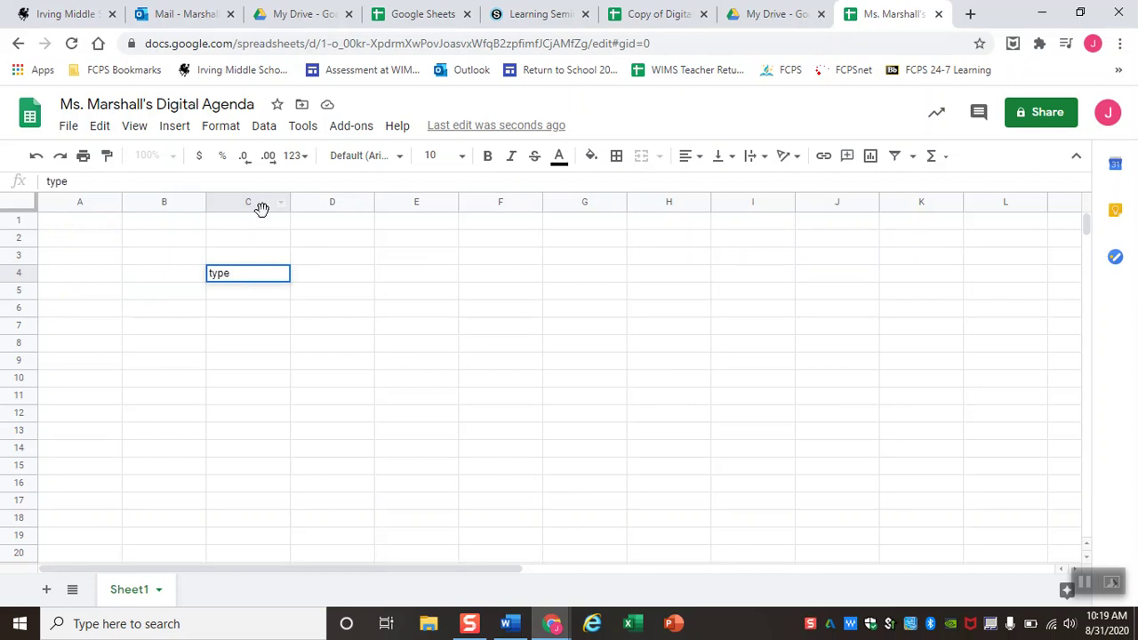
{"action": "double_click", "coordinate": [258, 274]}
{"action": "left_click_drag", "start_coordinate": [246, 269], "coordinate": [213, 266]}
{"action": "key", "text": "BackSpace"}
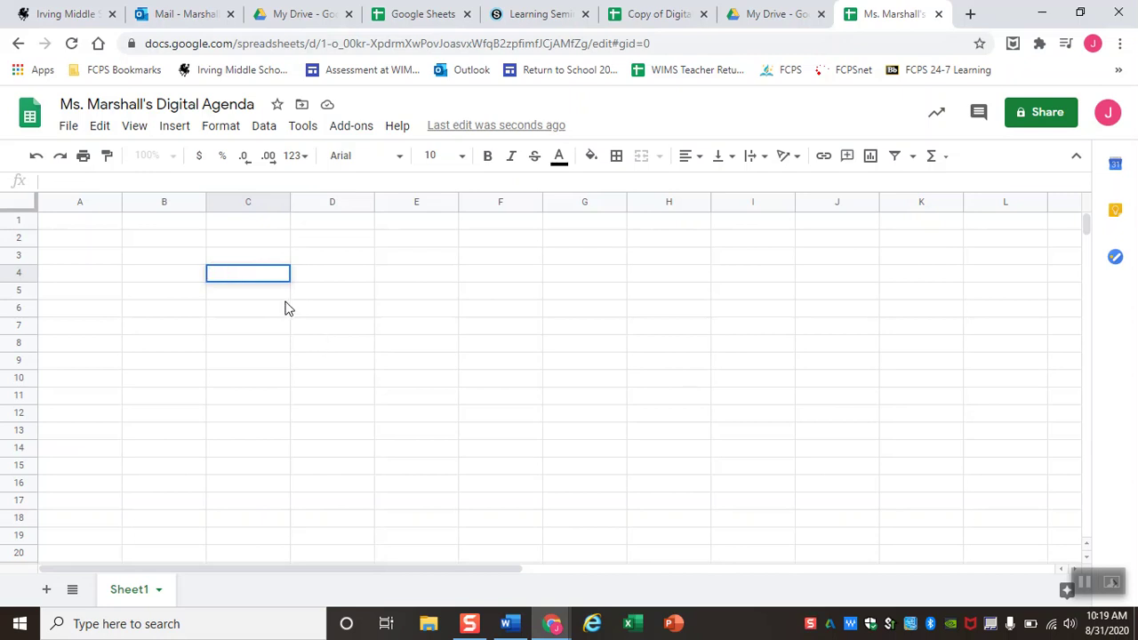
Enter the headers "Period Number", "Class" and "Teacher" in cells A1 to C1.
{"action": "left_click", "coordinate": [84, 220]}
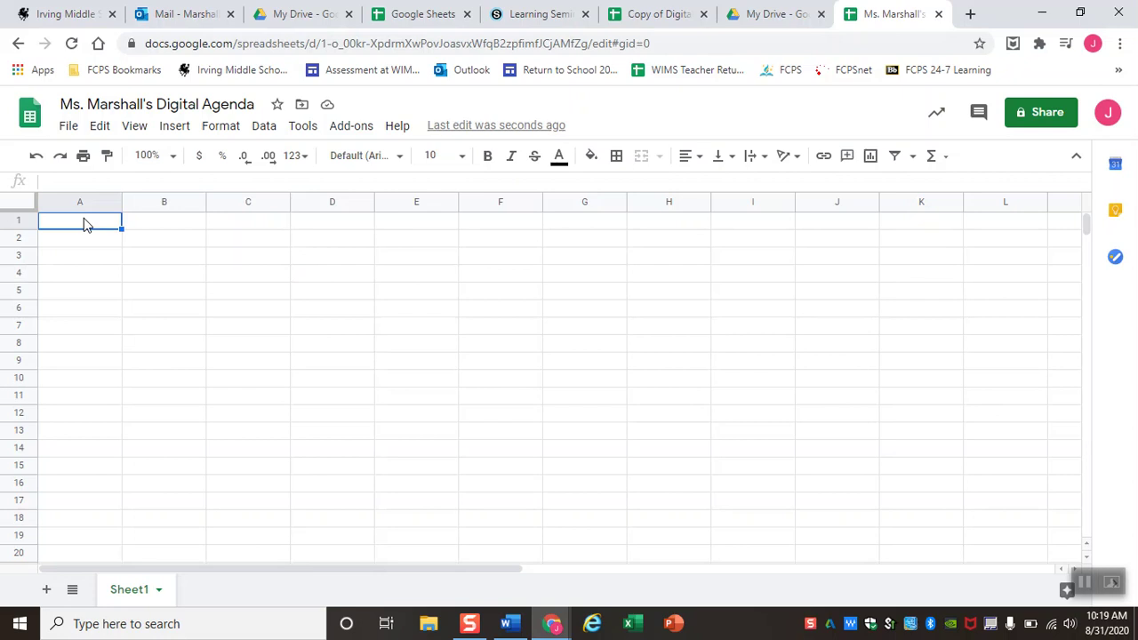
{"action": "type", "text": "Period Number"}
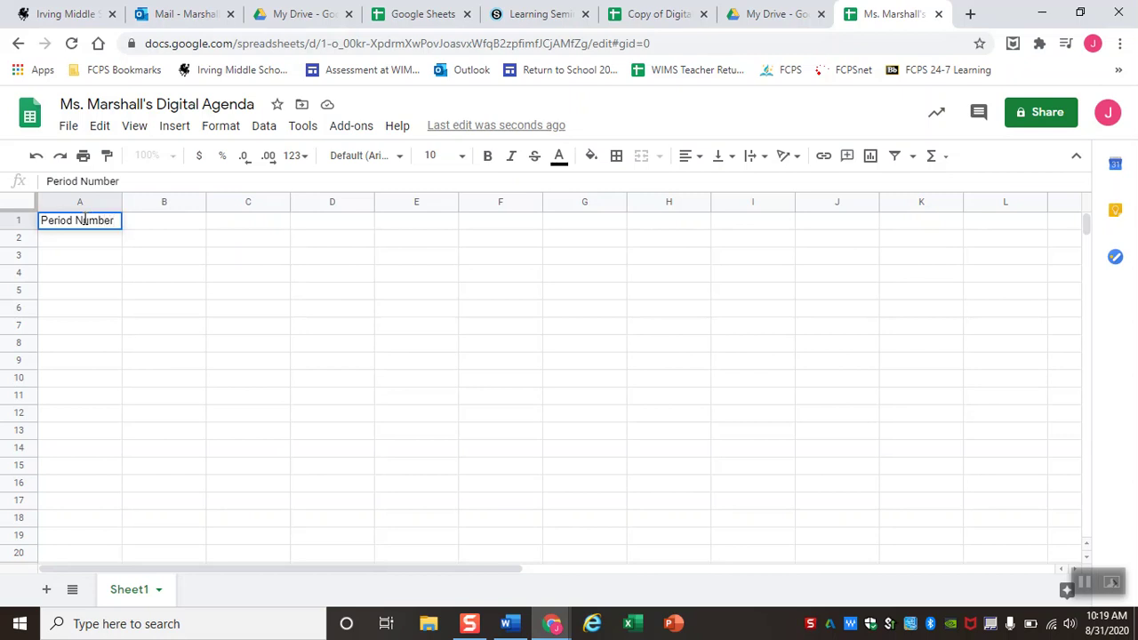
{"action": "key", "text": "Tab"}
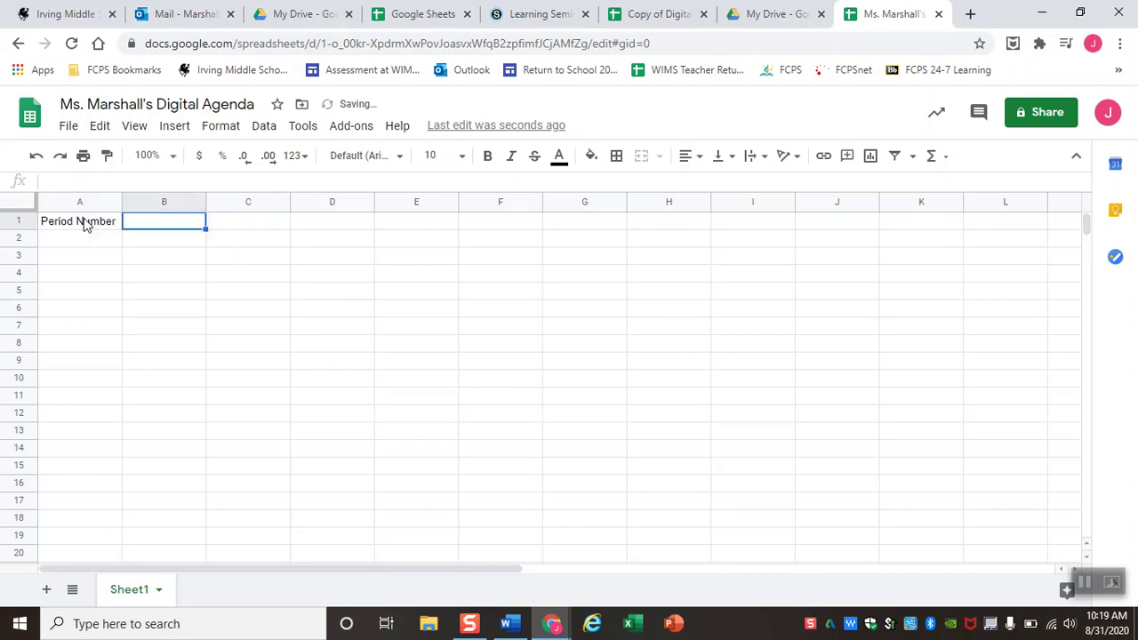
{"action": "type", "text": "Class"}
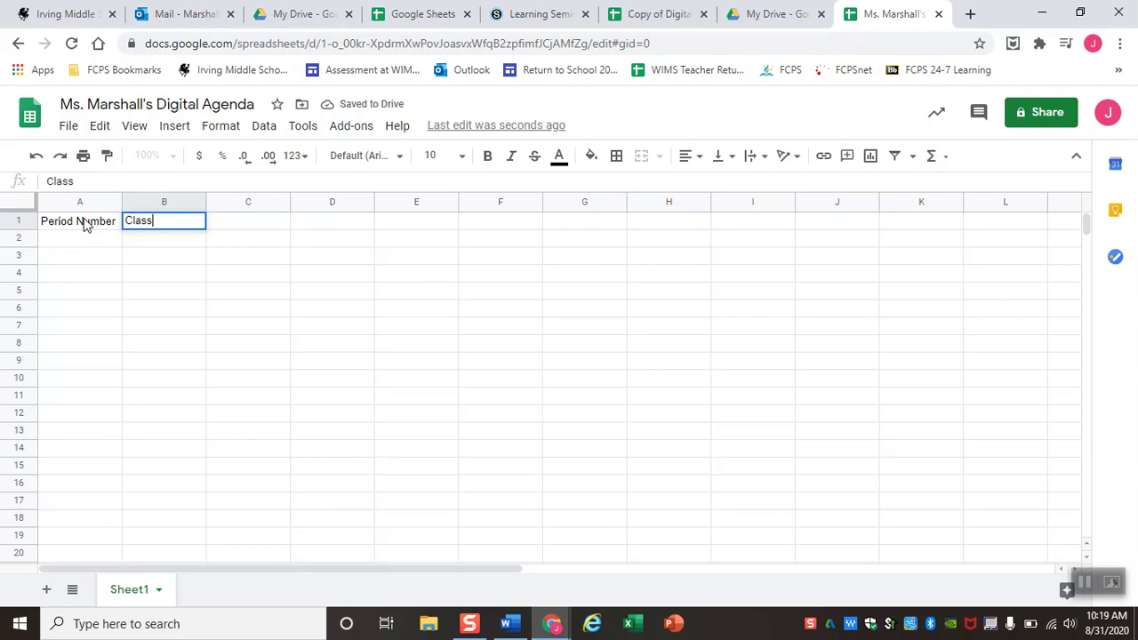
{"action": "key", "text": "Tab"}
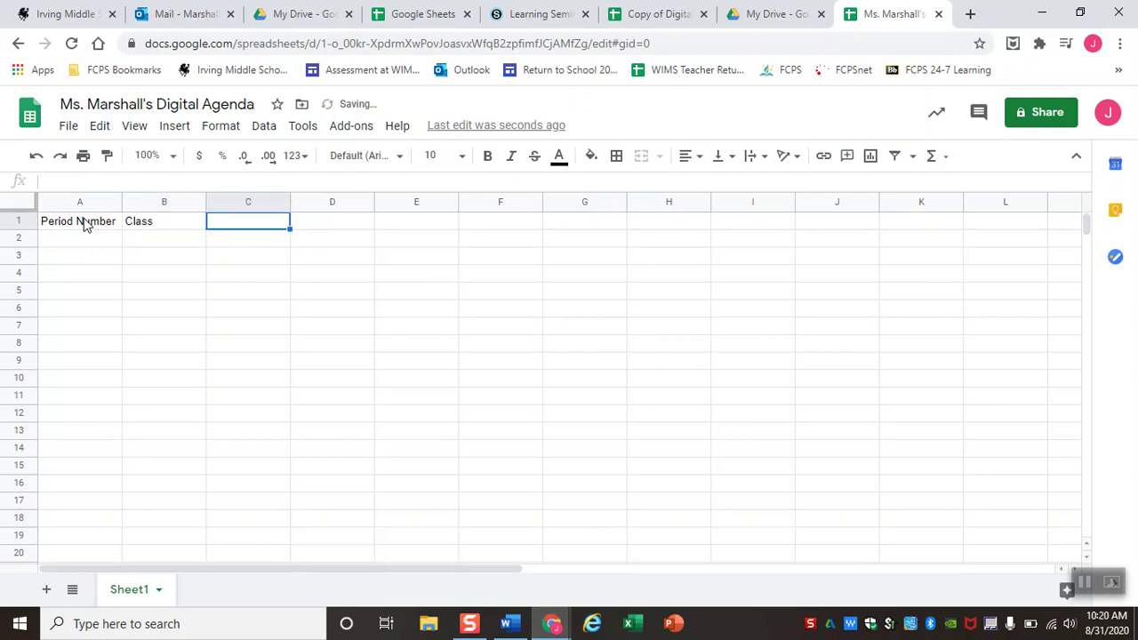
{"action": "type", "text": "Te"}
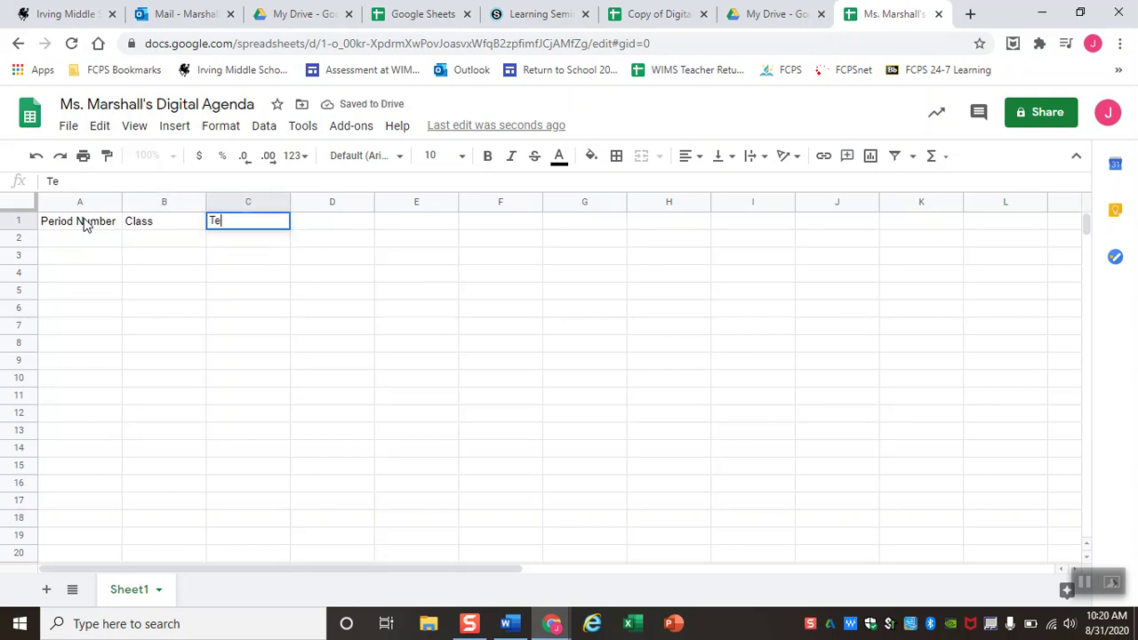
{"action": "type", "text": "acher"}
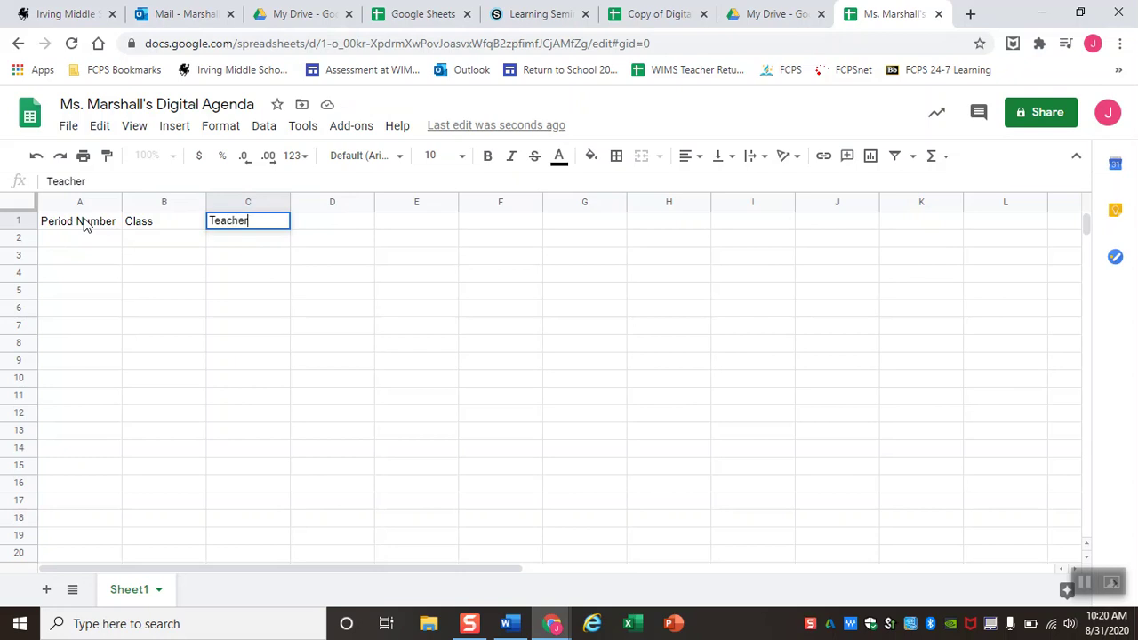
{"action": "key", "text": "Tab"}
Enter the headers "Class Days", "Class Start" and "Class Ends" in cells D1 to F1.
{"action": "type", "text": "Class"}
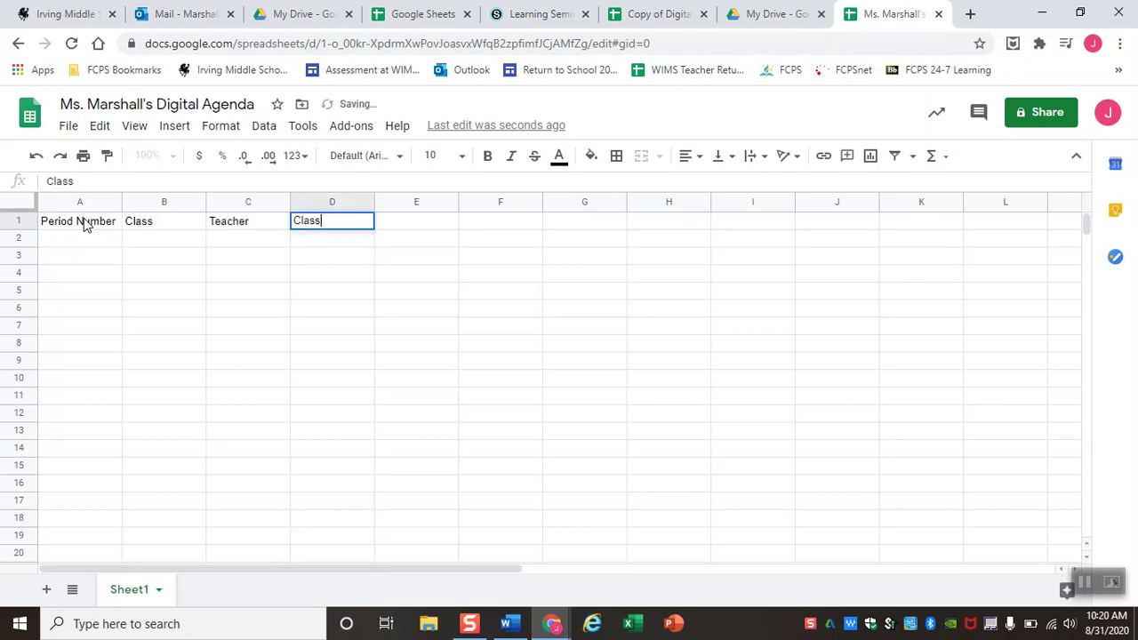
{"action": "type", "text": " Days"}
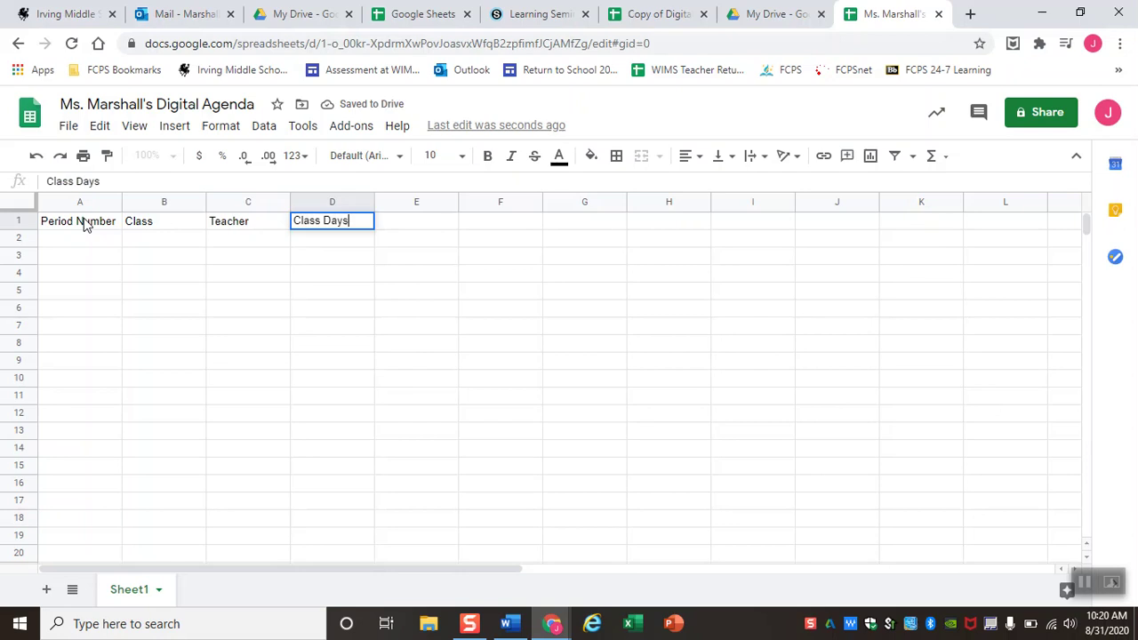
{"action": "key", "text": "Tab"}
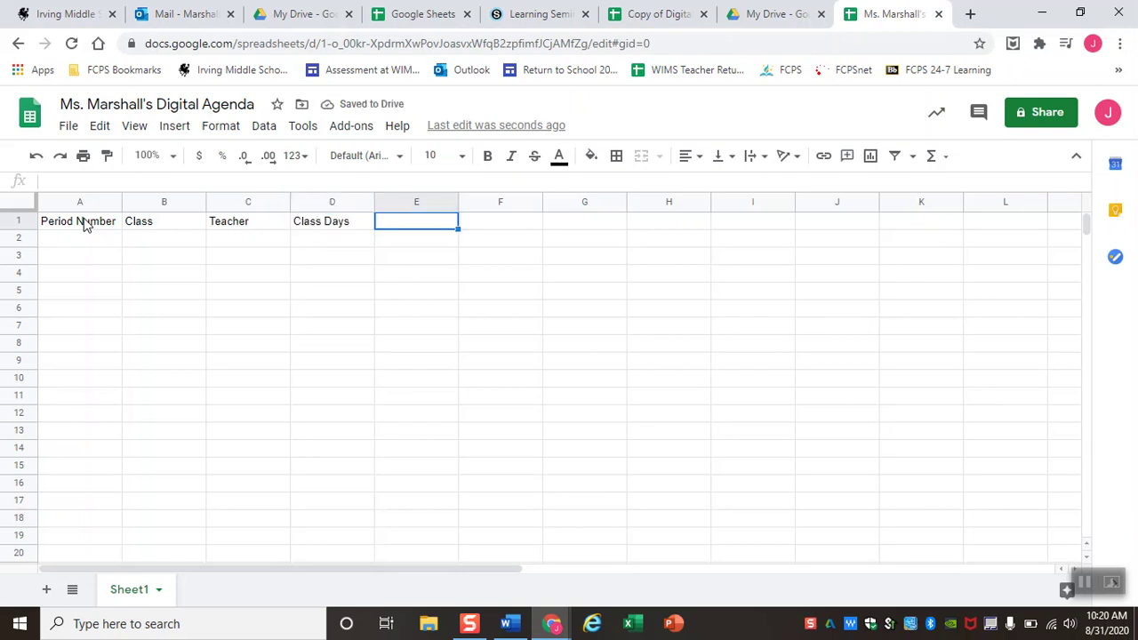
{"action": "type", "text": "Class Start"}
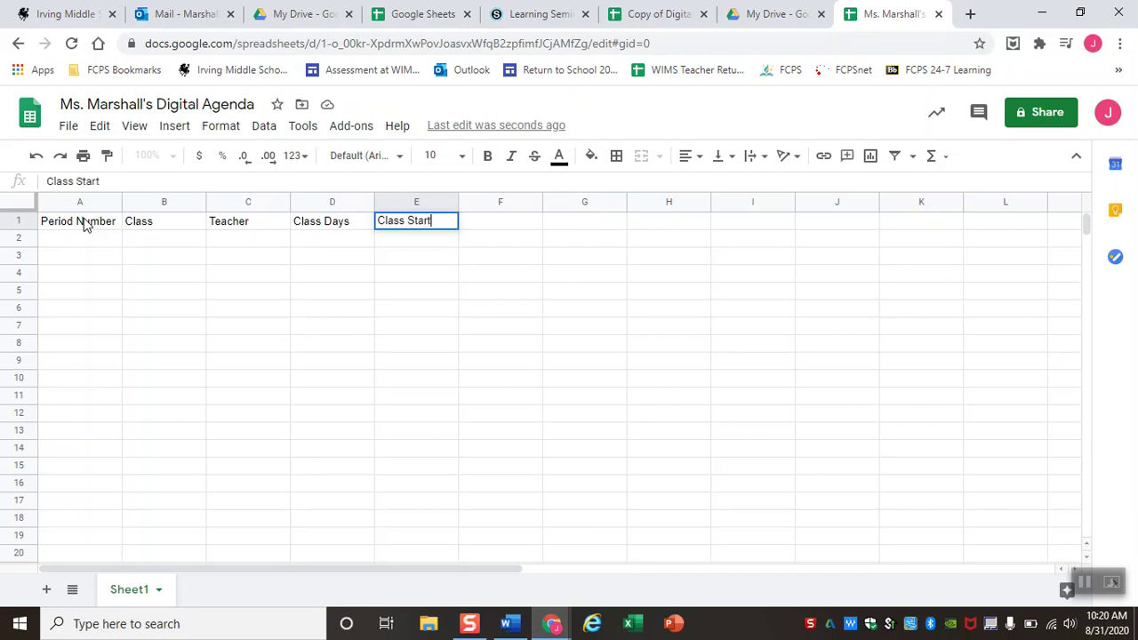
{"action": "key", "text": "Tab"}
{"action": "type", "text": "Class "}
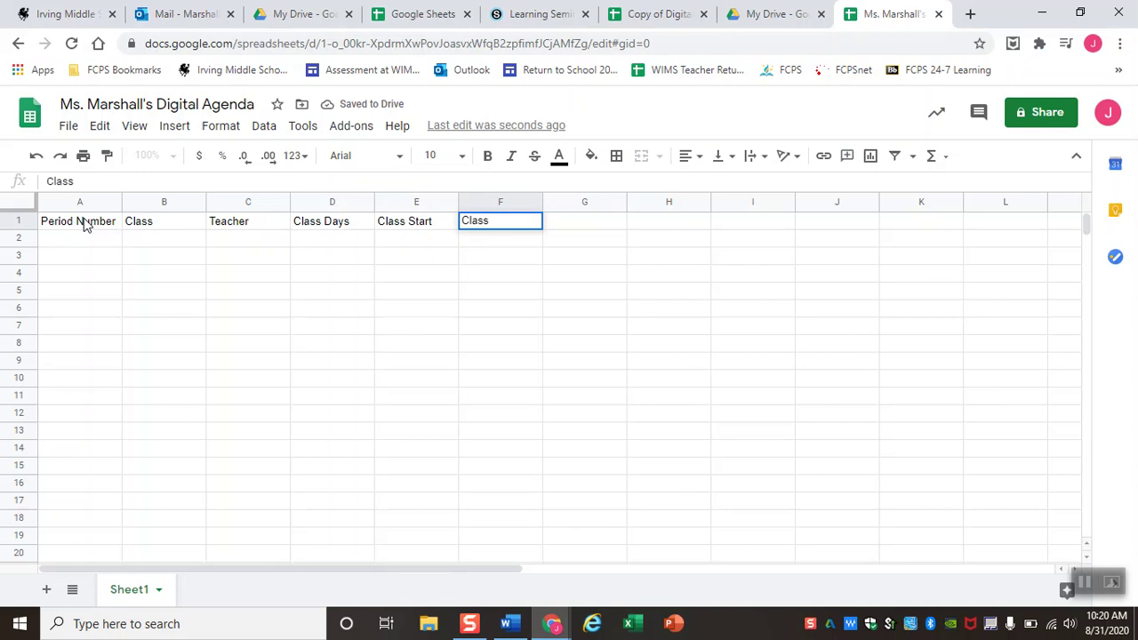
{"action": "type", "text": "Ends"}
{"action": "key", "text": "Tab"}
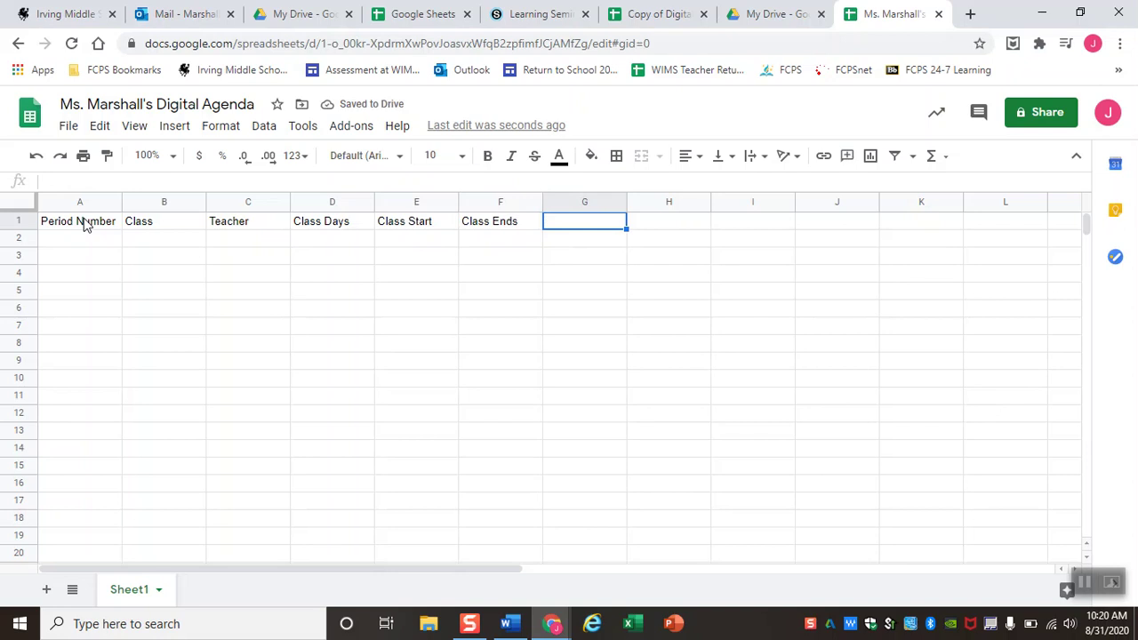
Enter the headers "After School Day" and "Teacher Email" in cells G1 and H1.
{"action": "type", "text": "After School D"}
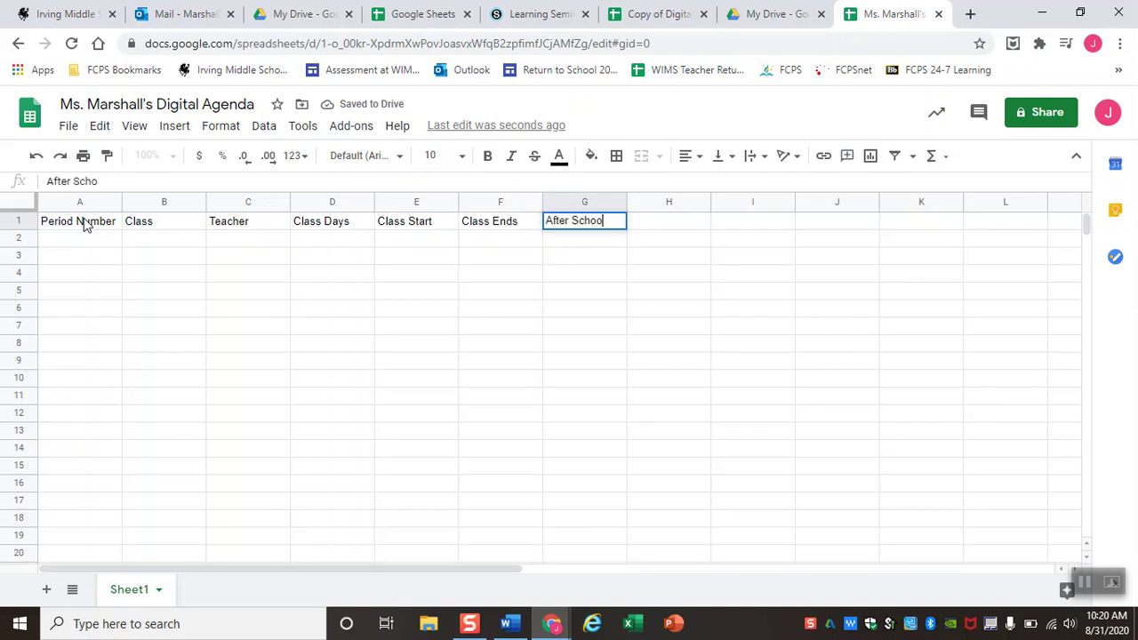
{"action": "type", "text": "ay"}
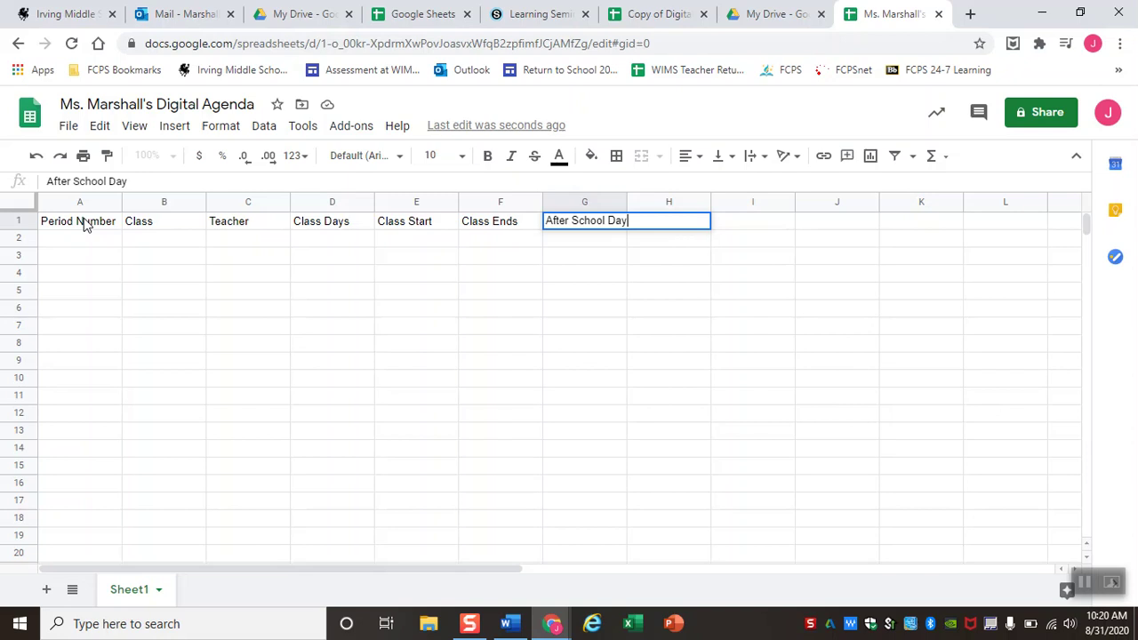
{"action": "key", "text": "Tab"}
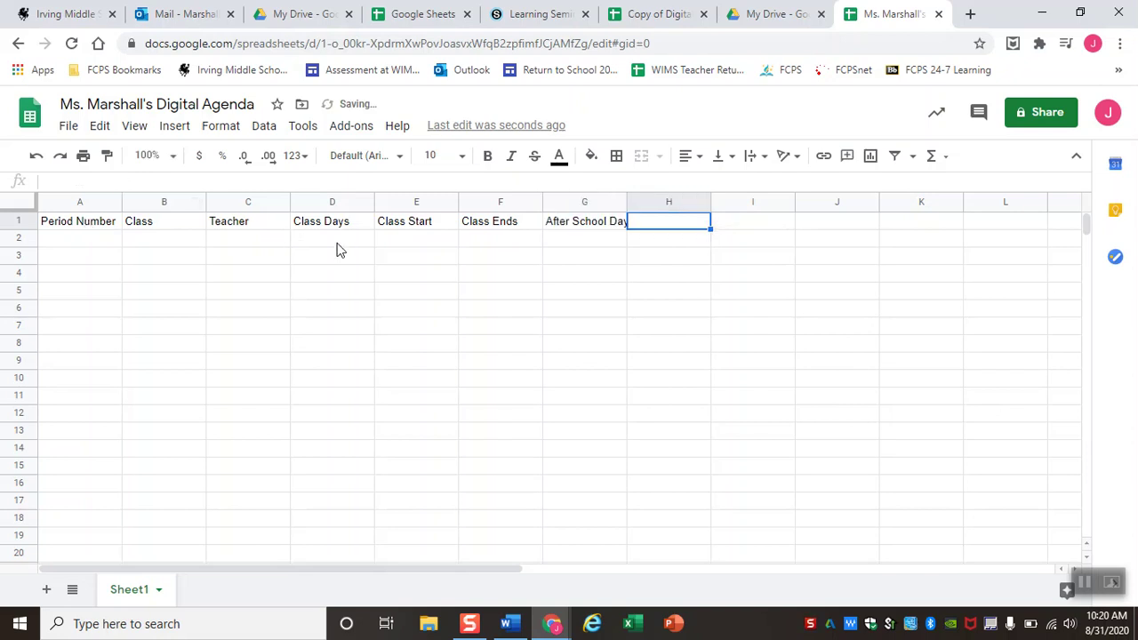
{"action": "type", "text": "Teacher E"}
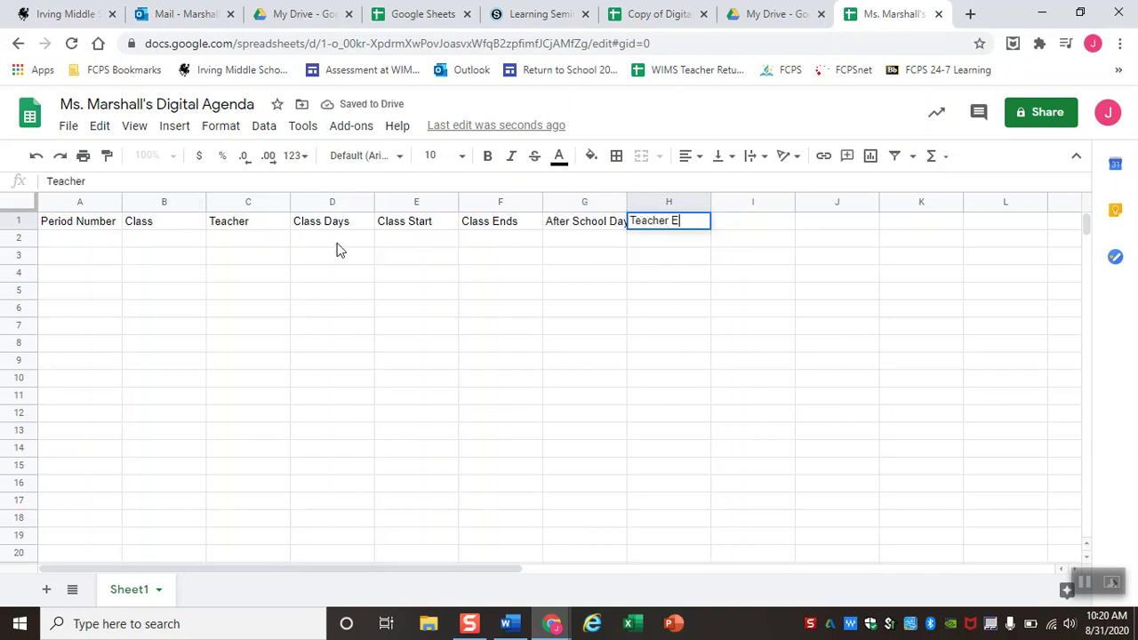
{"action": "type", "text": "mail"}
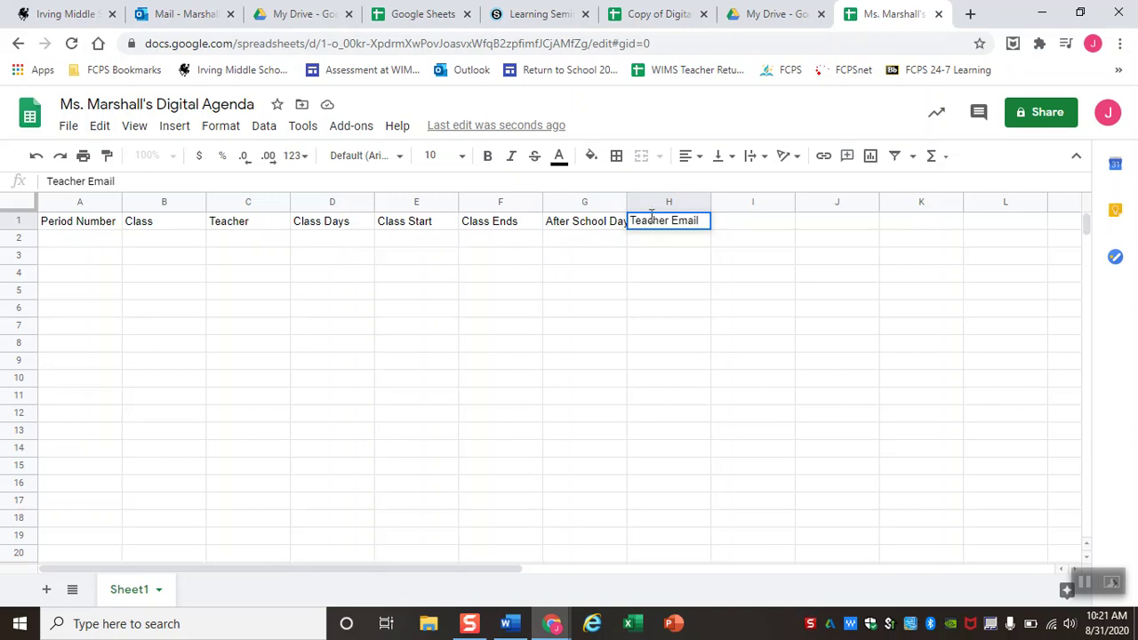
{"action": "left_click", "coordinate": [720, 224]}
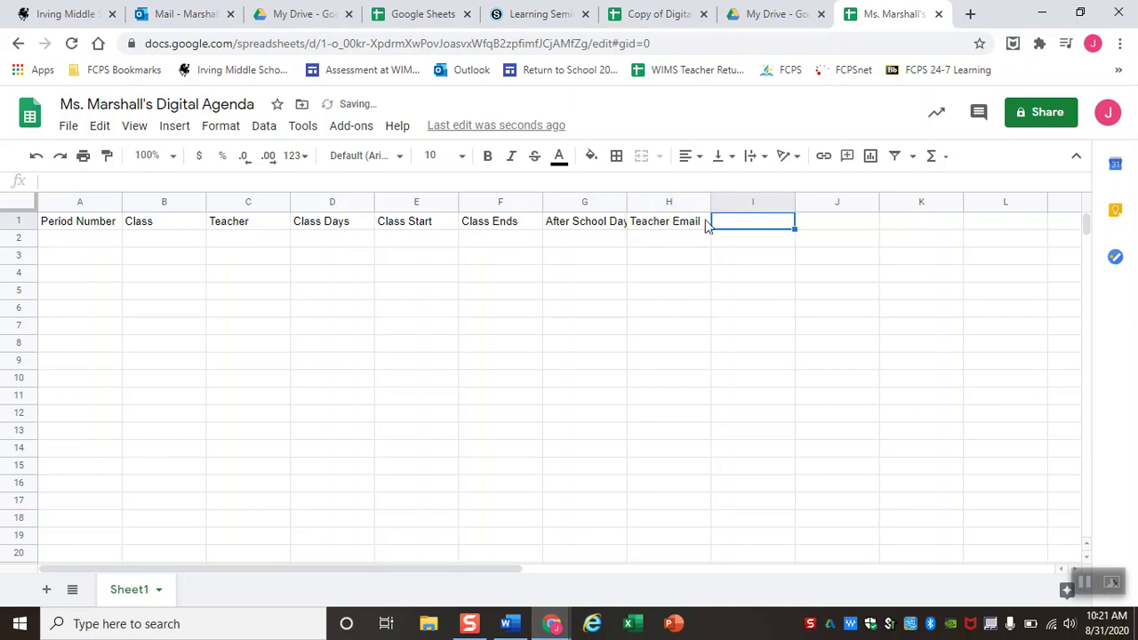
Make the header cells A1 to H1 bold and undo the bolding again.
{"action": "mouse_move", "coordinate": [698, 223]}
{"action": "left_mouse_down"}
{"action": "mouse_move", "coordinate": [508, 236]}
{"action": "mouse_move", "coordinate": [236, 185]}
{"action": "mouse_move", "coordinate": [195, 211]}
{"action": "mouse_move", "coordinate": [92, 222]}
{"action": "left_mouse_up"}
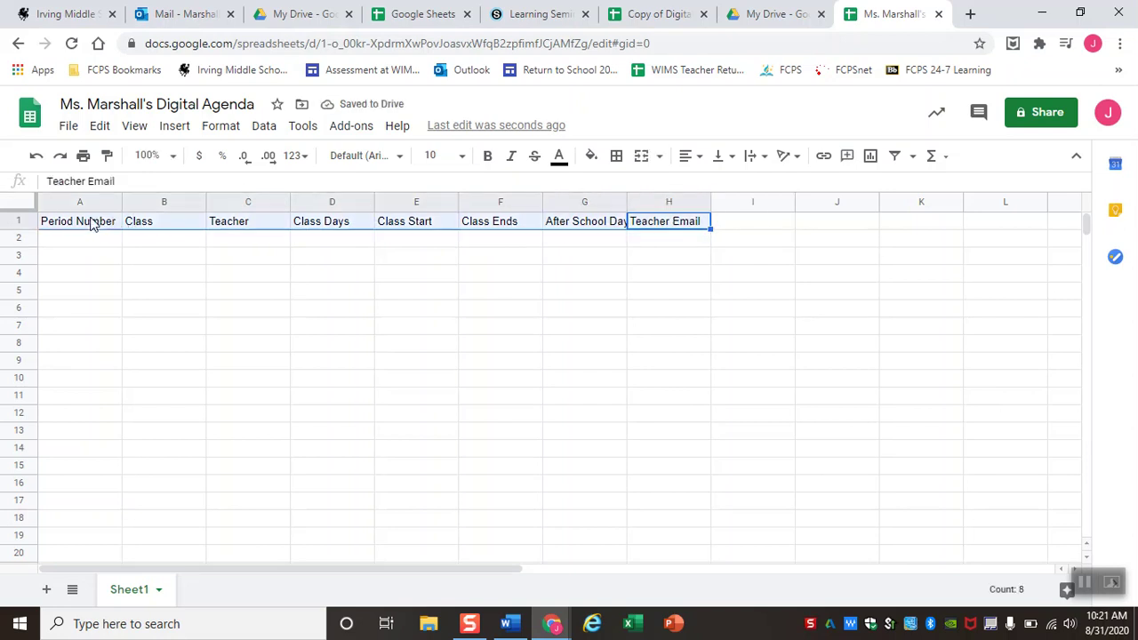
{"action": "left_click", "coordinate": [489, 160]}
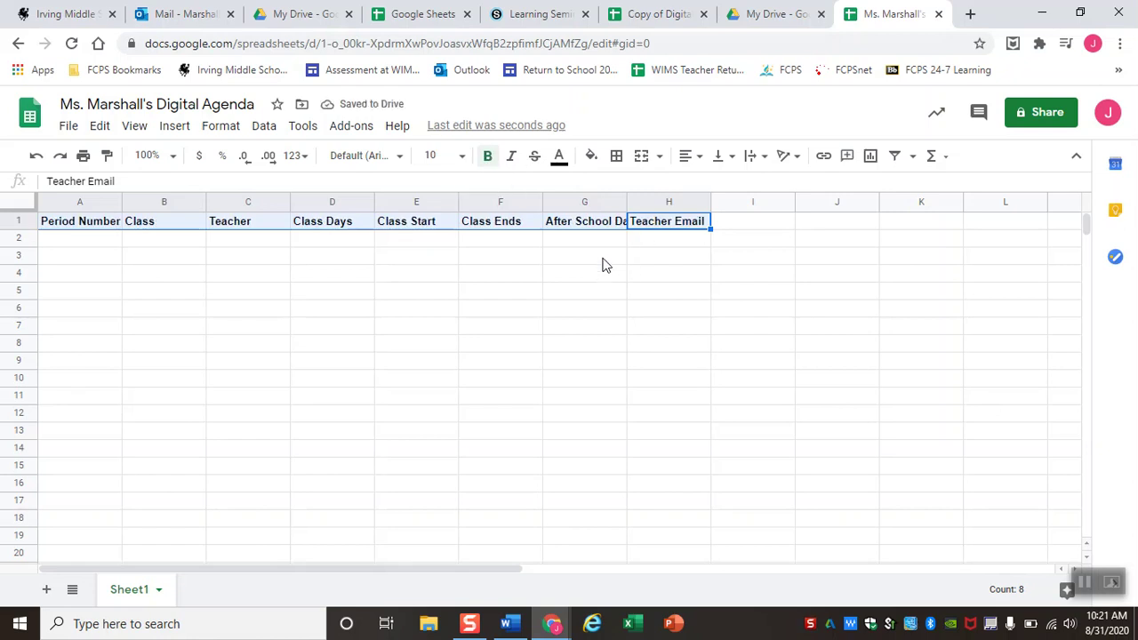
{"action": "left_click", "coordinate": [651, 241]}
{"action": "key", "text": "ctrl+z"}
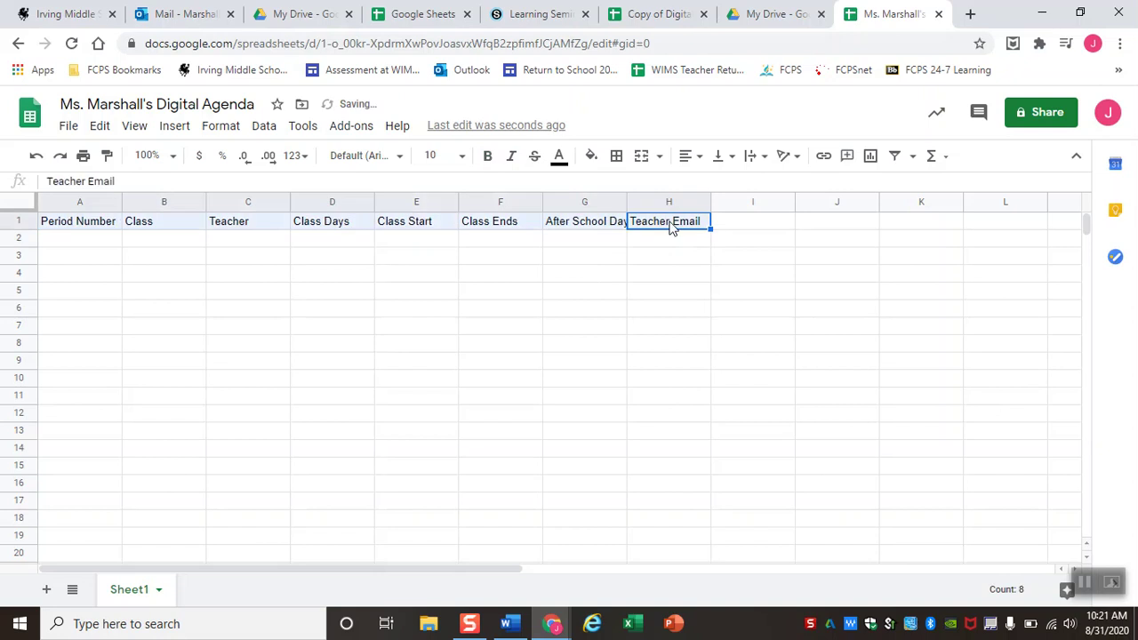
Make the header cells A1 to H1 bold and center their text horizontally.
{"action": "left_click", "coordinate": [677, 232]}
{"action": "left_click", "coordinate": [684, 223]}
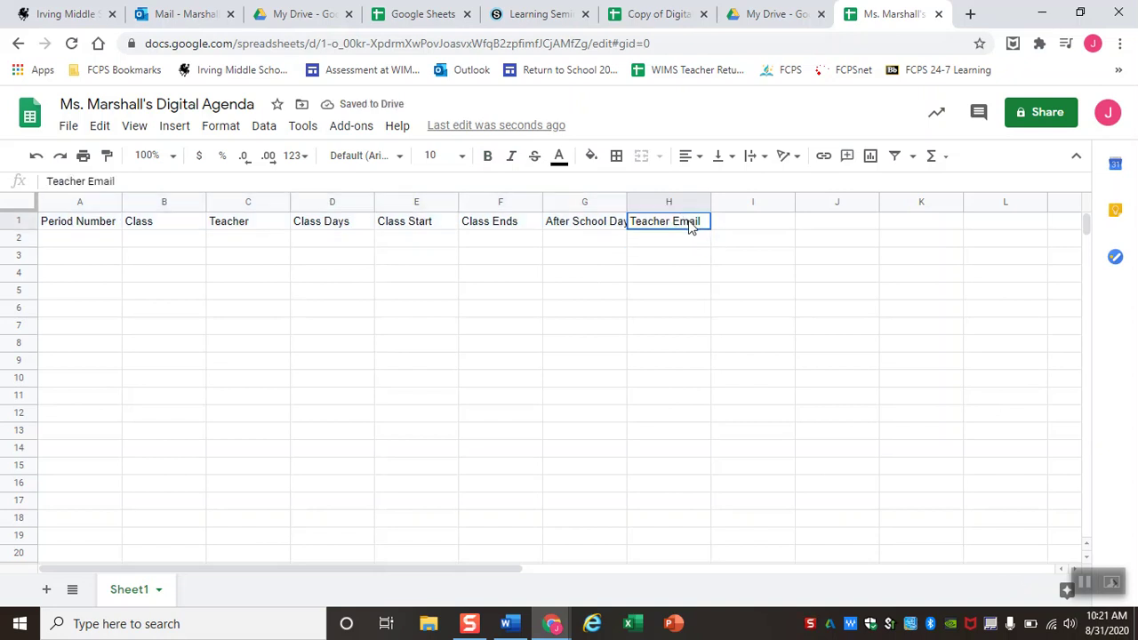
{"action": "left_click_drag", "start_coordinate": [691, 225], "coordinate": [102, 223]}
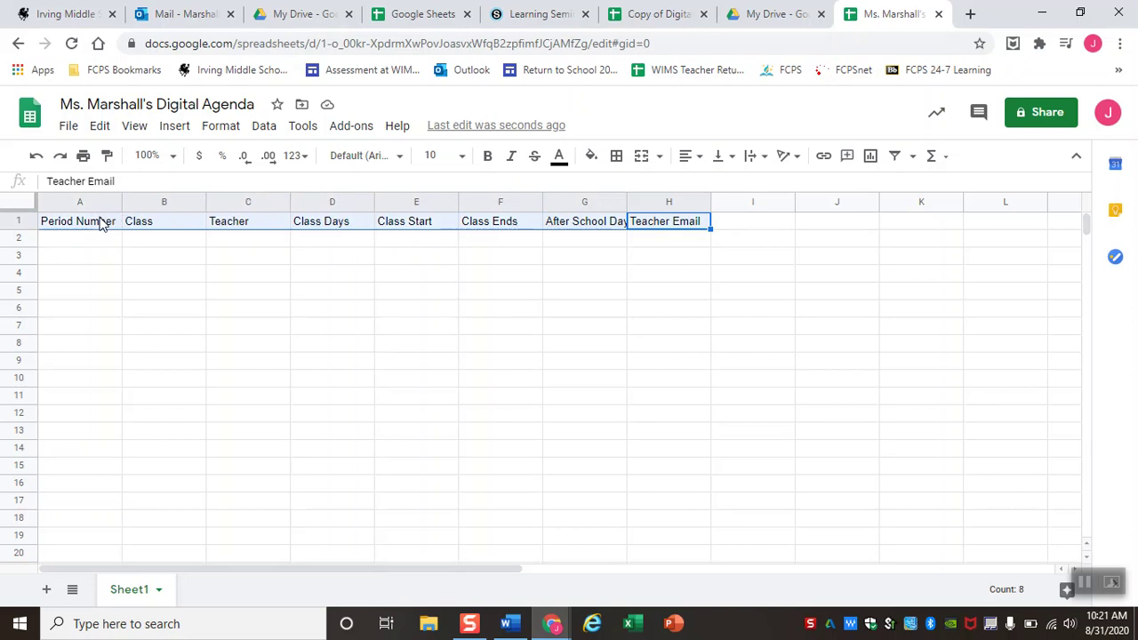
{"action": "left_click", "coordinate": [488, 158]}
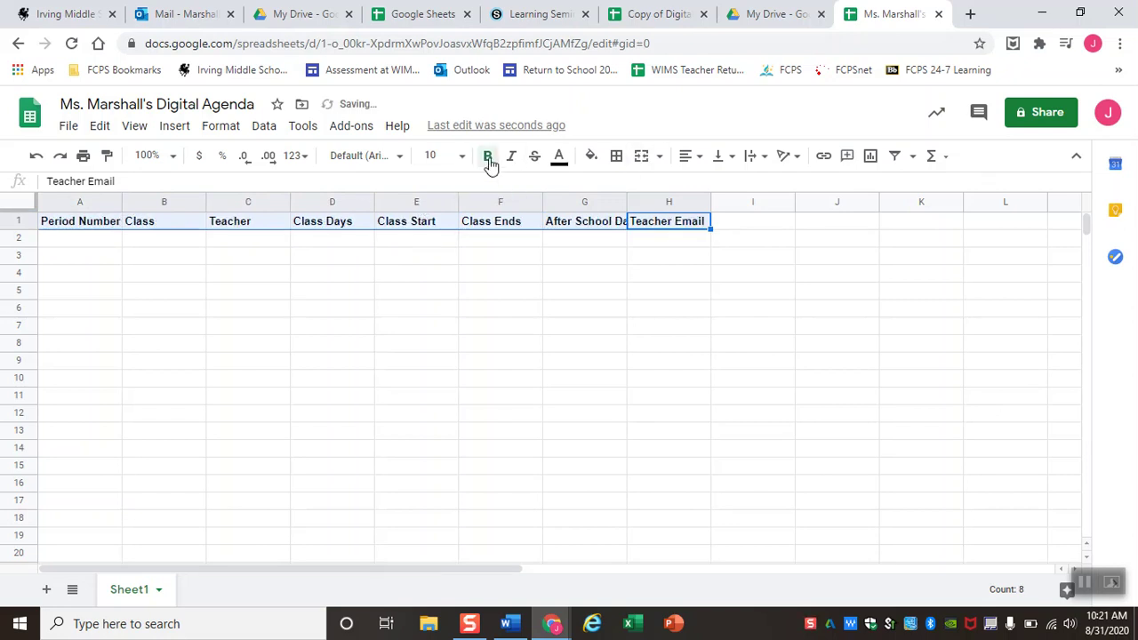
{"action": "left_click", "coordinate": [695, 158]}
{"action": "left_click", "coordinate": [708, 184]}
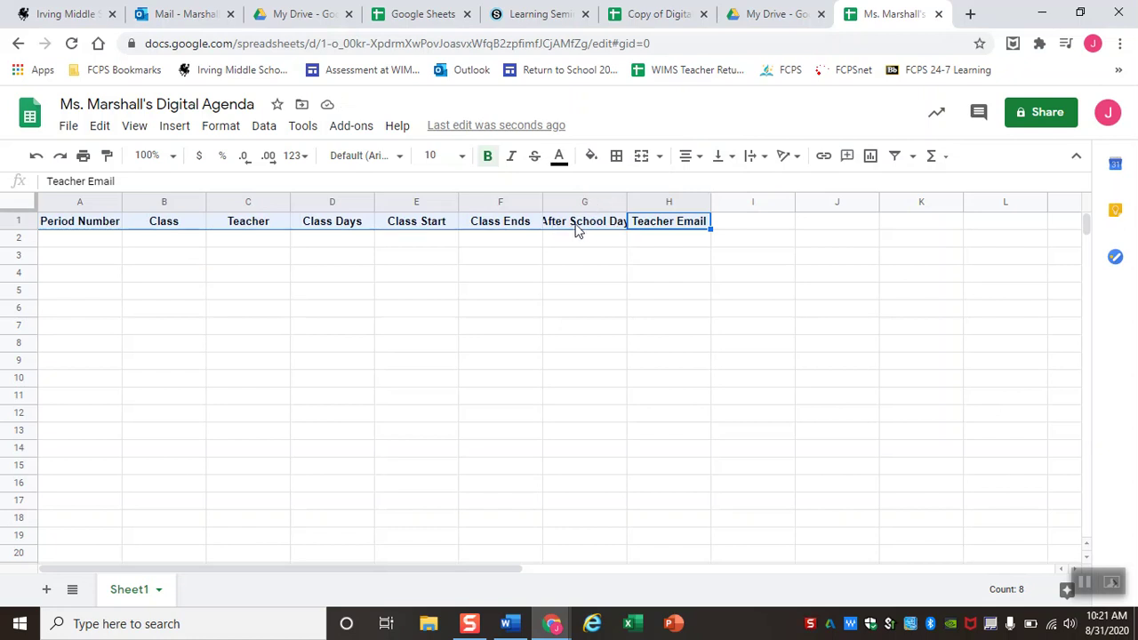
Widen column G slightly so that the full header "After School Day" fits in its cell.
{"action": "left_click", "coordinate": [598, 229]}
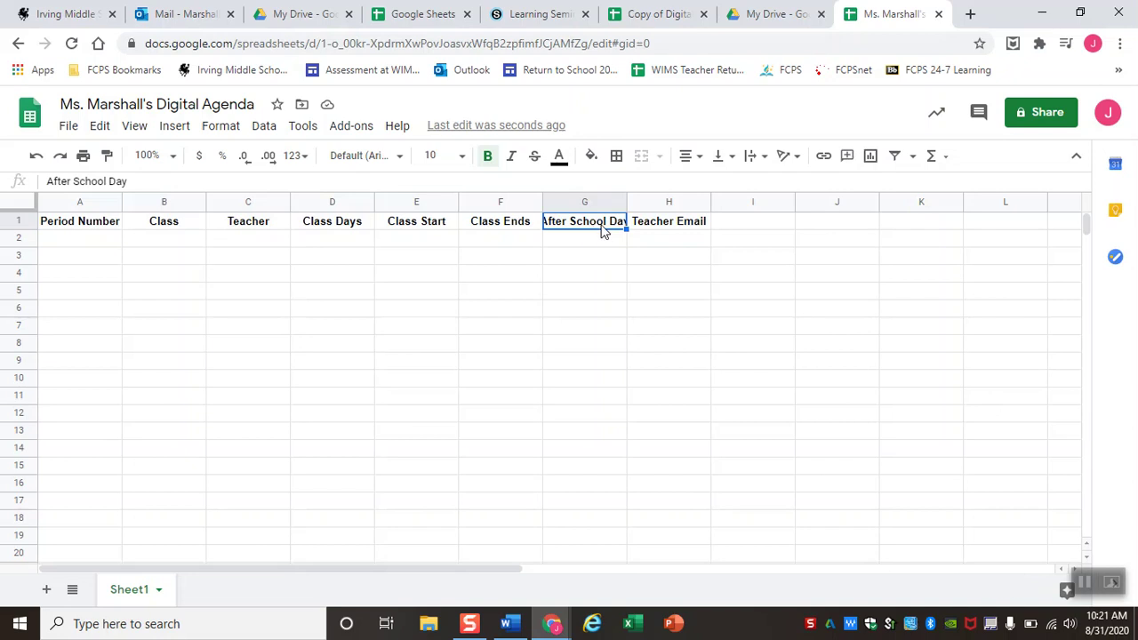
{"action": "left_click_drag", "start_coordinate": [625, 199], "coordinate": [638, 199]}
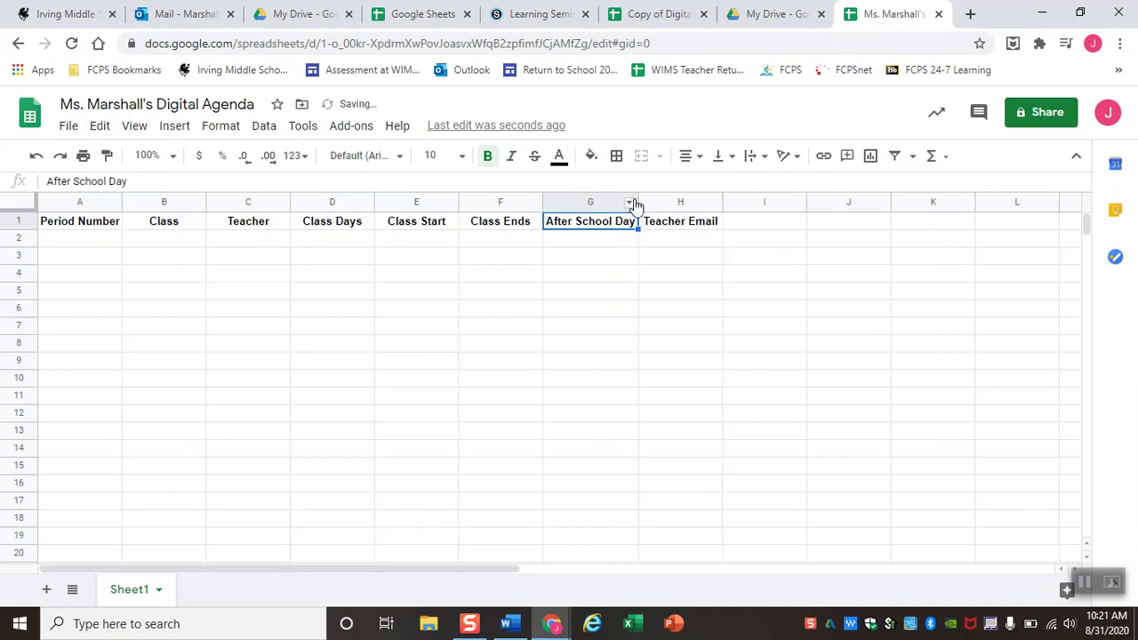
{"action": "left_click", "coordinate": [562, 242]}
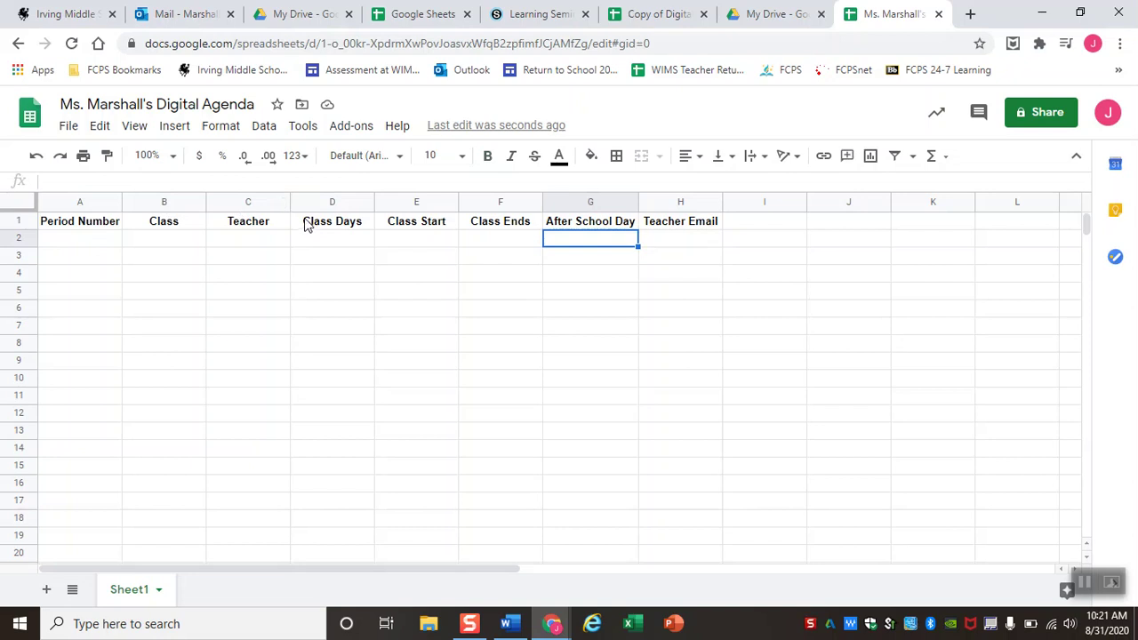
Enter the period numbers 1 to 8 in cells A2 to A9 under the "Period Number" header.
{"action": "left_click", "coordinate": [76, 242]}
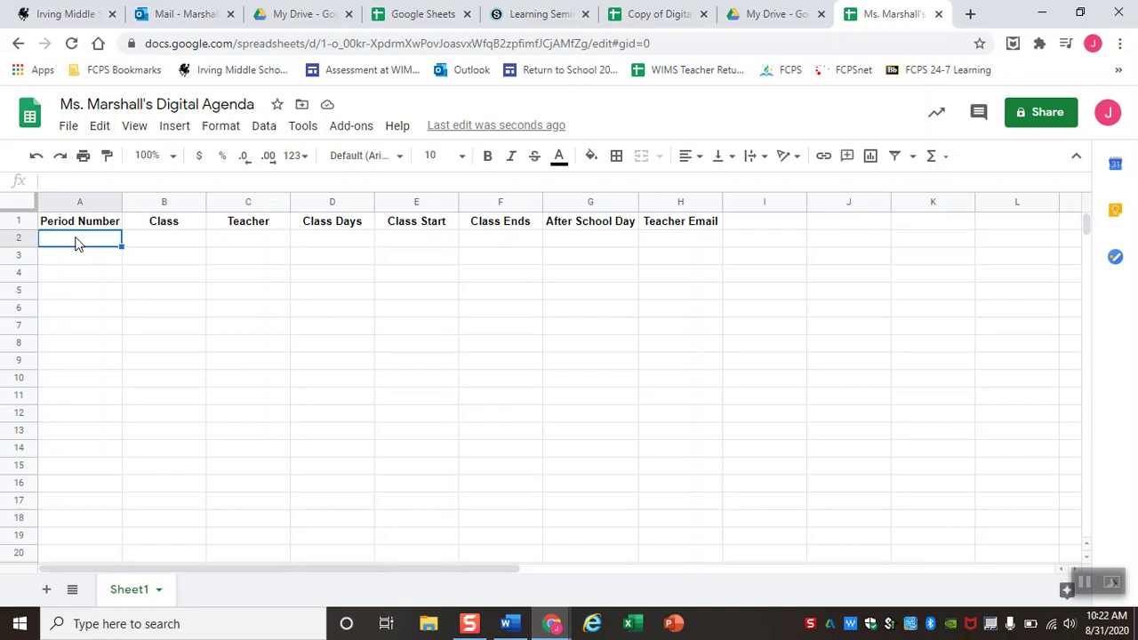
{"action": "type", "text": "1"}
{"action": "key", "text": "Return"}
{"action": "type", "text": "2"}
{"action": "key", "text": "Return"}
{"action": "type", "text": "3"}
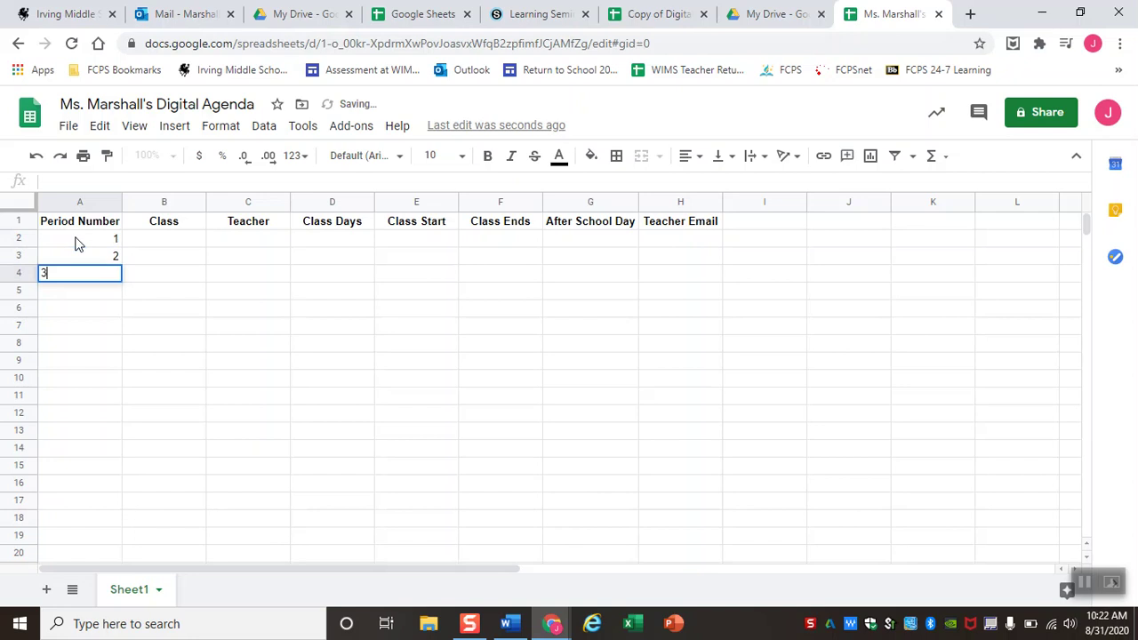
{"action": "key", "text": "Return"}
{"action": "type", "text": "4"}
{"action": "key", "text": "Return"}
{"action": "type", "text": "5"}
{"action": "key", "text": "Return"}
{"action": "type", "text": "6"}
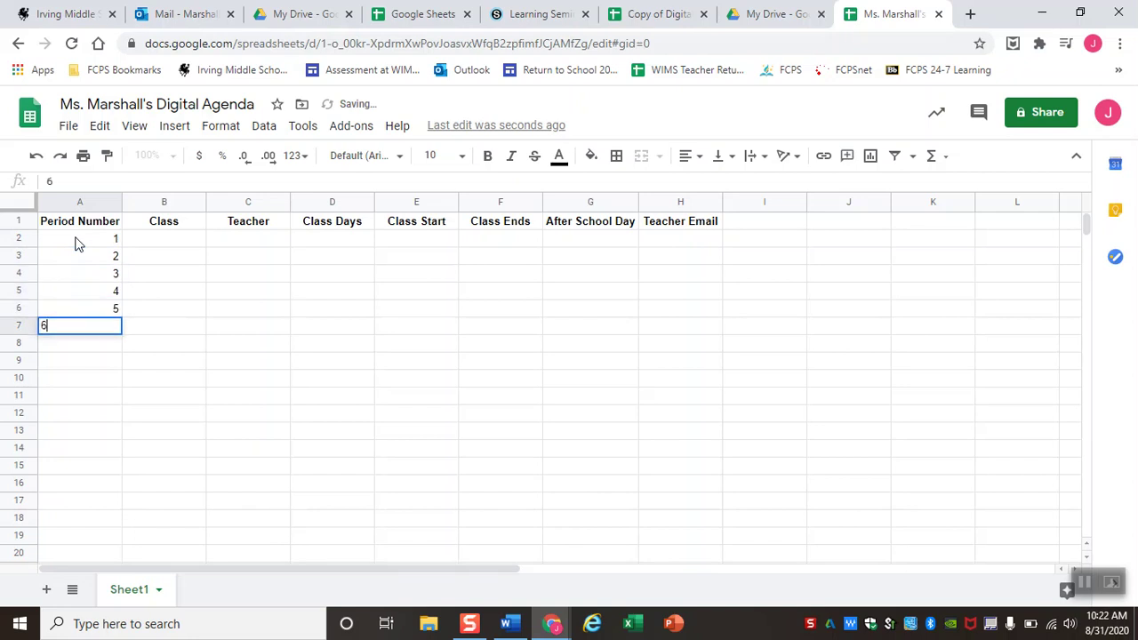
{"action": "key", "text": "Return"}
{"action": "type", "text": "7"}
{"action": "key", "text": "Return"}
{"action": "type", "text": "8"}
{"action": "key", "text": "Return"}
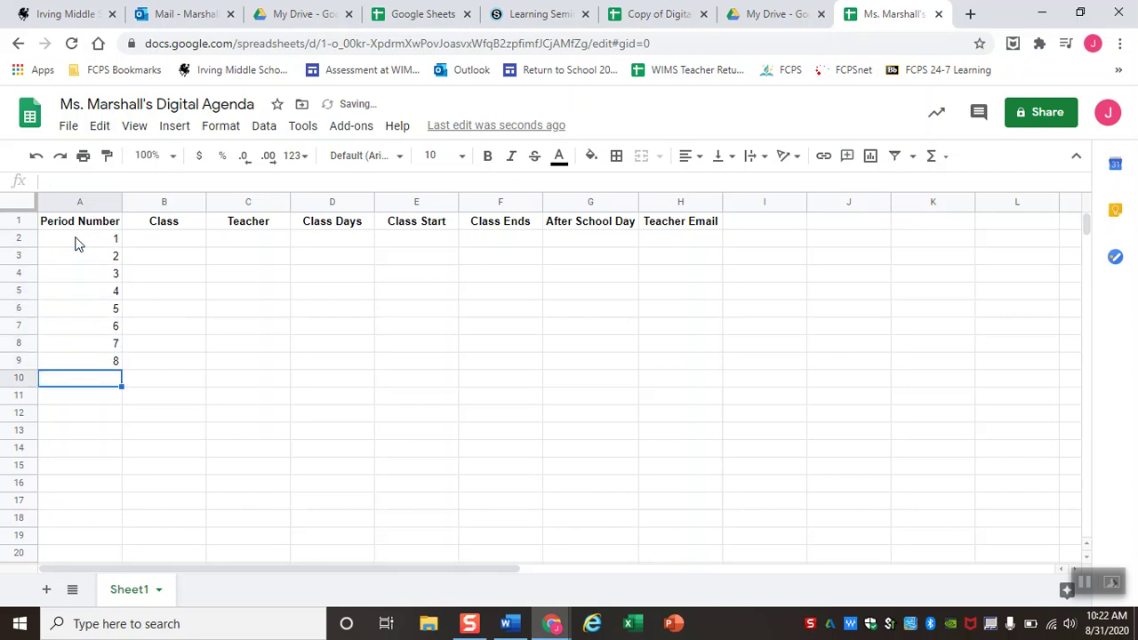
{"action": "left_click", "coordinate": [165, 240]}
{"action": "left_click", "coordinate": [168, 258]}
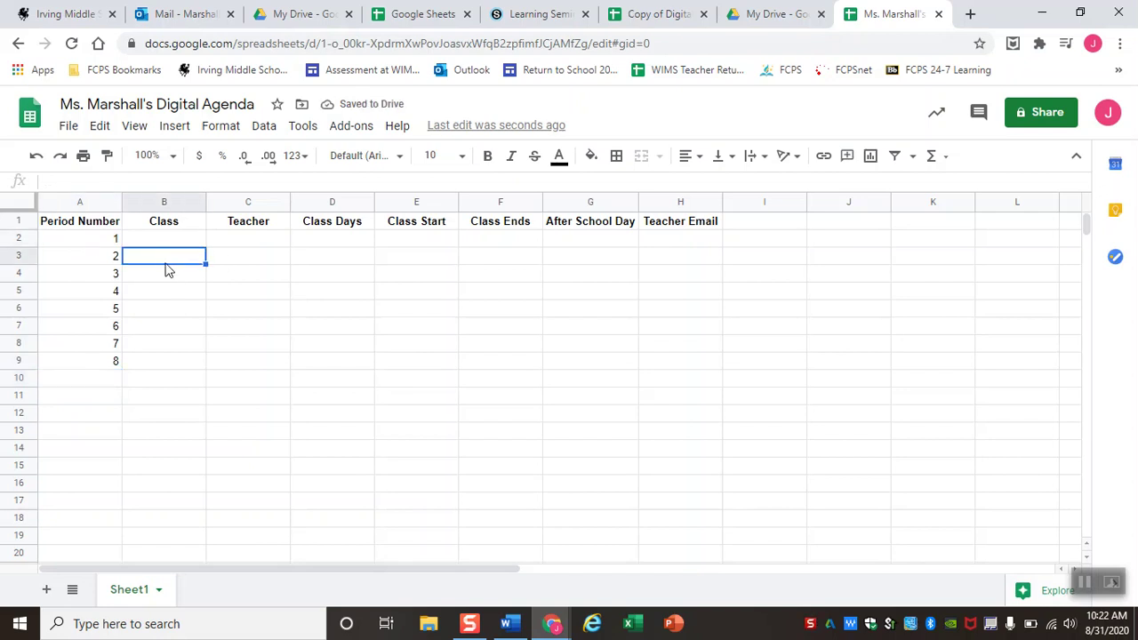
{"action": "left_click", "coordinate": [168, 274]}
{"action": "left_click", "coordinate": [166, 293]}
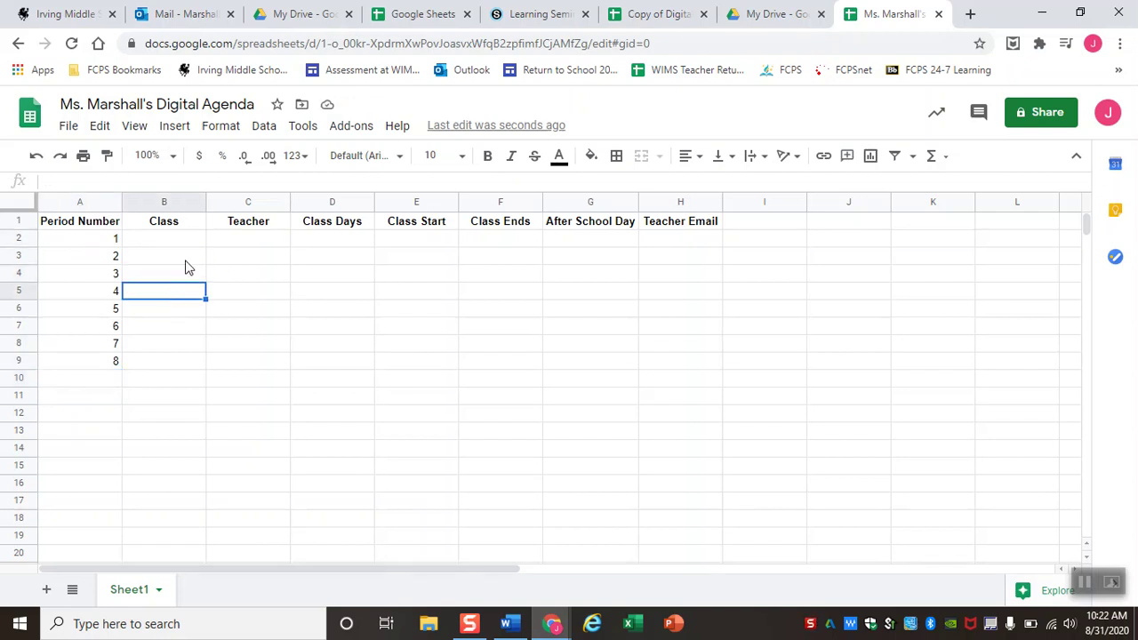
Enter the sample texts "type", "enter", "ore type" and "another enter" in cells B2 to B5 of the Class column.
{"action": "left_click", "coordinate": [195, 241]}
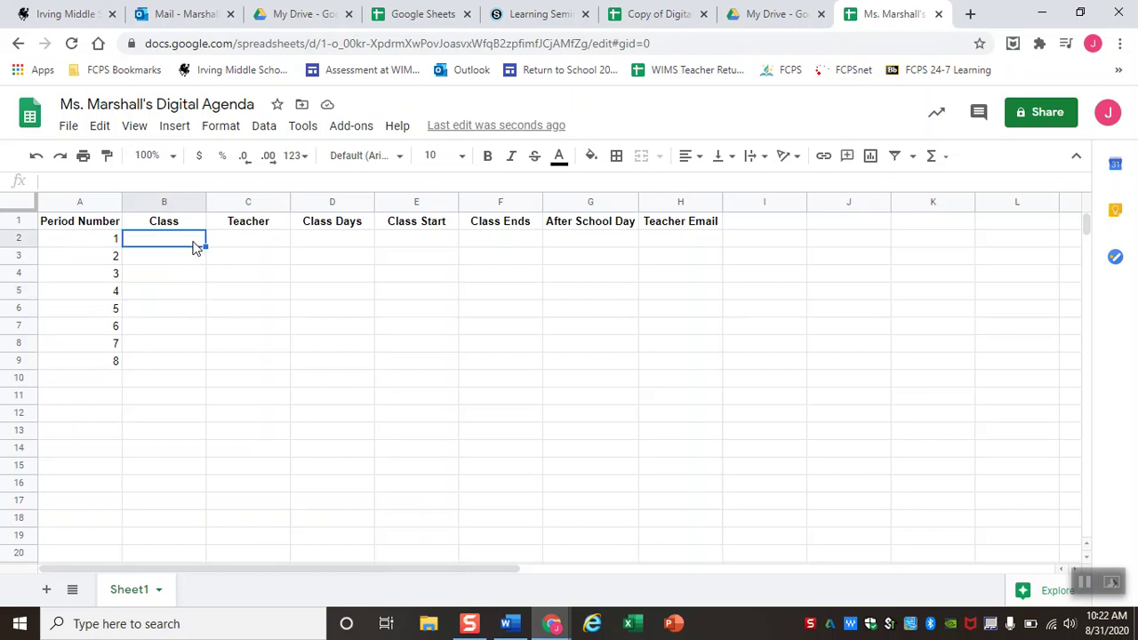
{"action": "type", "text": "type"}
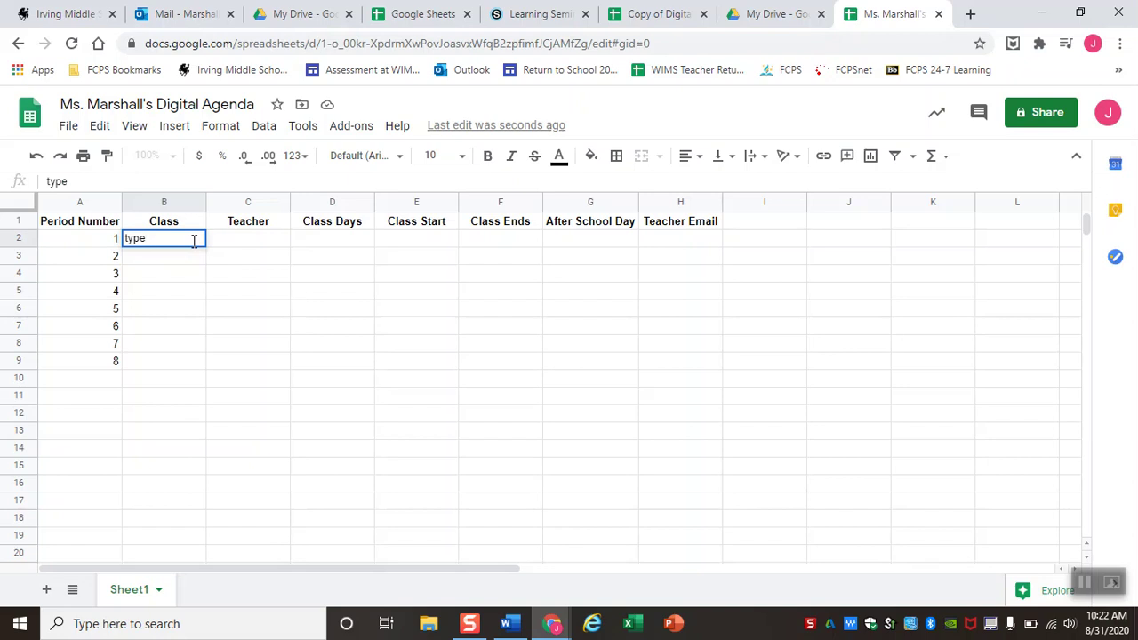
{"action": "key", "text": "Return"}
{"action": "type", "text": "enter"}
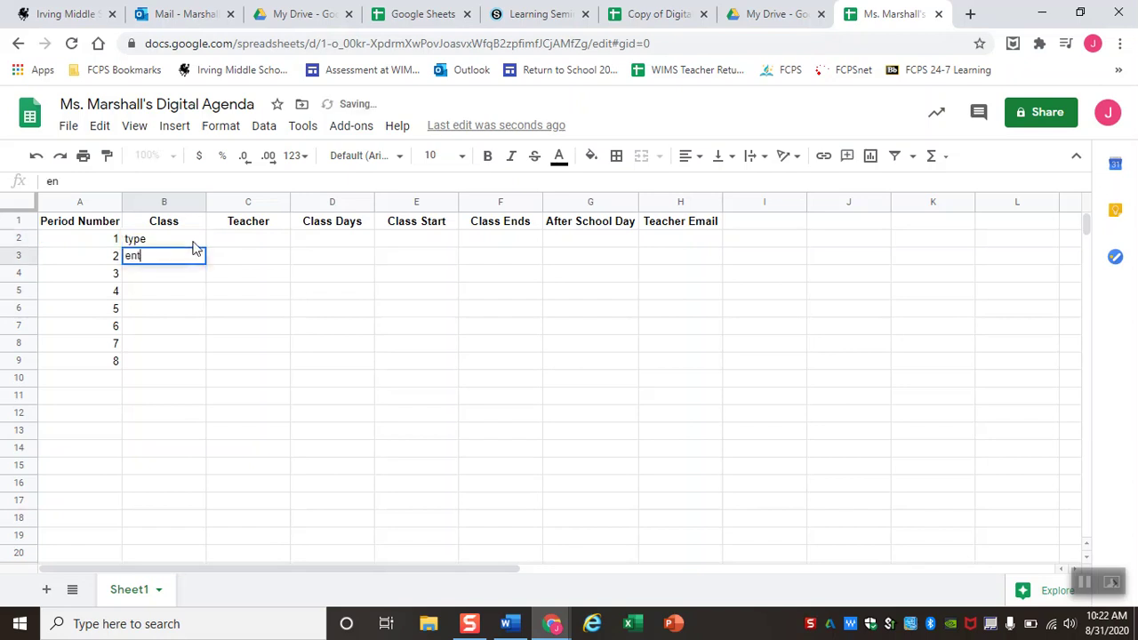
{"action": "key", "text": "Return"}
{"action": "type", "text": "ore tye"}
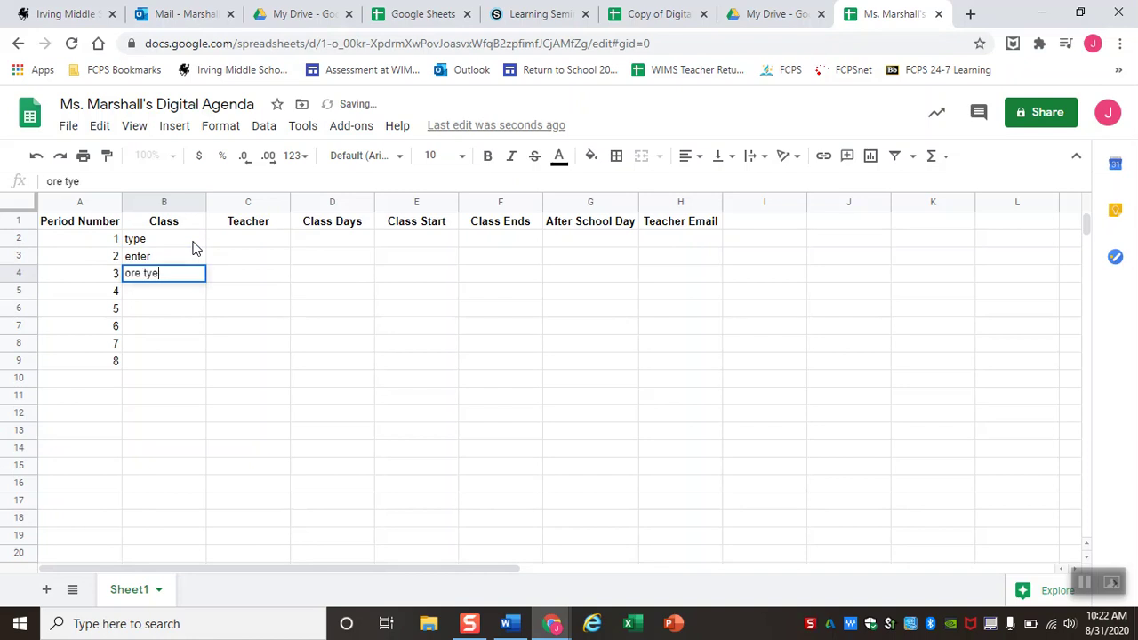
{"action": "key", "text": "BackSpace"}
{"action": "type", "text": "pe"}
{"action": "key", "text": "Return"}
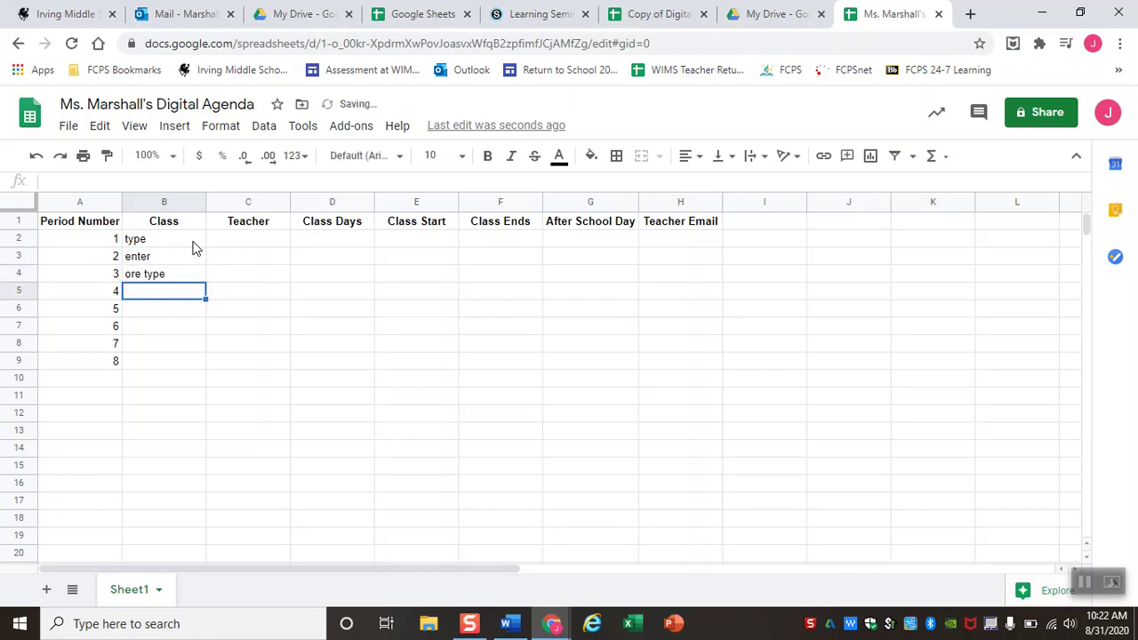
{"action": "type", "text": "another enter"}
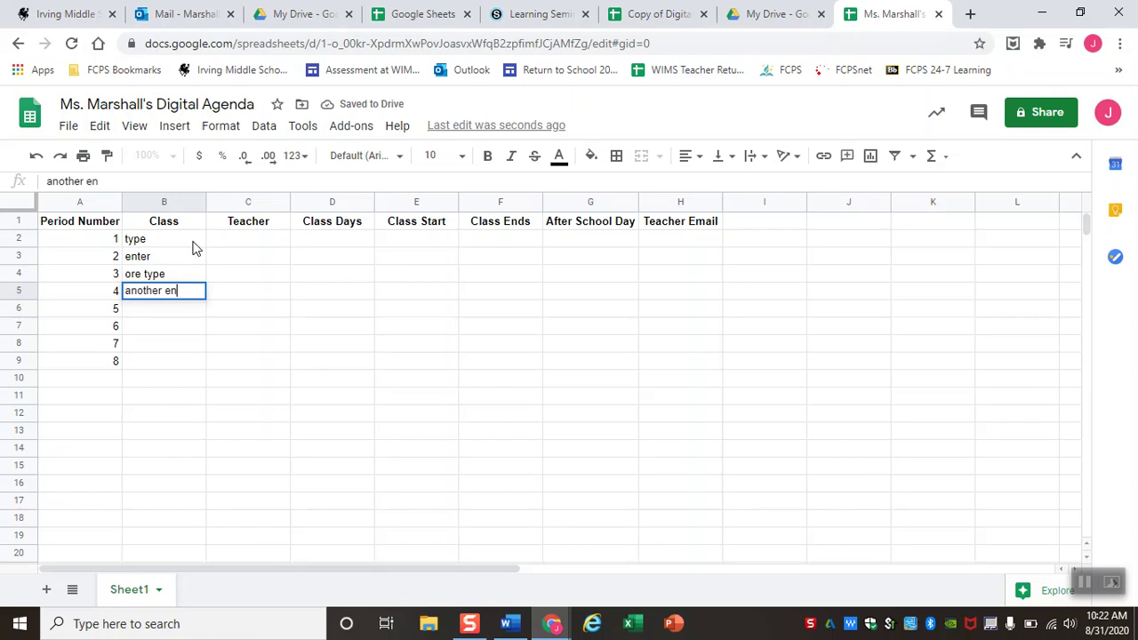
{"action": "key", "text": "Return"}
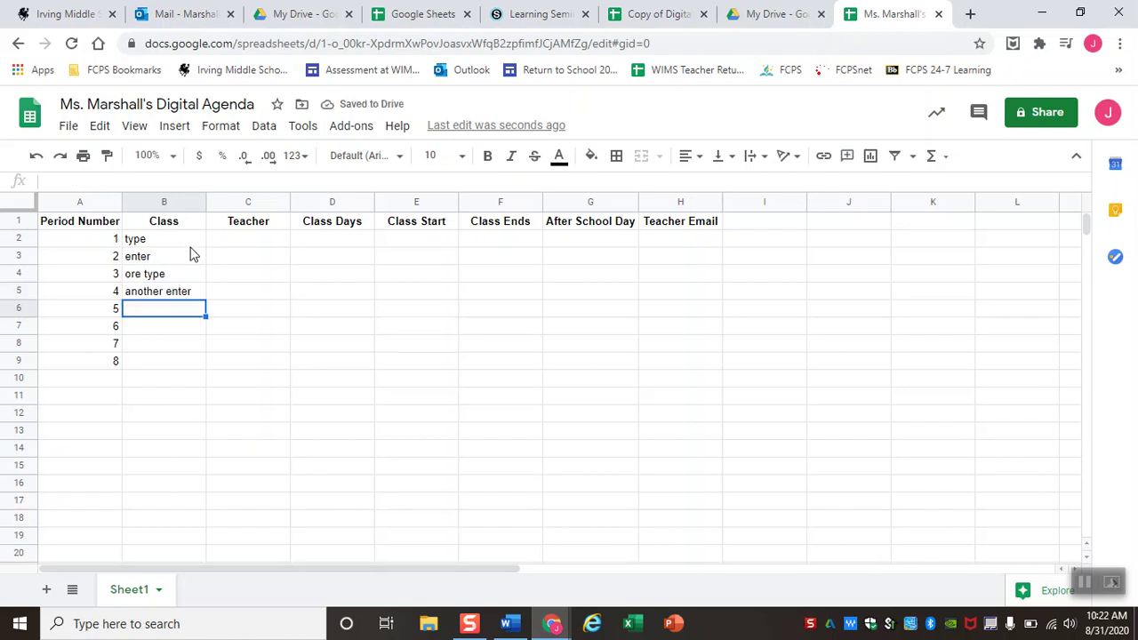
Clear the sample texts from the Class column, cells B2 to B6.
{"action": "left_click", "coordinate": [166, 330]}
{"action": "left_click", "coordinate": [173, 314]}
{"action": "left_click", "coordinate": [170, 326]}
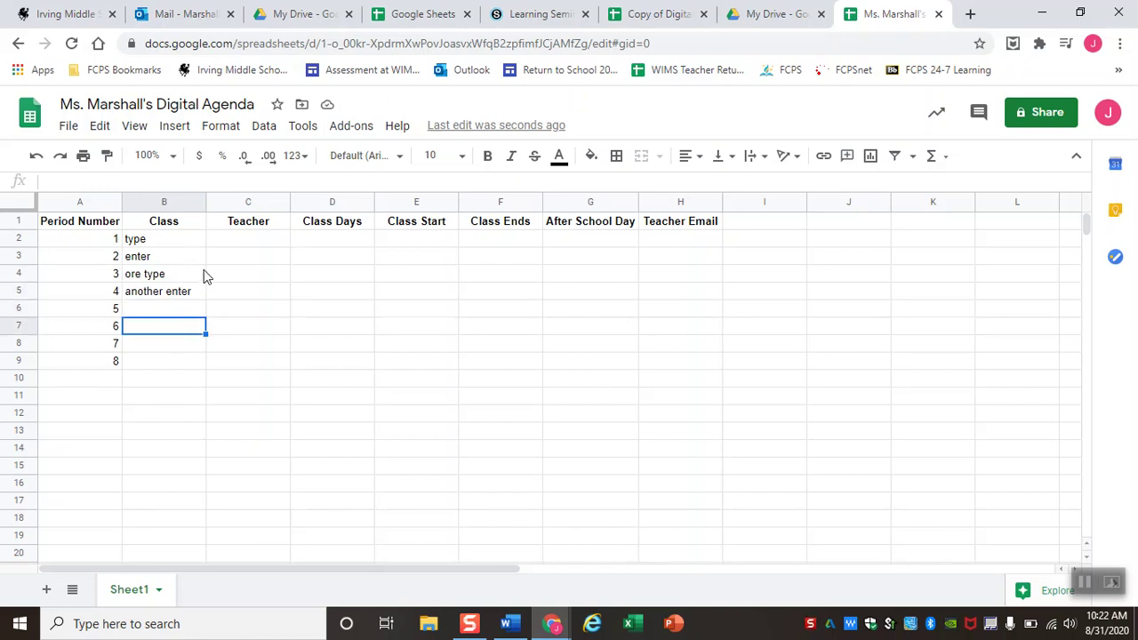
{"action": "left_click_drag", "start_coordinate": [181, 236], "coordinate": [173, 315]}
{"action": "key", "text": "Delete"}
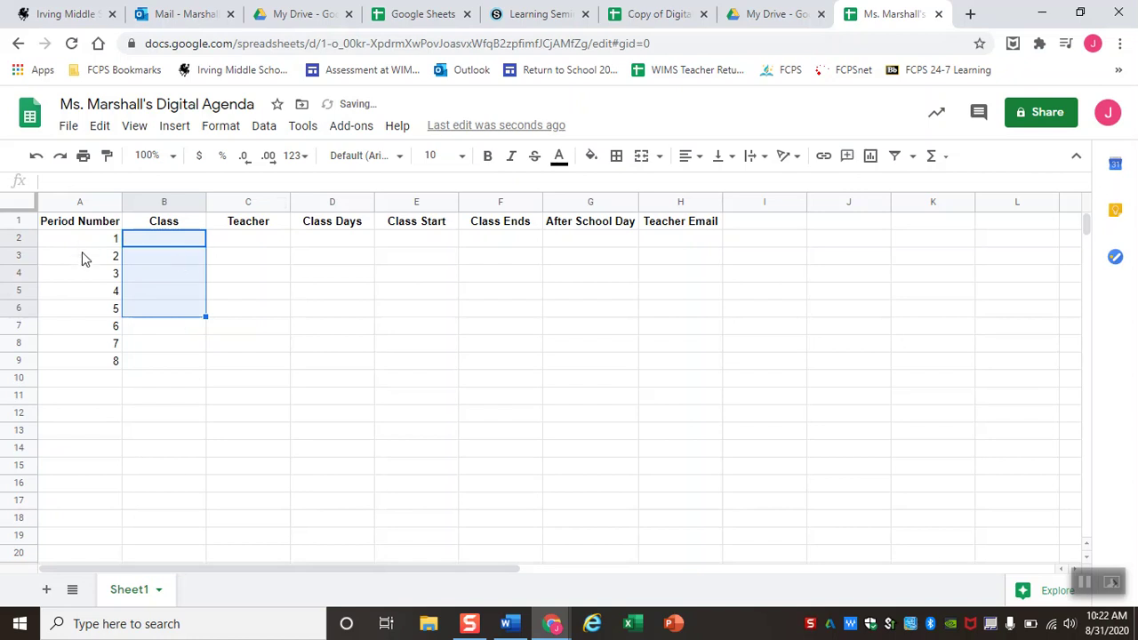
Enter "ROCK Block" as the class for period 3 in B4 and the teacher's name in C4.
{"action": "left_click", "coordinate": [80, 276]}
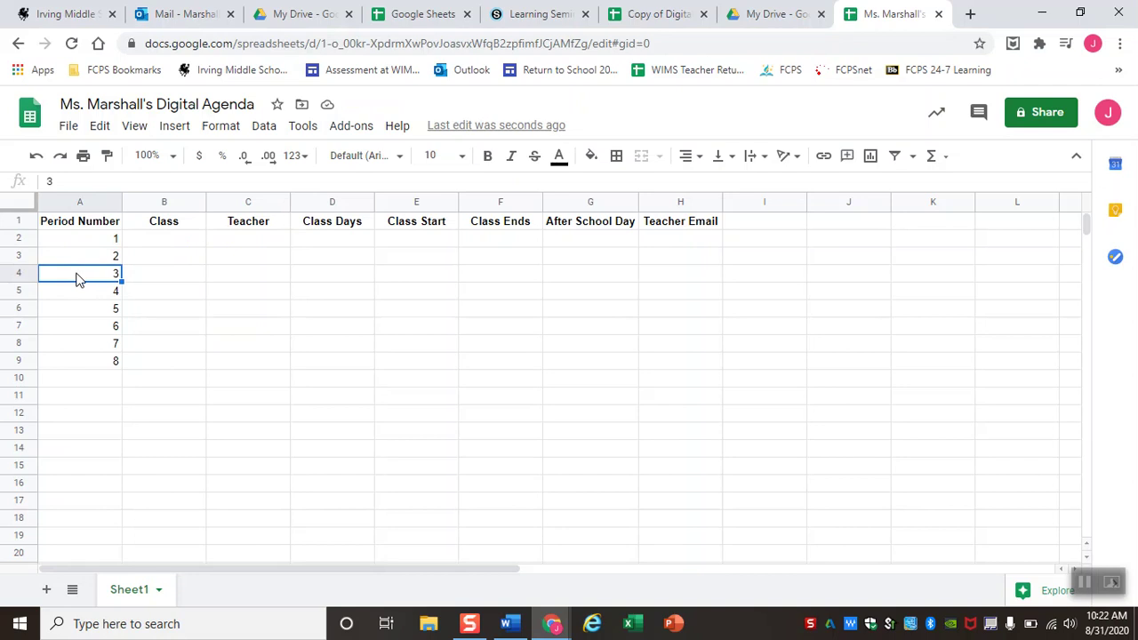
{"action": "key", "text": "Right"}
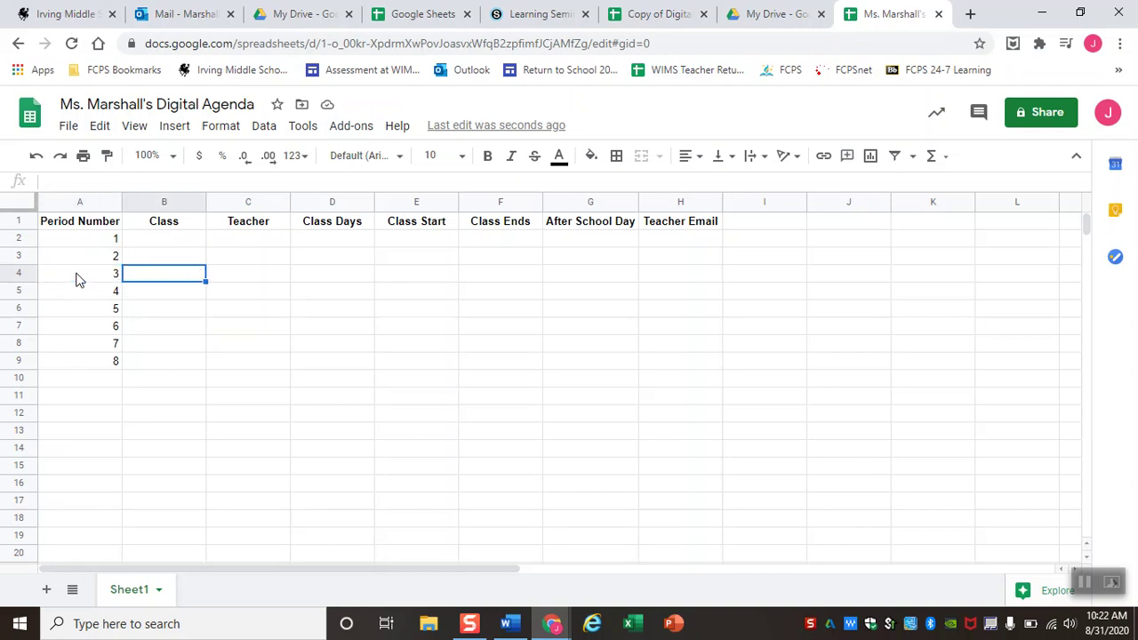
{"action": "type", "text": "ROCK Block"}
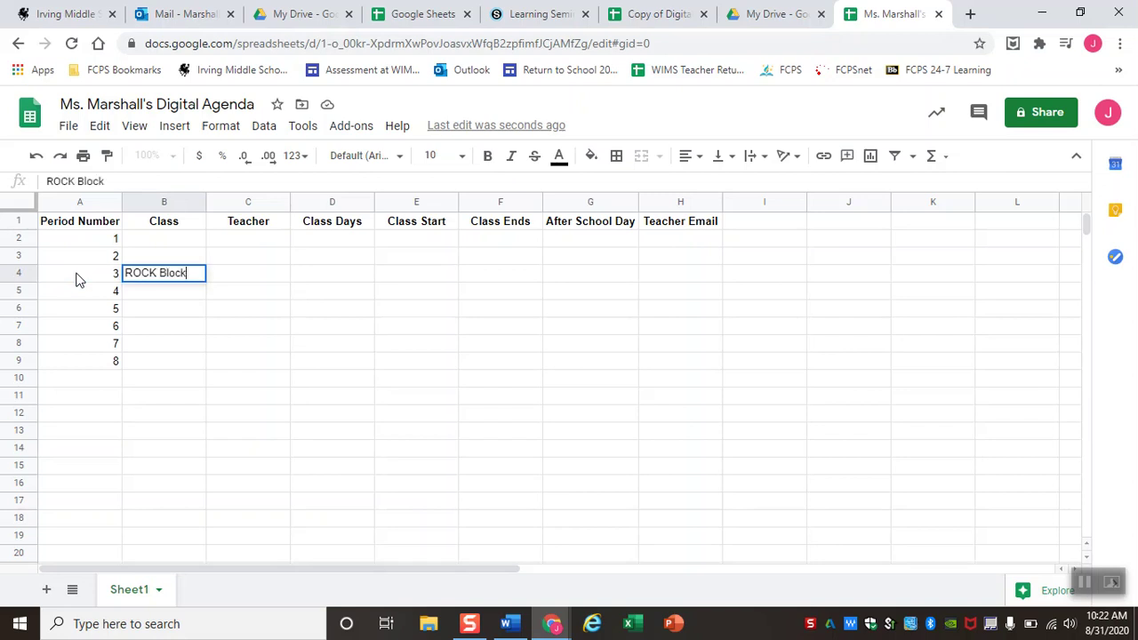
{"action": "key", "text": "Tab"}
{"action": "type", "text": "M"}
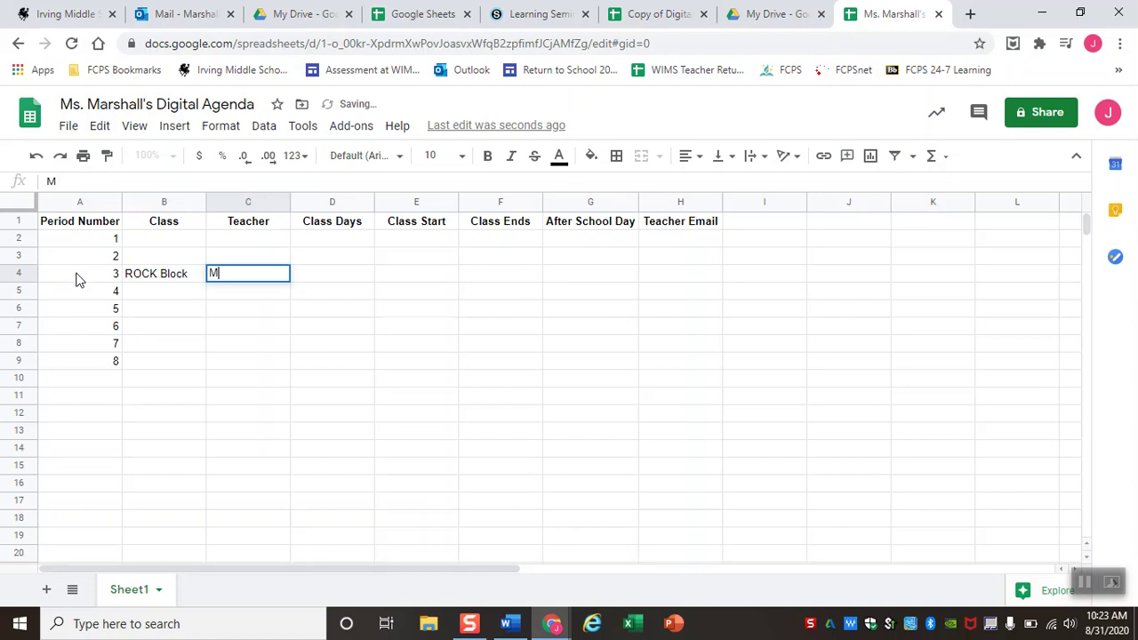
{"action": "type", "text": "s. Marshall"}
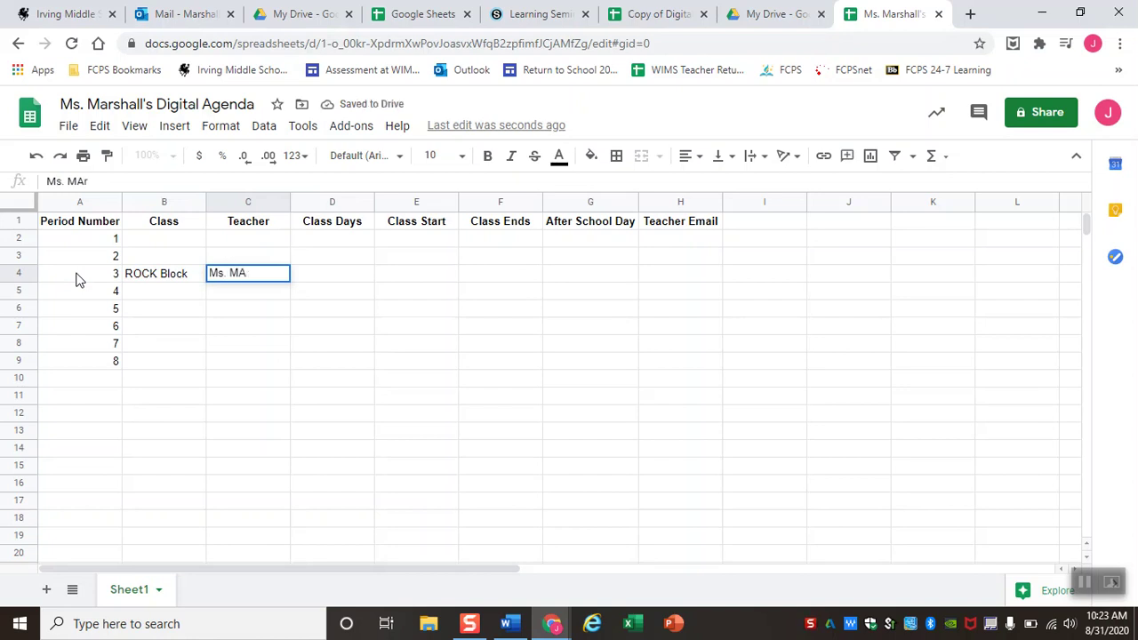
{"action": "key", "text": "Tab"}
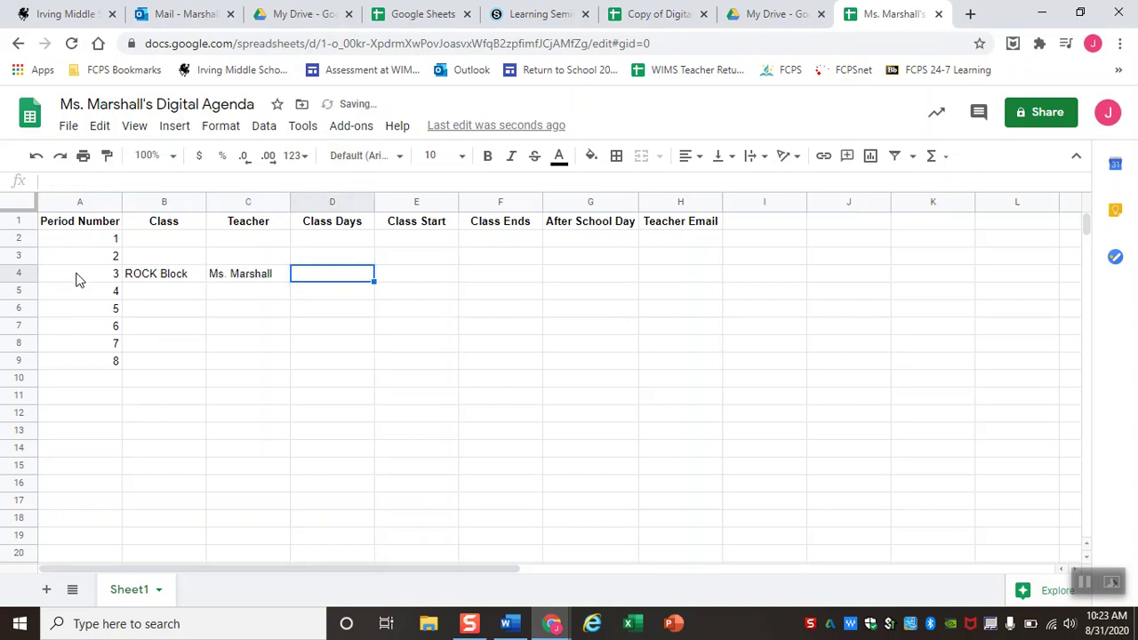
{"action": "type", "text": "Wednesday/Friday"}
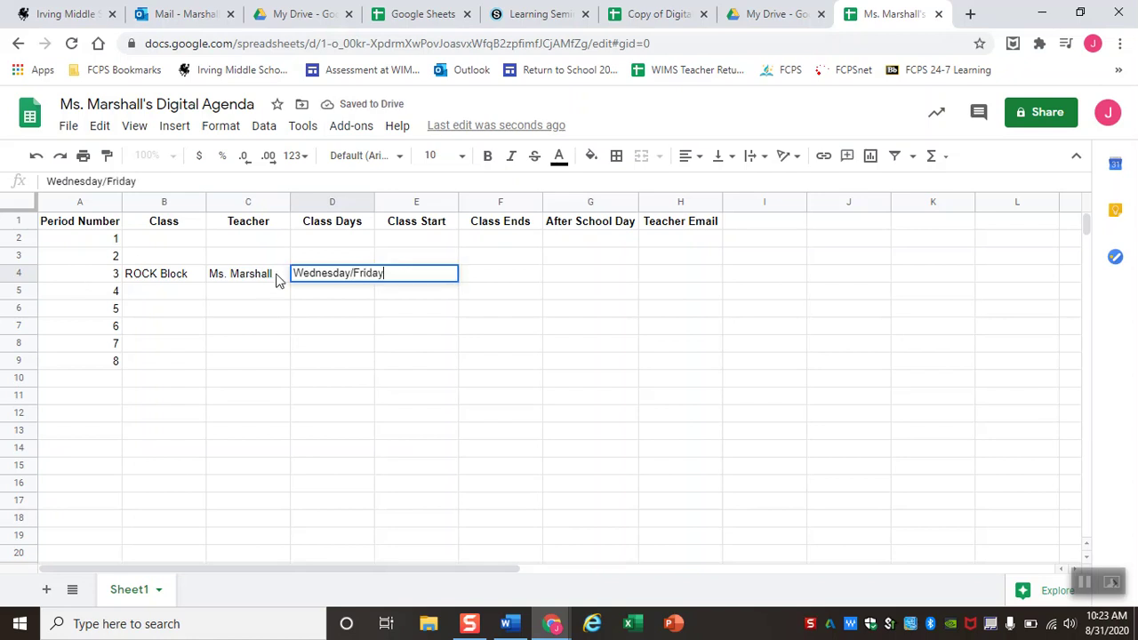
{"action": "left_click", "coordinate": [93, 276]}
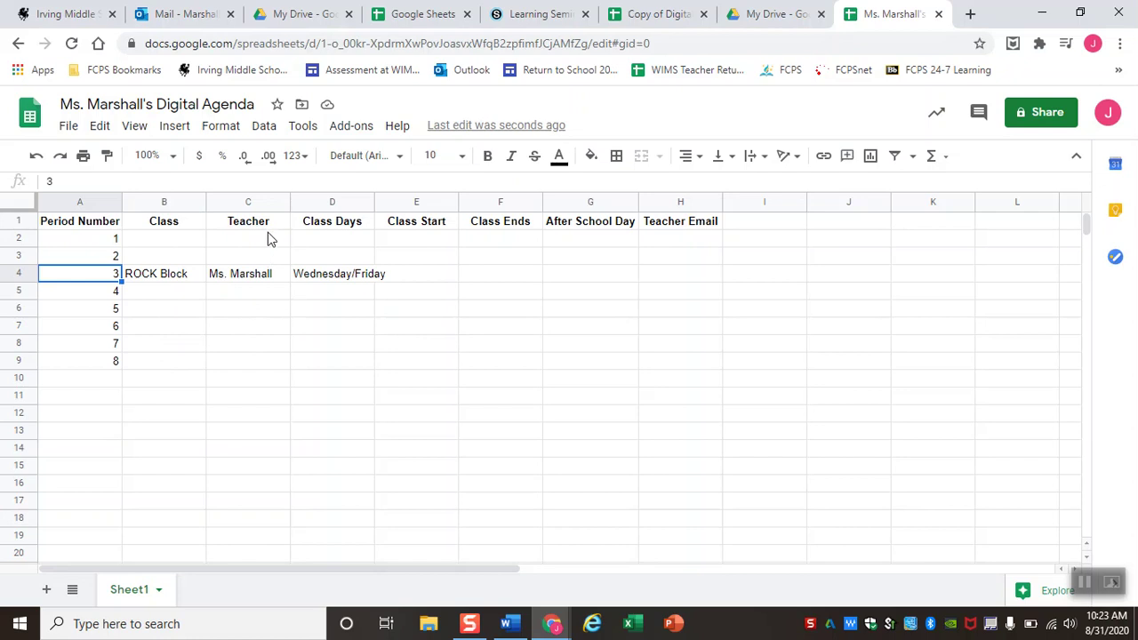
{"action": "left_click", "coordinate": [359, 238]}
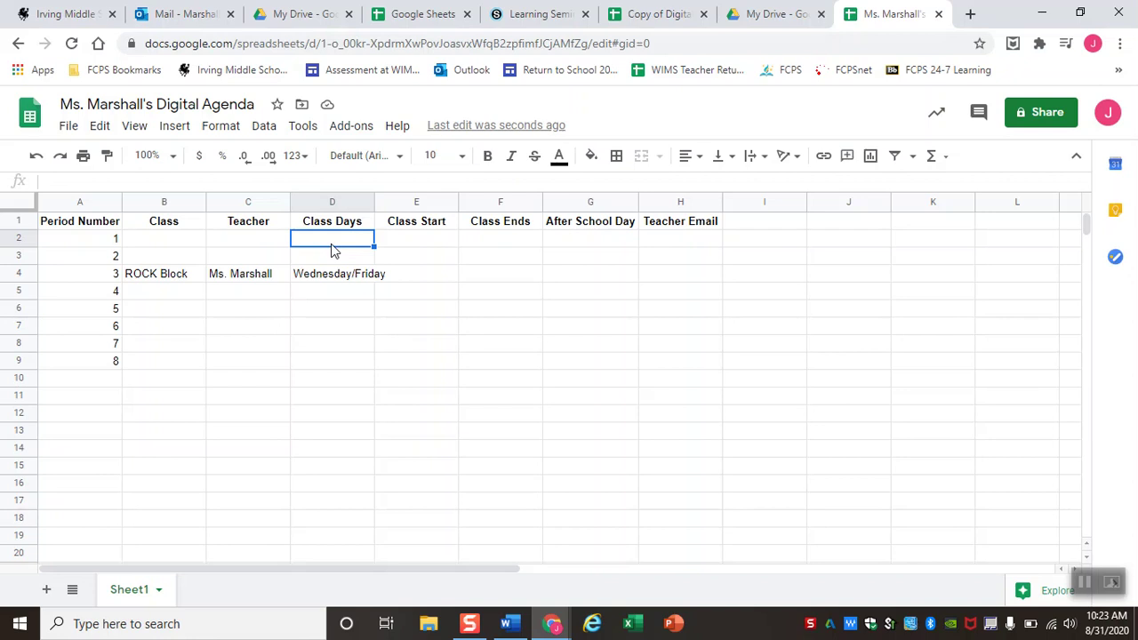
{"action": "left_click", "coordinate": [318, 269]}
{"action": "key", "text": "Delete"}
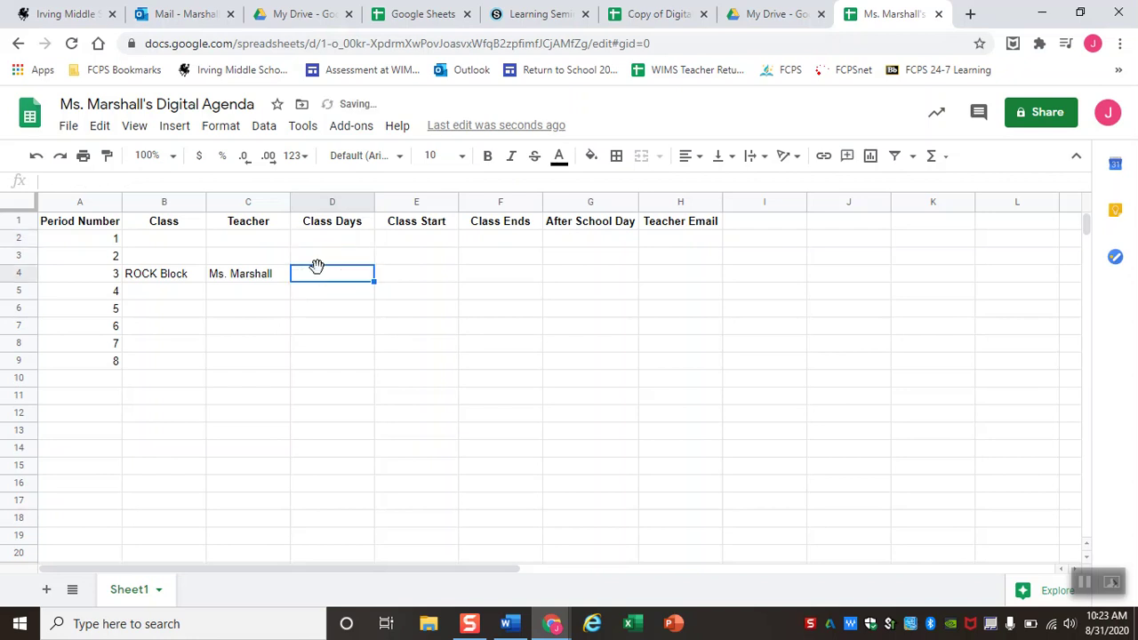
Enter the class days "Tuesday/Thursday" in D2, "Wendesday/Friday" in D3 and "Tuesday/Thursday" in D4.
{"action": "left_click", "coordinate": [330, 238]}
{"action": "type", "text": "Tue"}
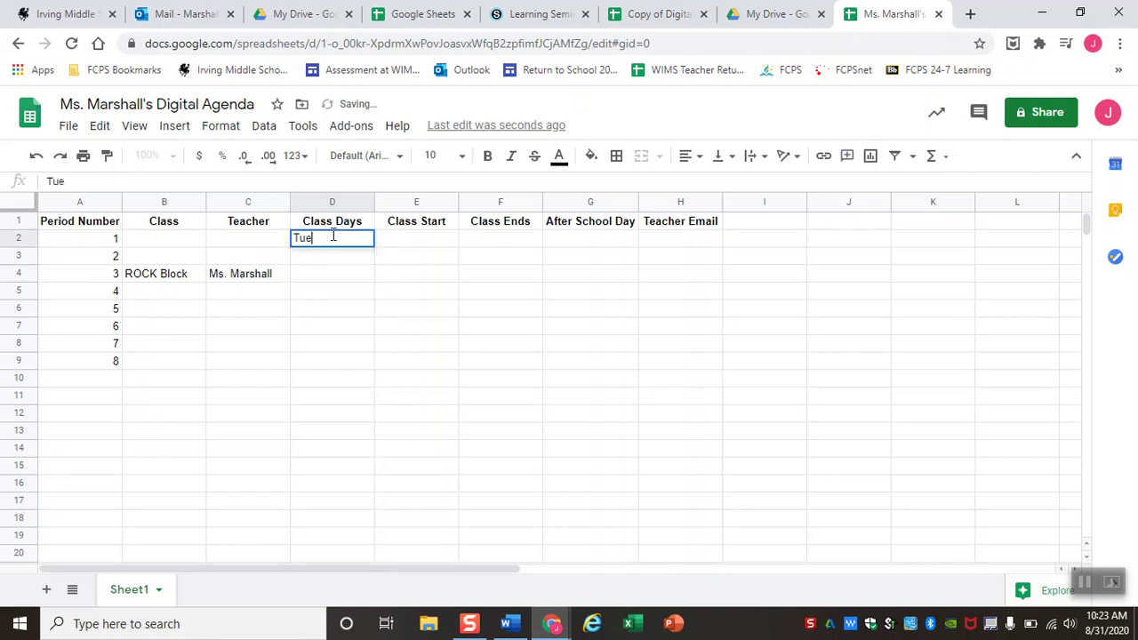
{"action": "type", "text": "sday/Thursday"}
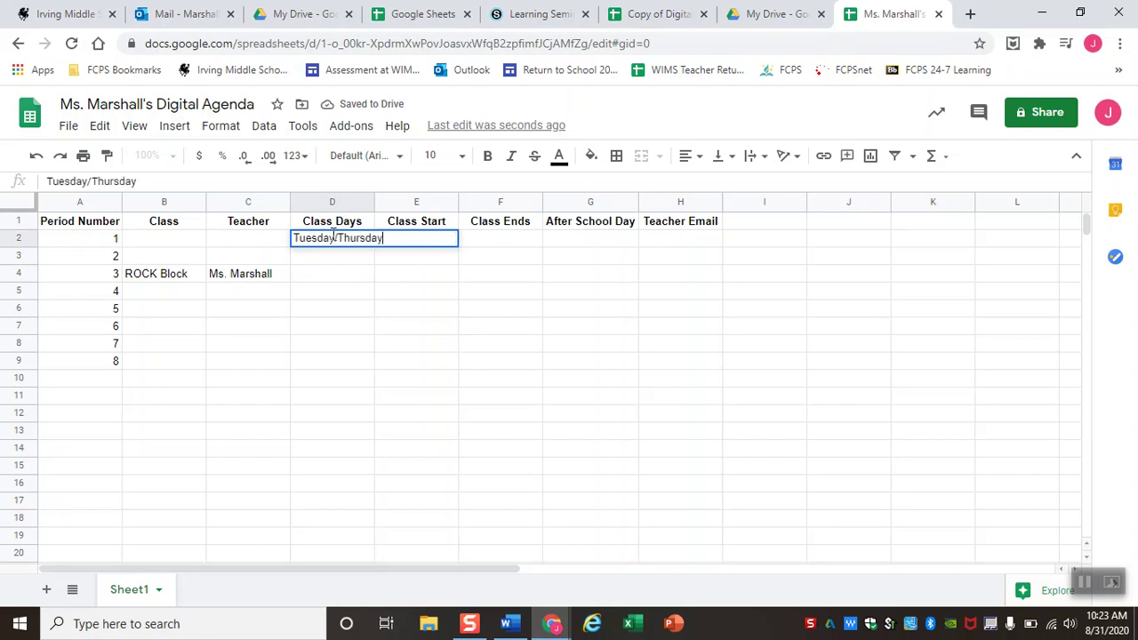
{"action": "key", "text": "Return"}
{"action": "type", "text": "W"}
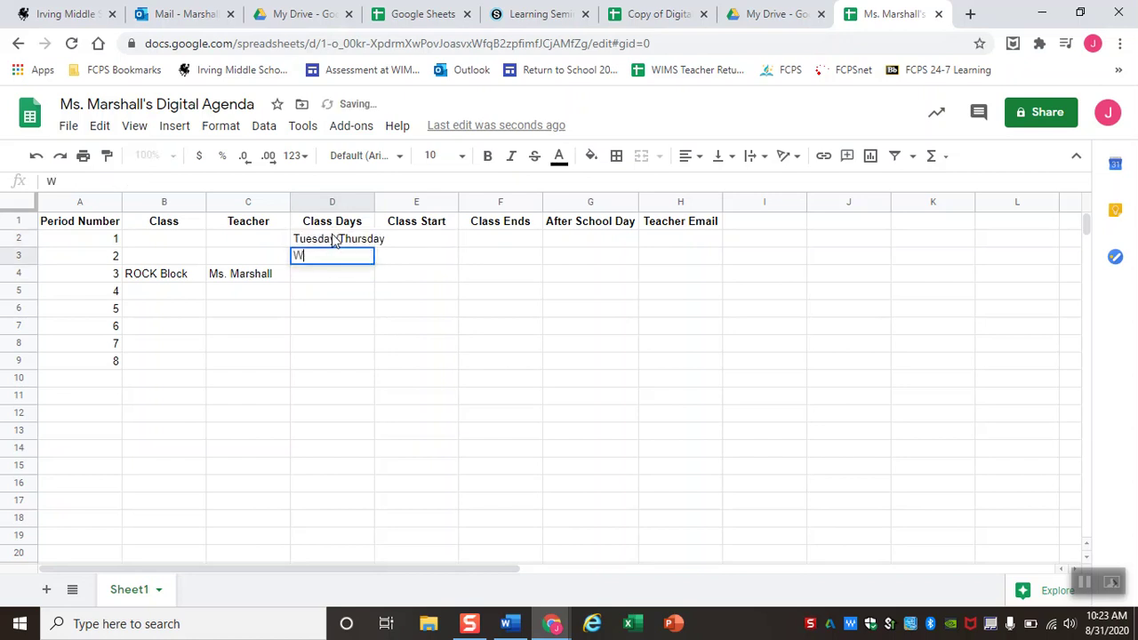
{"action": "type", "text": "endesday"}
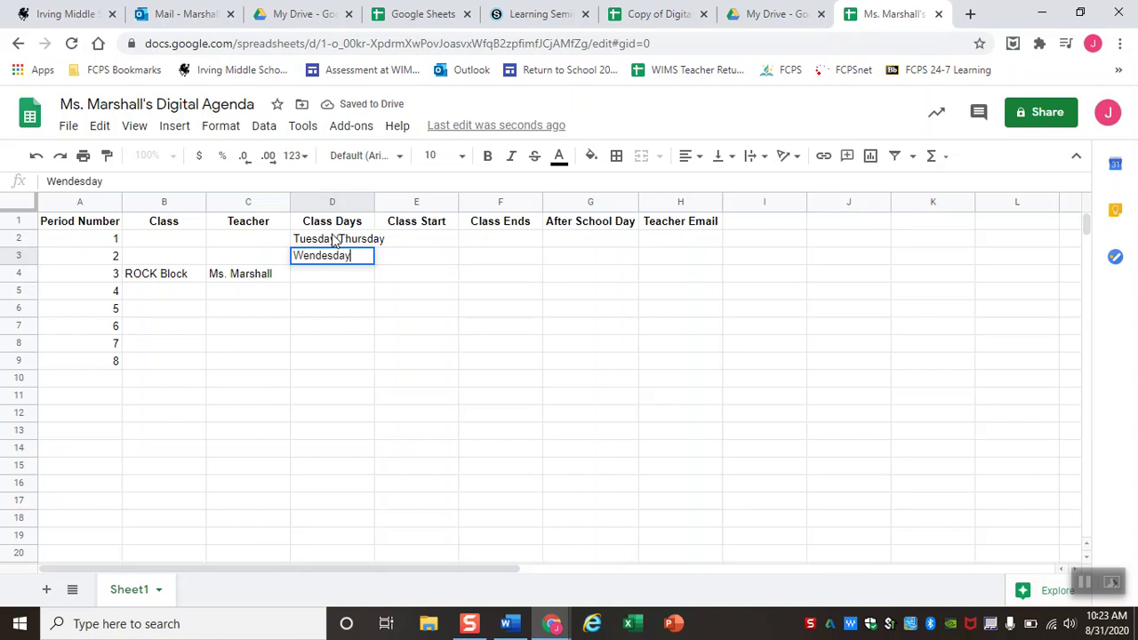
{"action": "type", "text": "/Friday"}
{"action": "key", "text": "Return"}
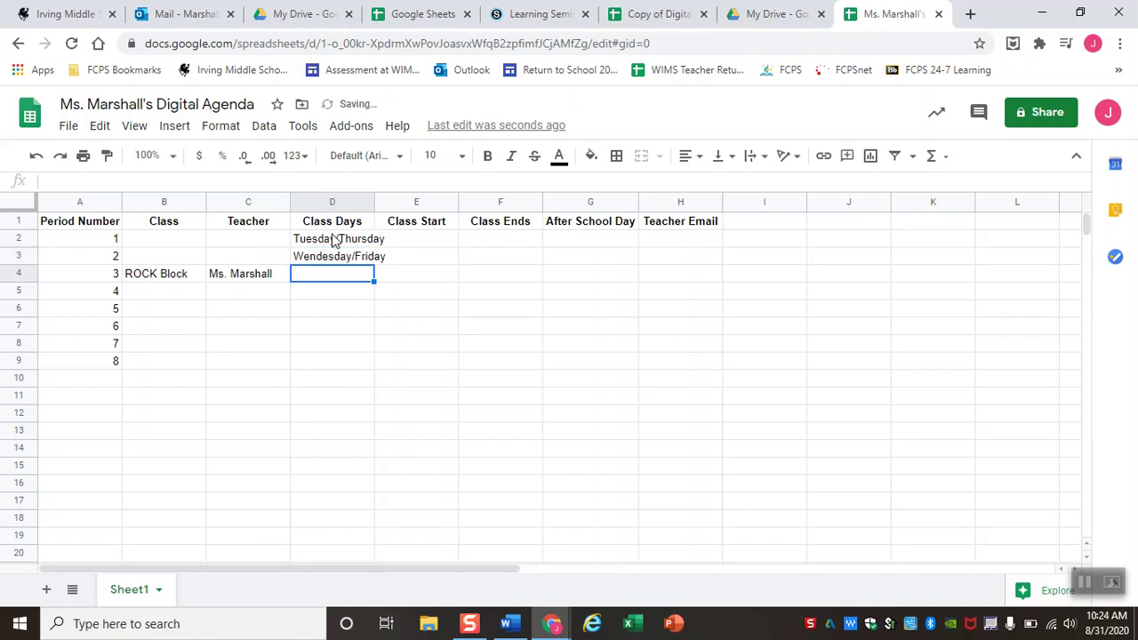
{"action": "type", "text": "Tuesday/Thursday"}
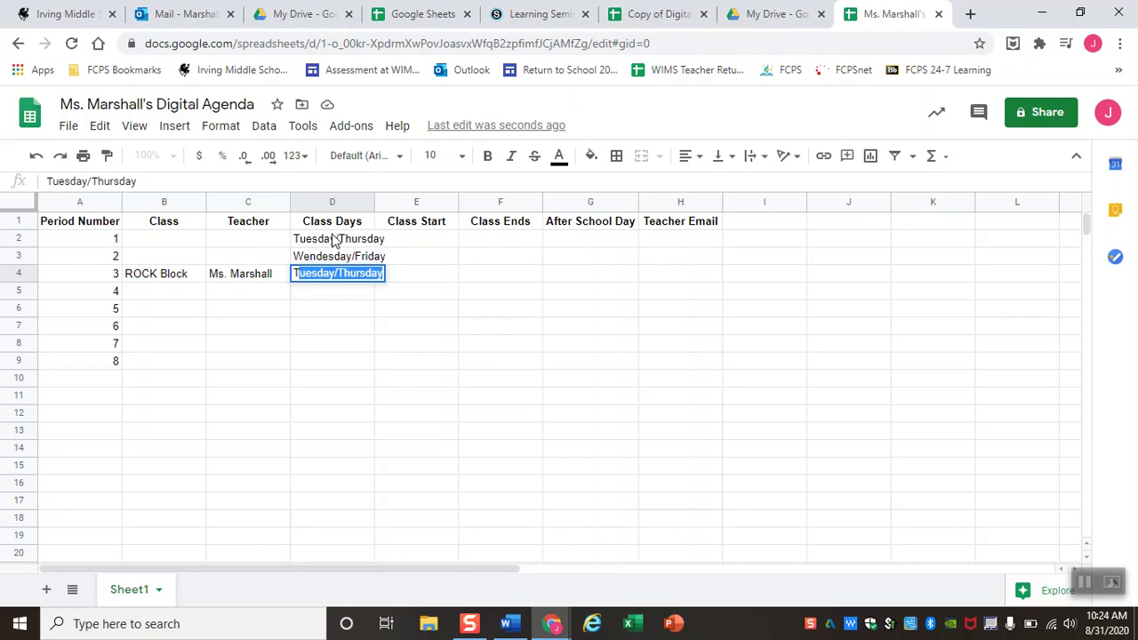
{"action": "key", "text": "Tab"}
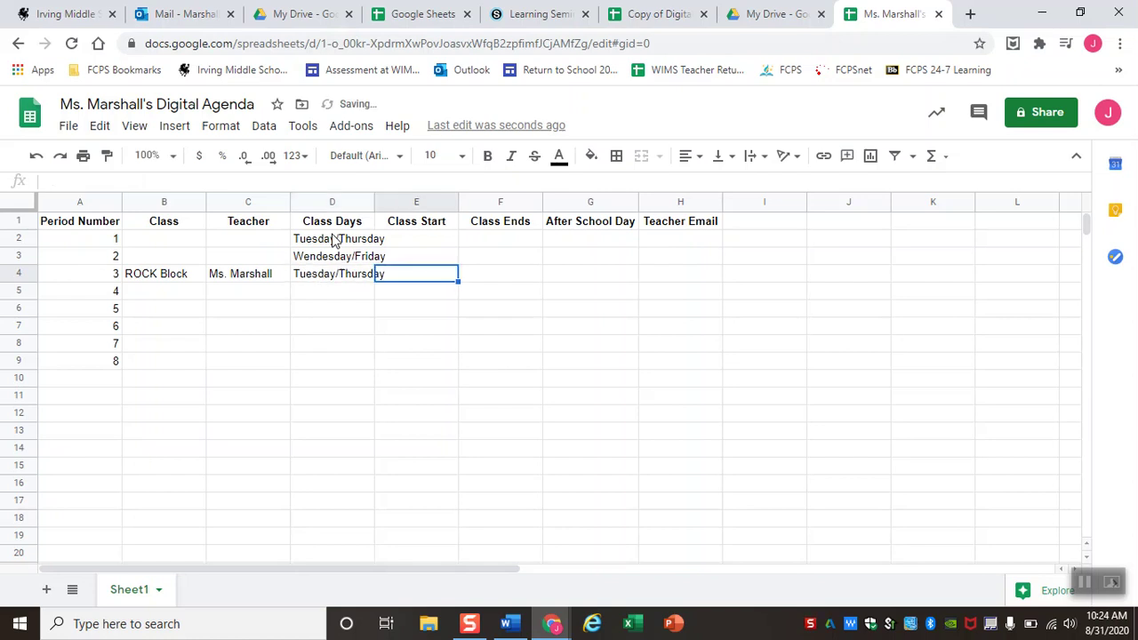
Fill D5 to D9 alternately with "Wendesday/Friday" and "Tuesday/Thursday", starting with "Wendesday/Friday", and widen column D to fit the text.
{"action": "left_click", "coordinate": [320, 277]}
{"action": "left_click", "coordinate": [313, 291]}
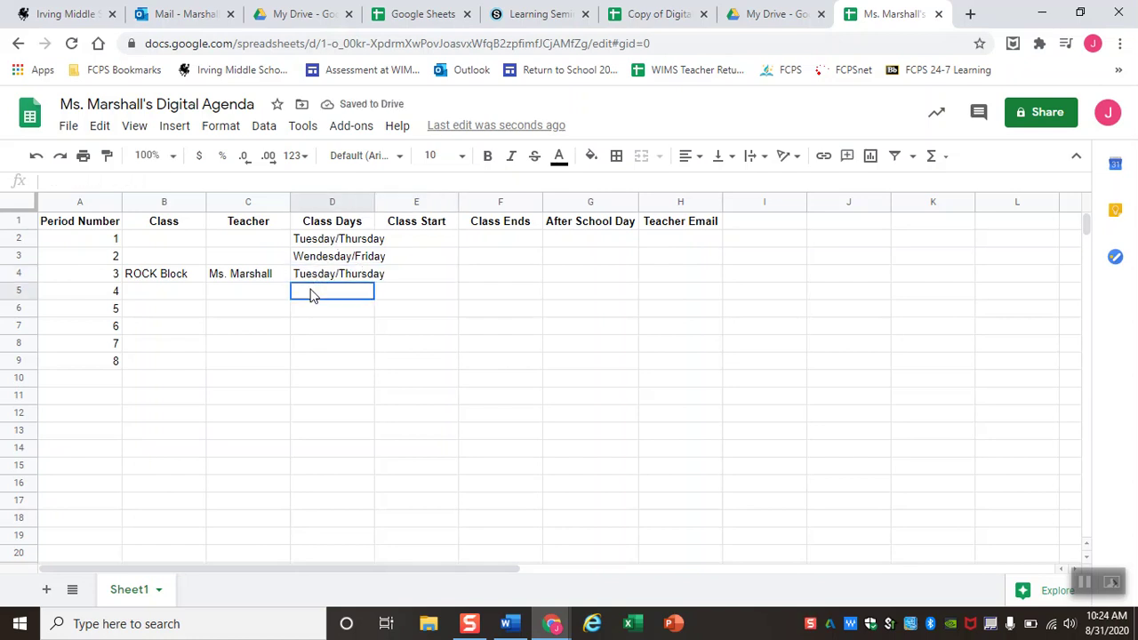
{"action": "type", "text": "W"}
{"action": "key", "text": "Return"}
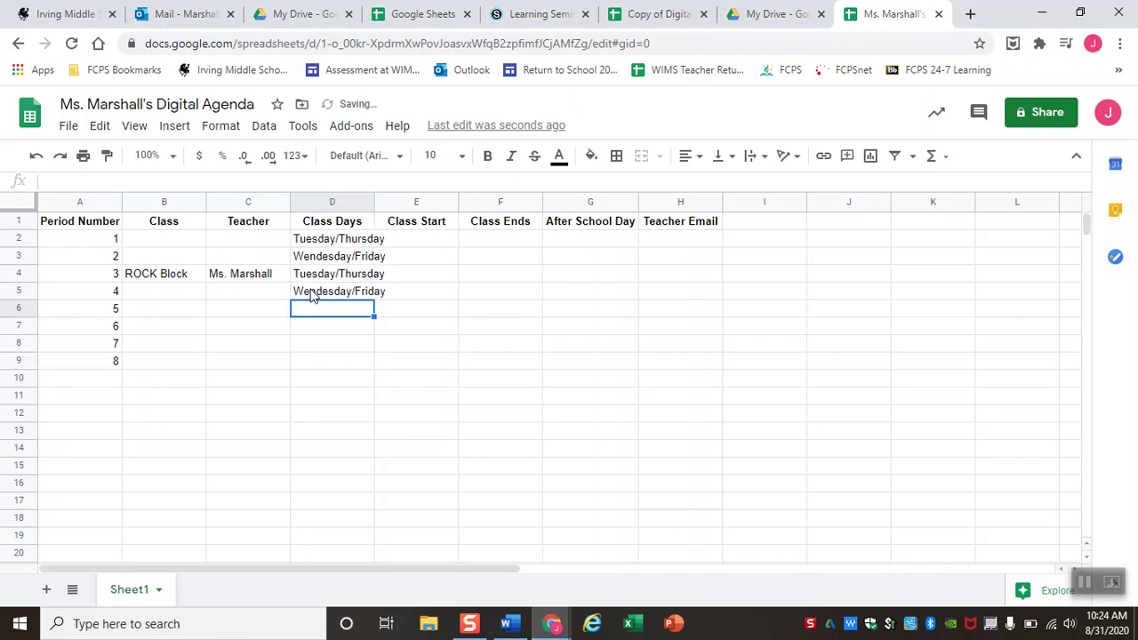
{"action": "type", "text": "Tuesday/Thursday"}
{"action": "key", "text": "Return"}
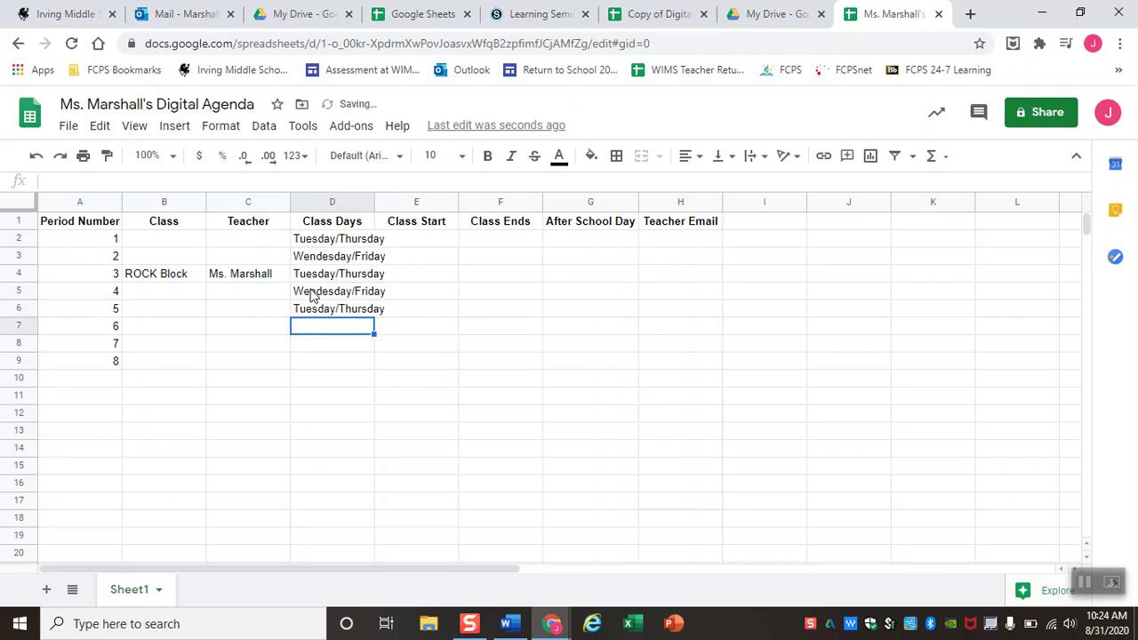
{"action": "type", "text": "W"}
{"action": "key", "text": "Return"}
{"action": "type", "text": "T"}
{"action": "key", "text": "Return"}
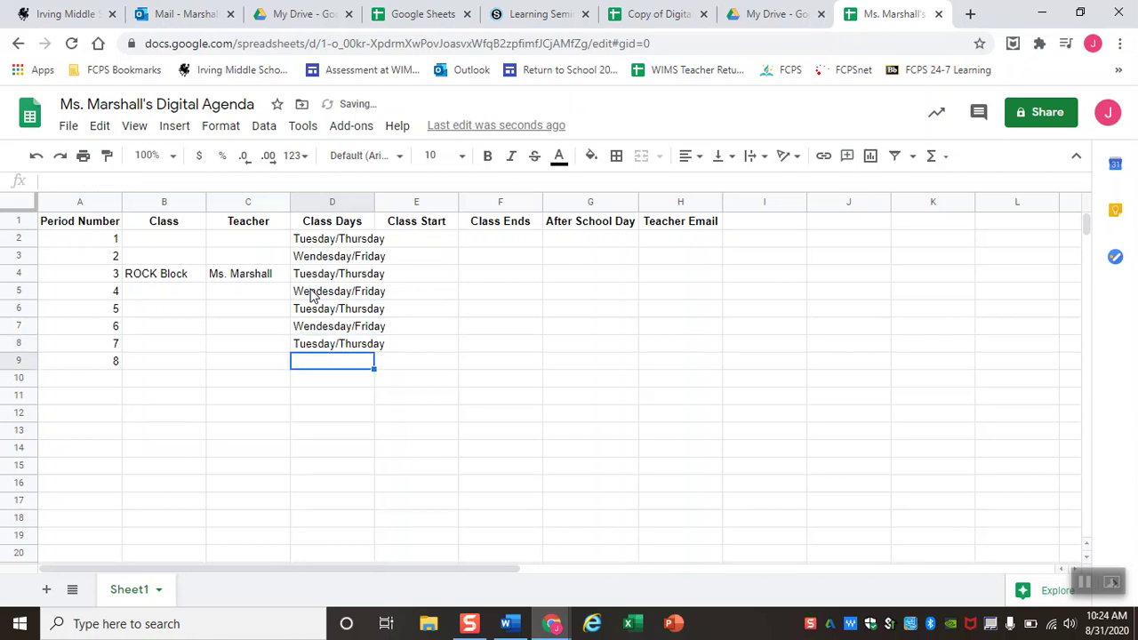
{"action": "type", "text": "W"}
{"action": "key", "text": "Return"}
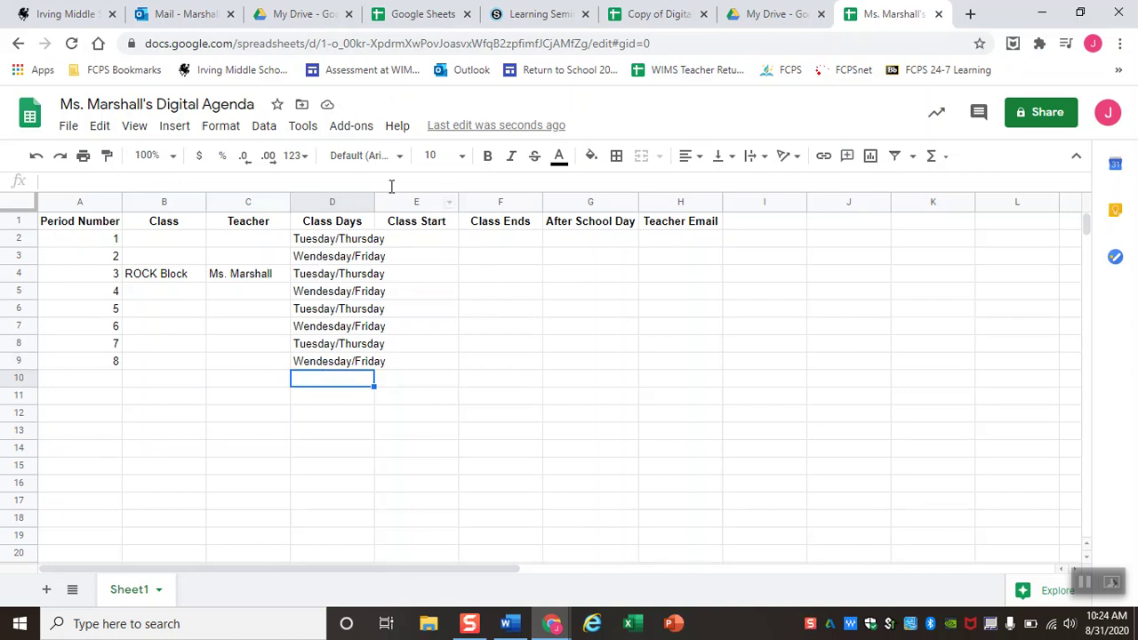
{"action": "left_click_drag", "start_coordinate": [375, 203], "coordinate": [396, 204]}
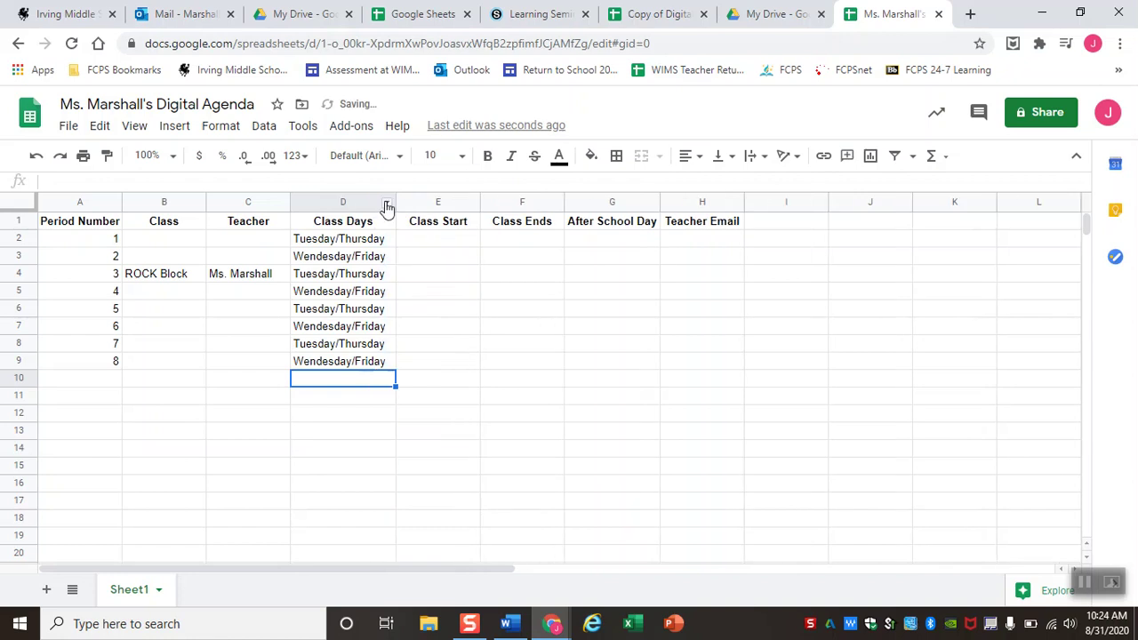
Enter the start time 7:30 in E2 and E3 and the end time 8:50 in F2 and F3 for periods 1 and 2.
{"action": "left_click", "coordinate": [447, 245]}
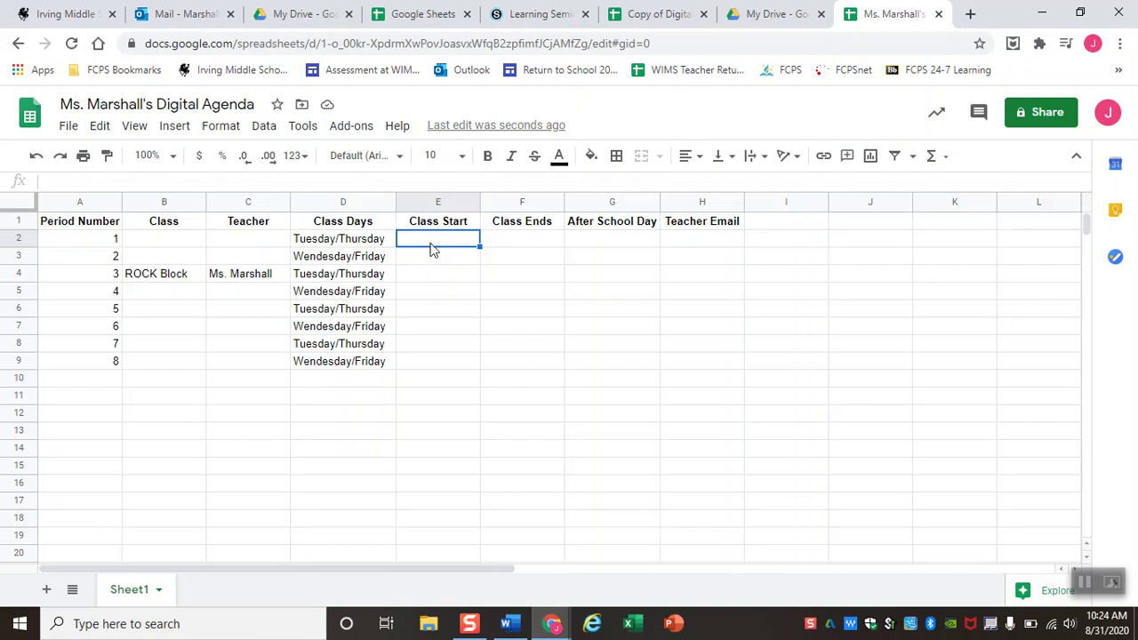
{"action": "type", "text": "7:30"}
{"action": "key", "text": "Return"}
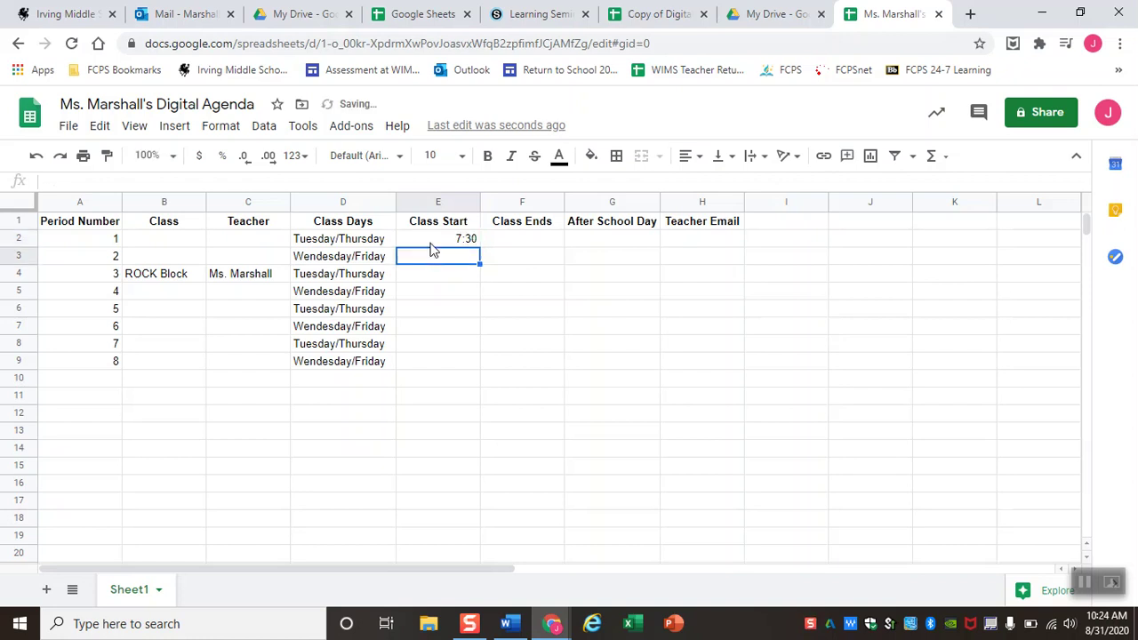
{"action": "type", "text": "7:30"}
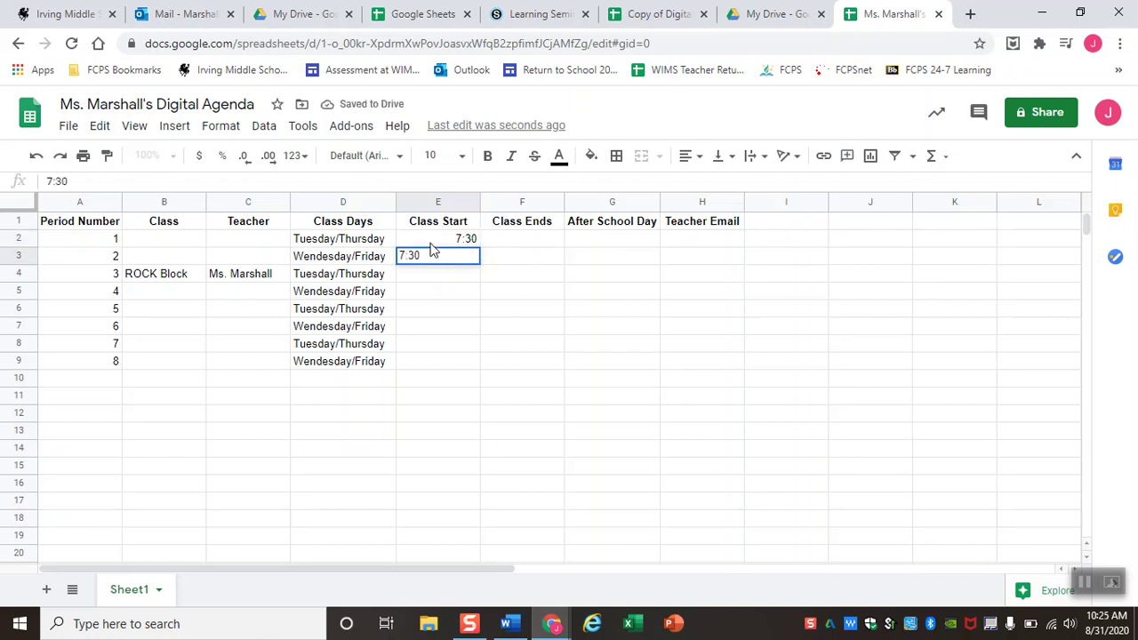
{"action": "left_click", "coordinate": [513, 246]}
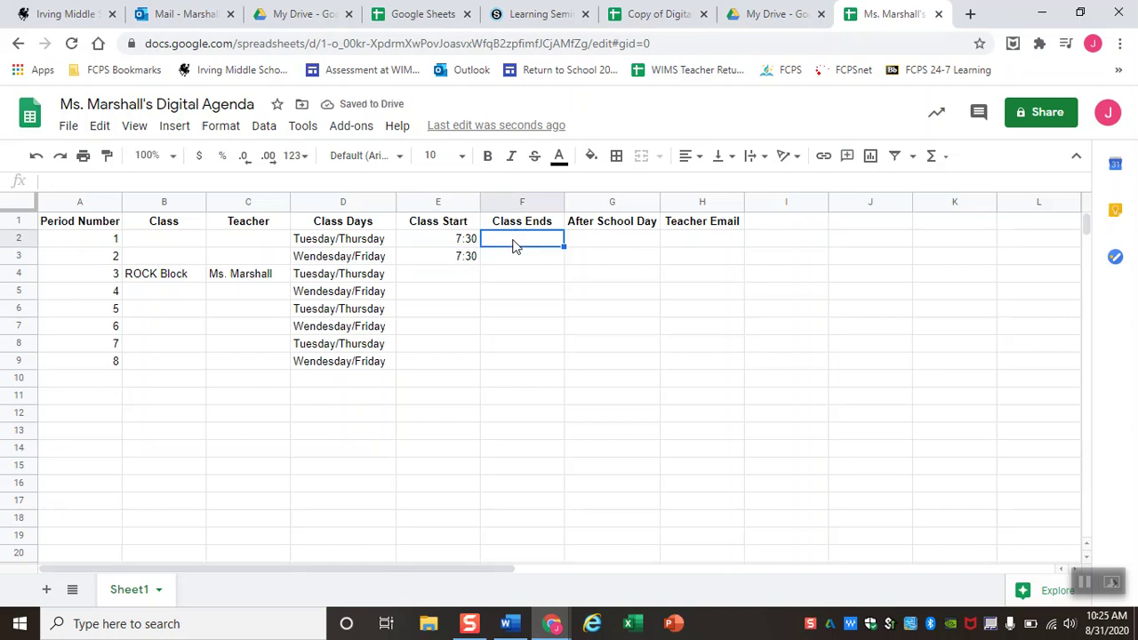
{"action": "type", "text": "8:50"}
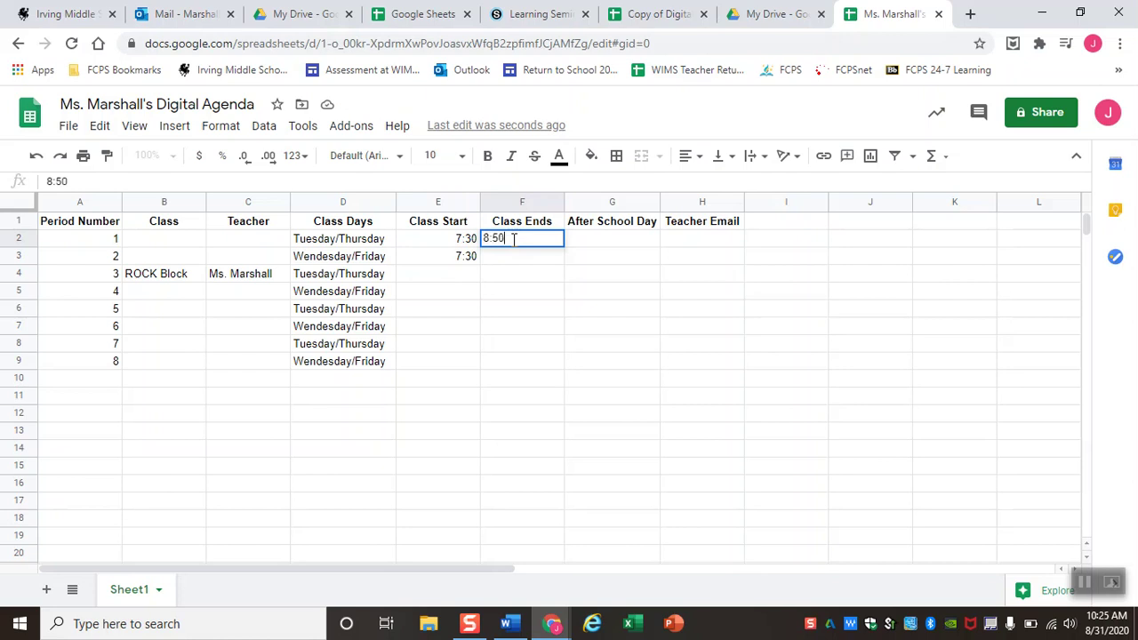
{"action": "key", "text": "Return"}
{"action": "type", "text": "8:50"}
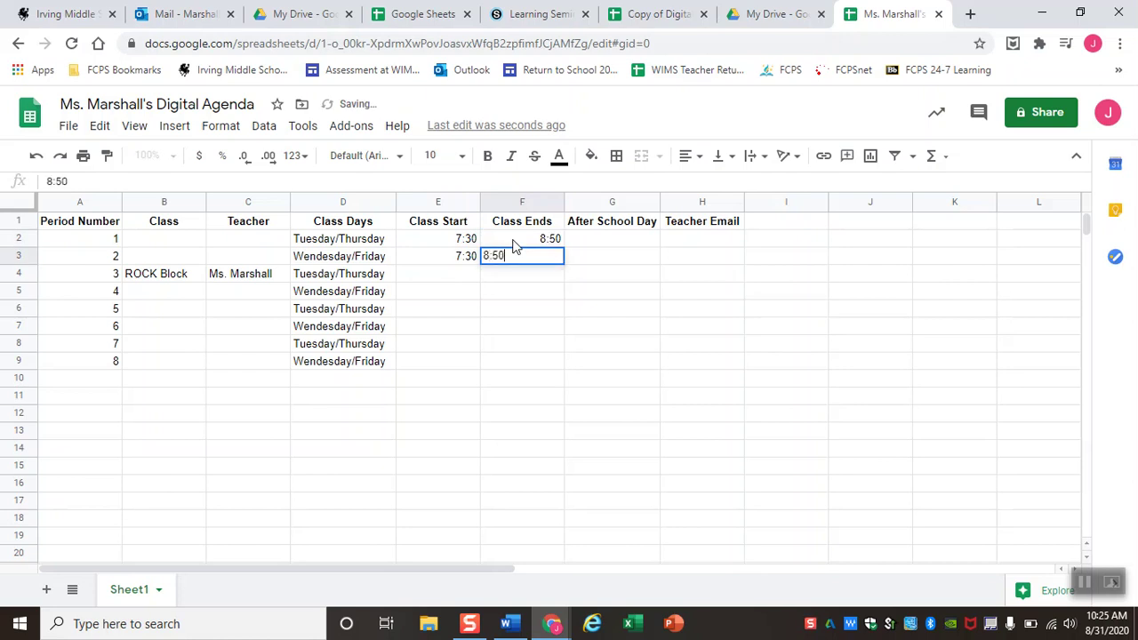
Enter the start time 9:05 for periods 3 and 4 in cells E4 and E5.
{"action": "left_click", "coordinate": [454, 278]}
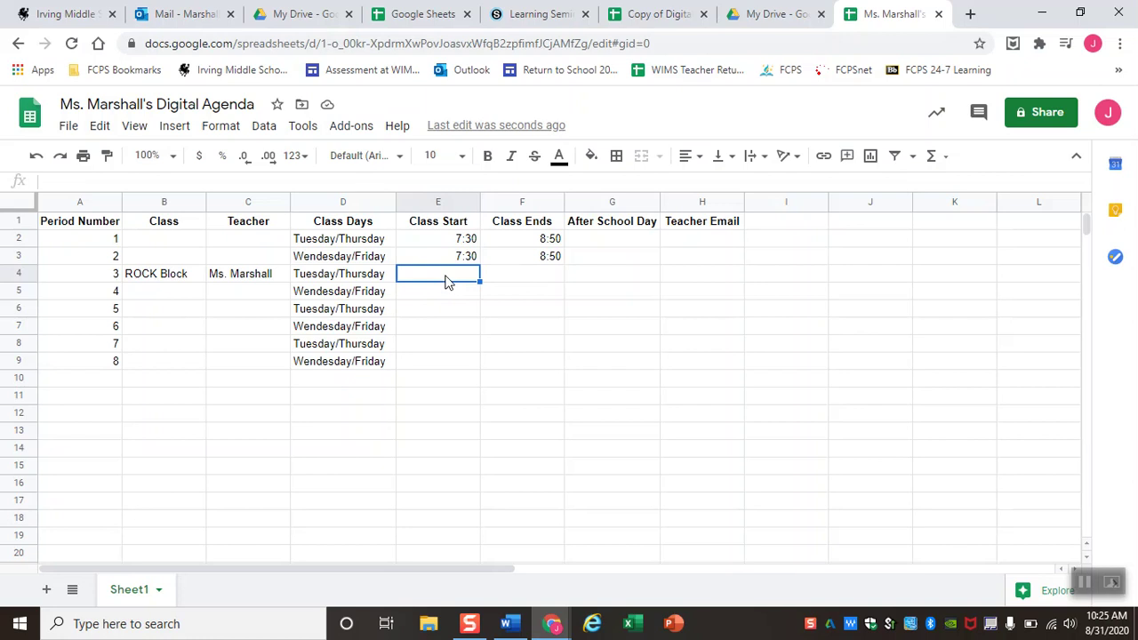
{"action": "type", "text": "9:05"}
{"action": "key", "text": "Return"}
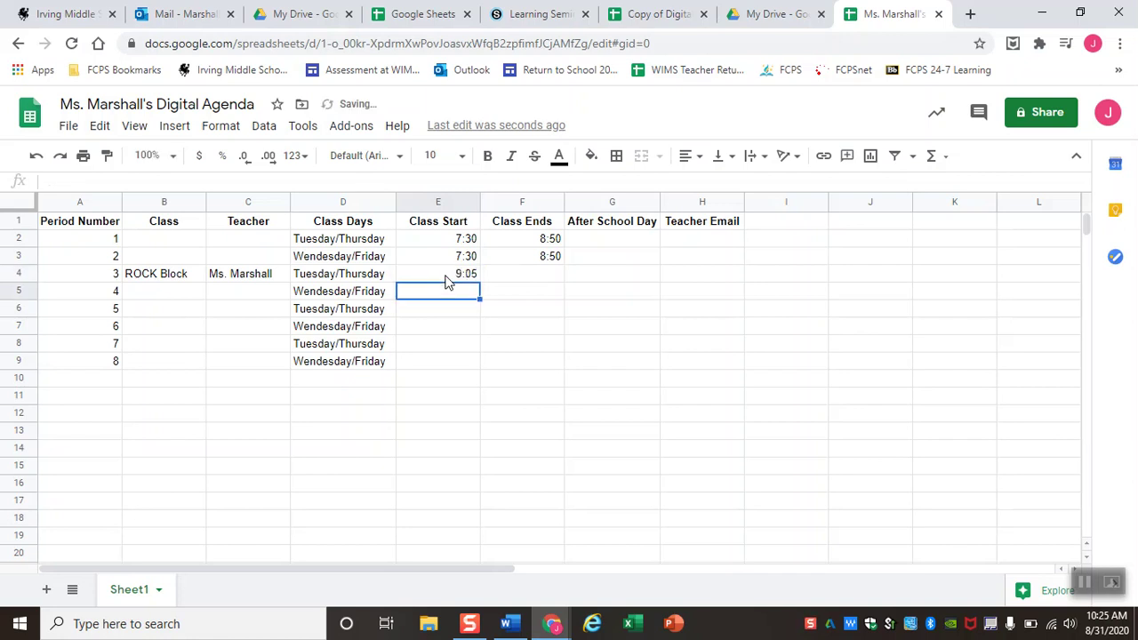
{"action": "type", "text": "9:05"}
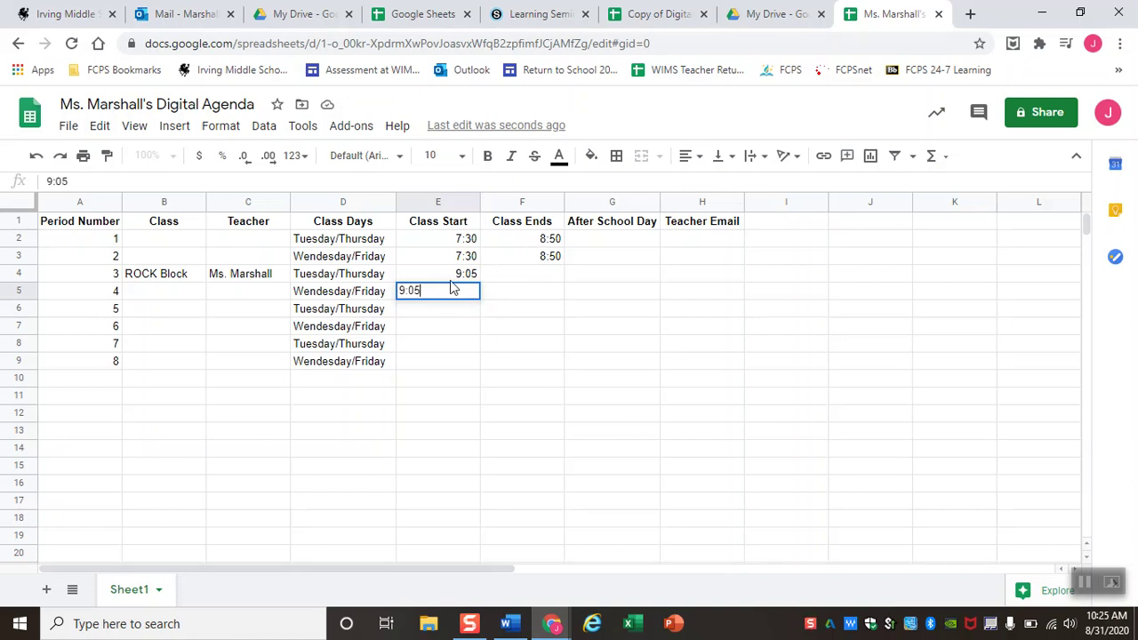
{"action": "left_click", "coordinate": [531, 277]}
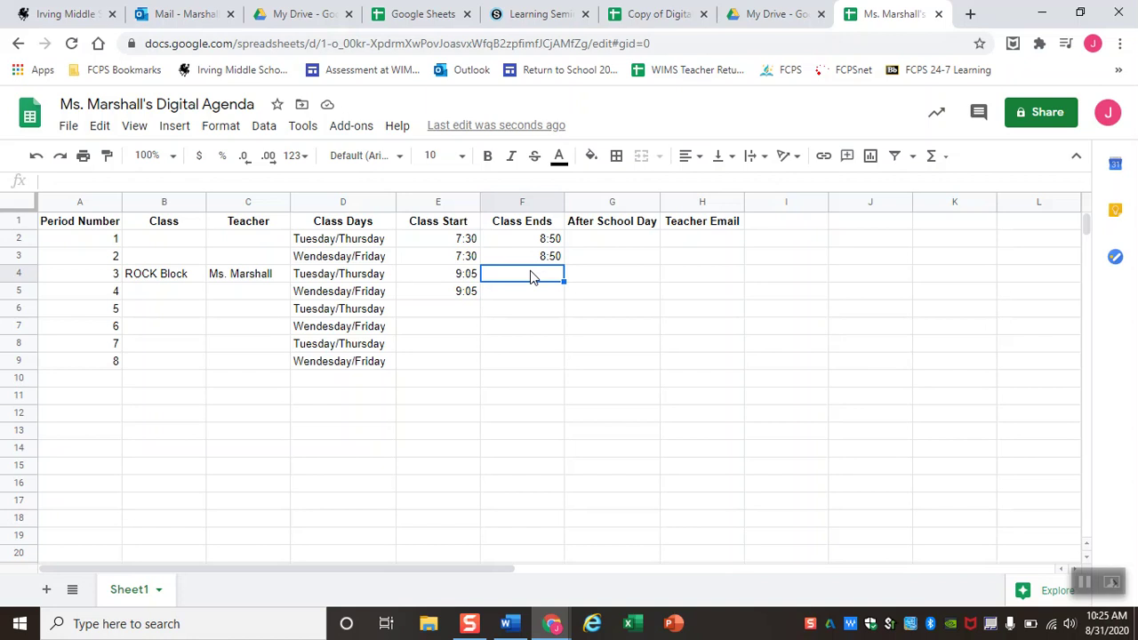
Enter the end time 10:25 for periods 3 and 4 in cells F4 and F5.
{"action": "type", "text": "10:25:25"}
{"action": "key", "text": "Return"}
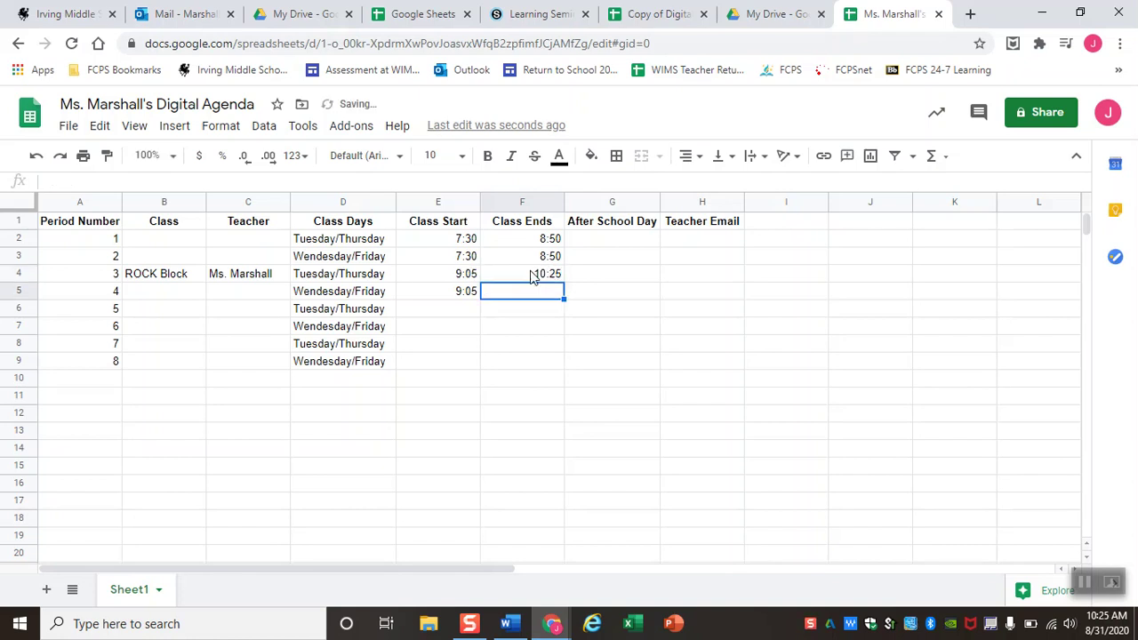
{"action": "type", "text": "10:2"}
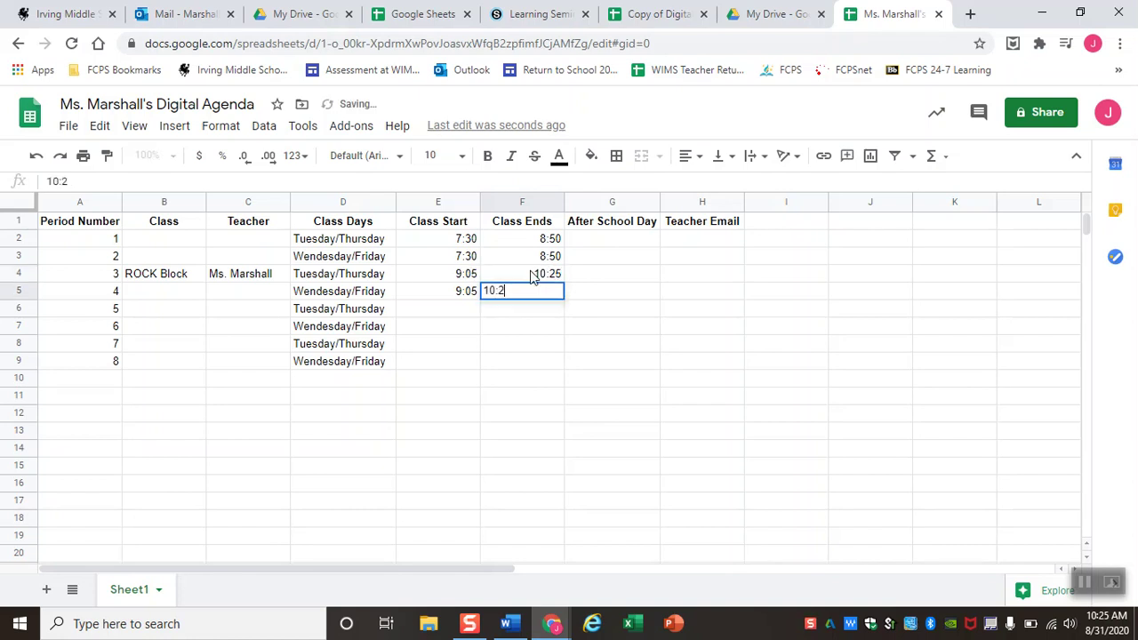
{"action": "type", "text": "5"}
Insert one row below period 4 and label it "Lunch Break" in cell A6.
{"action": "right_click", "coordinate": [18, 290]}
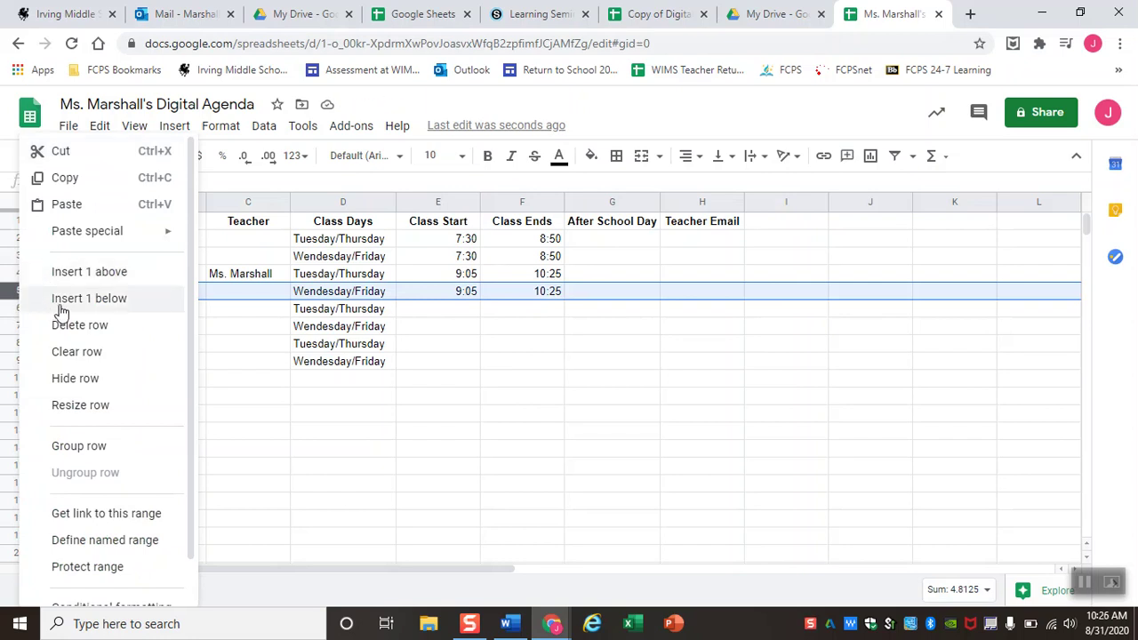
{"action": "left_click", "coordinate": [61, 311]}
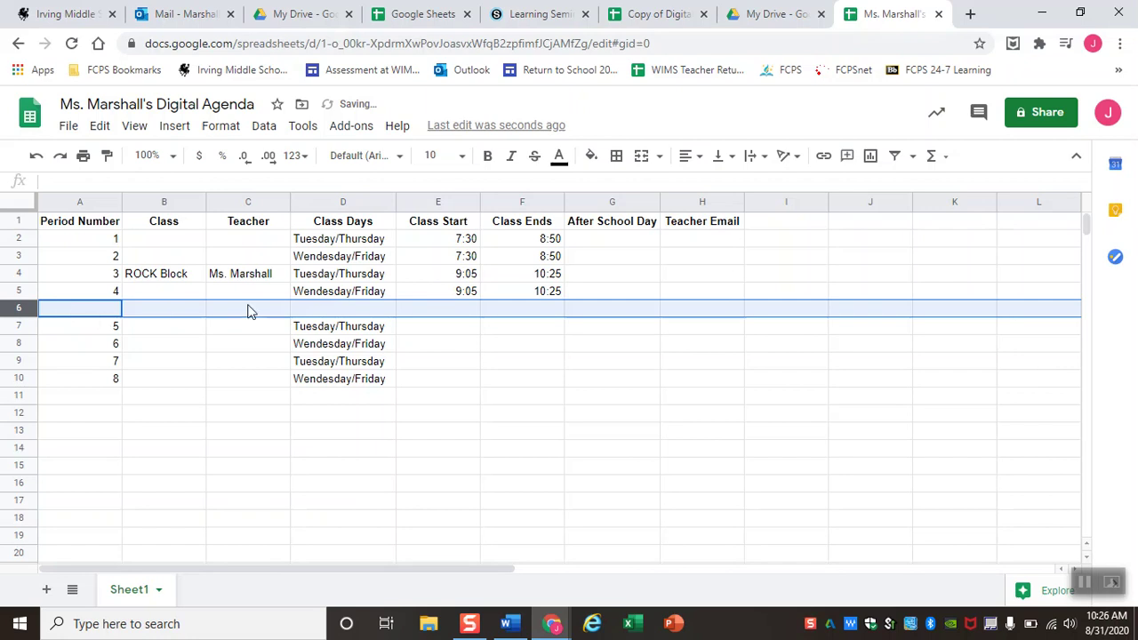
{"action": "left_click", "coordinate": [111, 317]}
{"action": "type", "text": "L"}
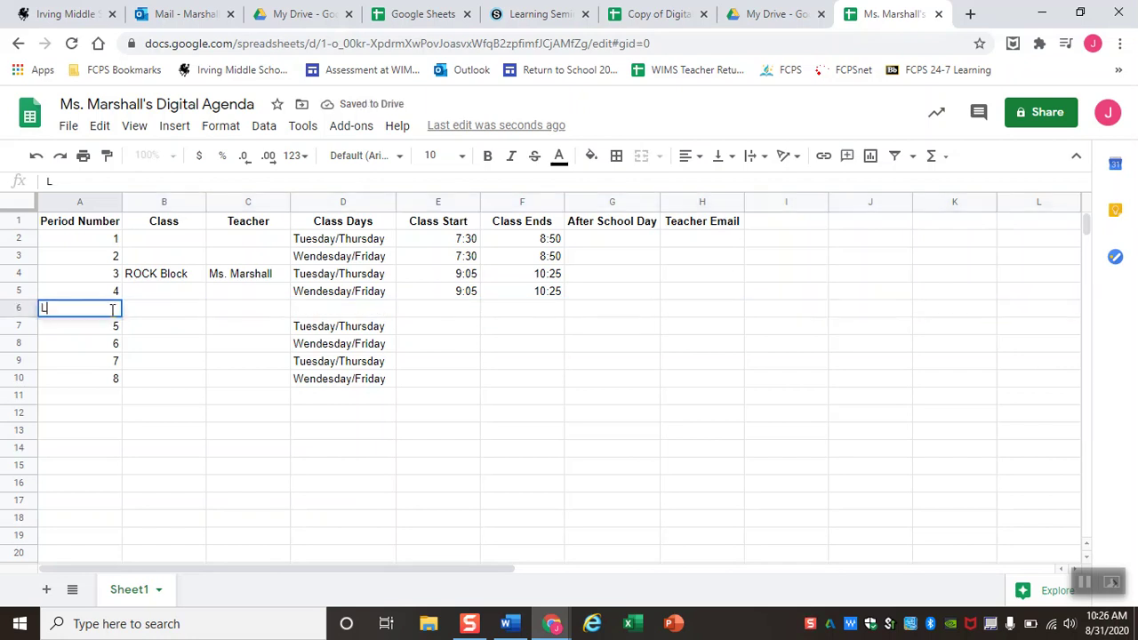
{"action": "type", "text": "unch Break"}
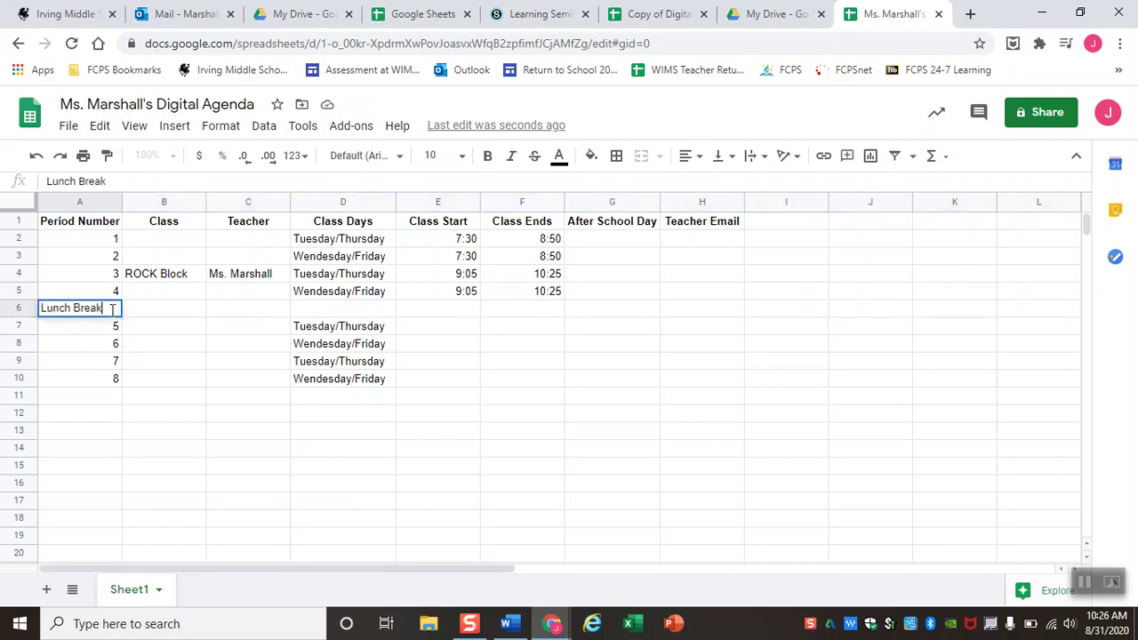
{"action": "key", "text": "Tab"}
Enter "Tuesday-Friday" as the class days for the lunch break in cell D6.
{"action": "key", "text": "Tab"}
{"action": "key", "text": "Tab"}
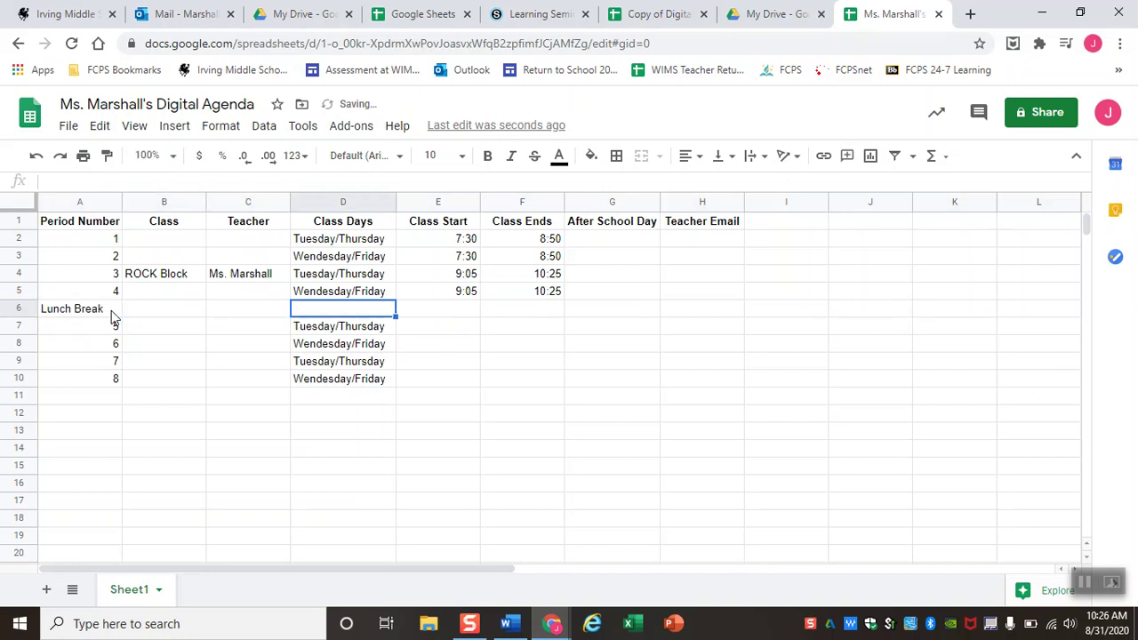
{"action": "type", "text": "Tuesday-"}
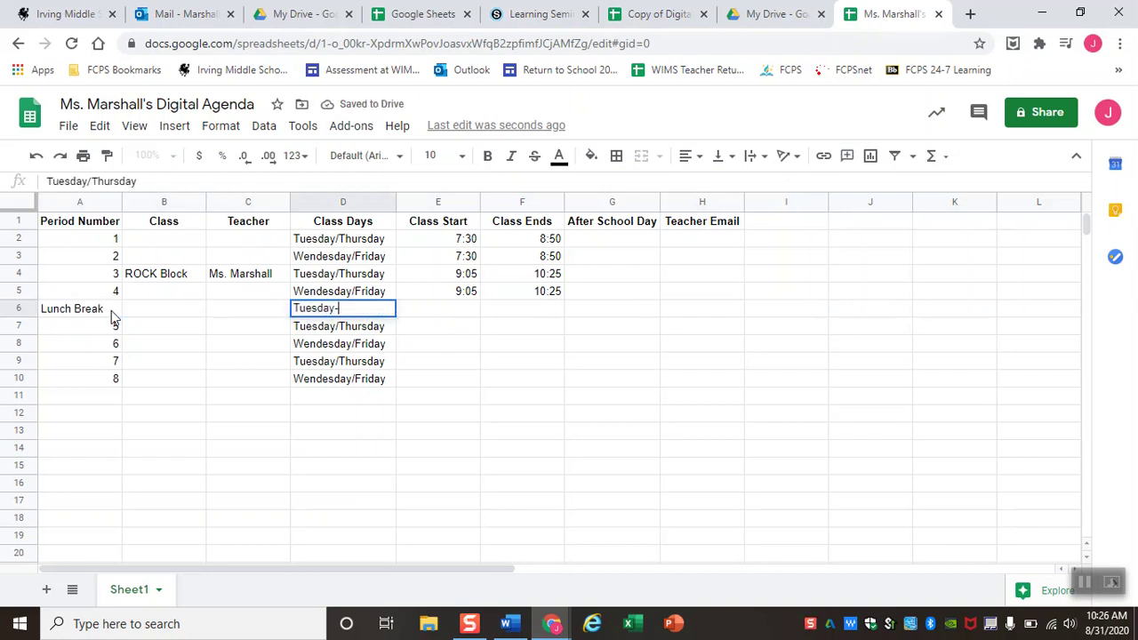
{"action": "type", "text": "Friday"}
Fill the lunch break's Class and Teacher cells, B6 and C6, with black.
{"action": "left_click", "coordinate": [146, 312]}
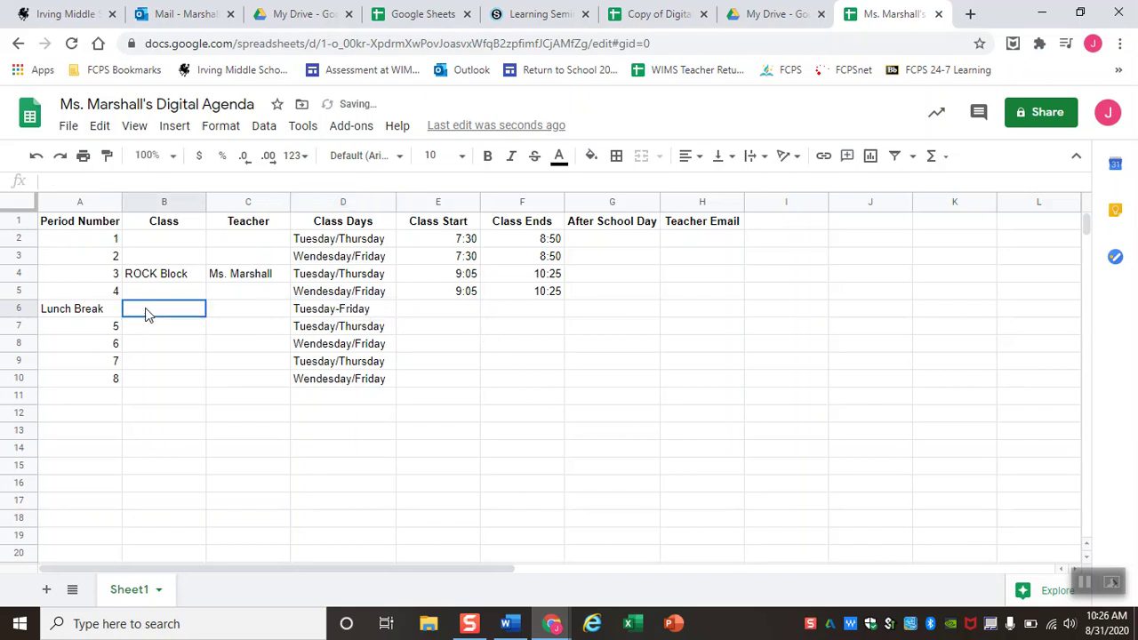
{"action": "left_click_drag", "start_coordinate": [230, 311], "coordinate": [236, 312]}
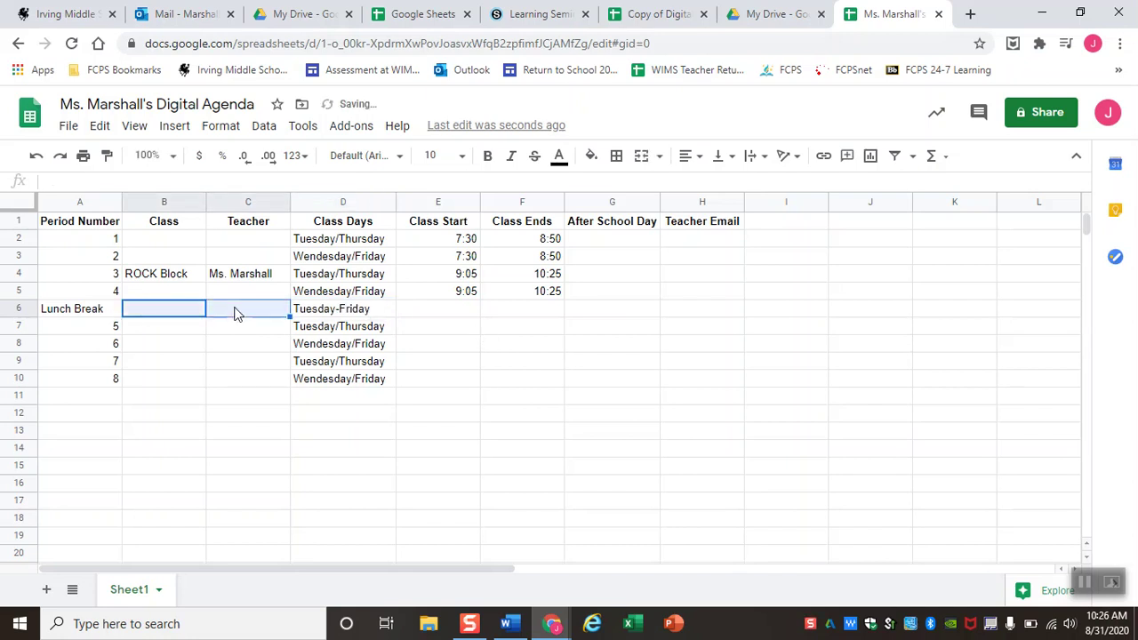
{"action": "left_click", "coordinate": [592, 158]}
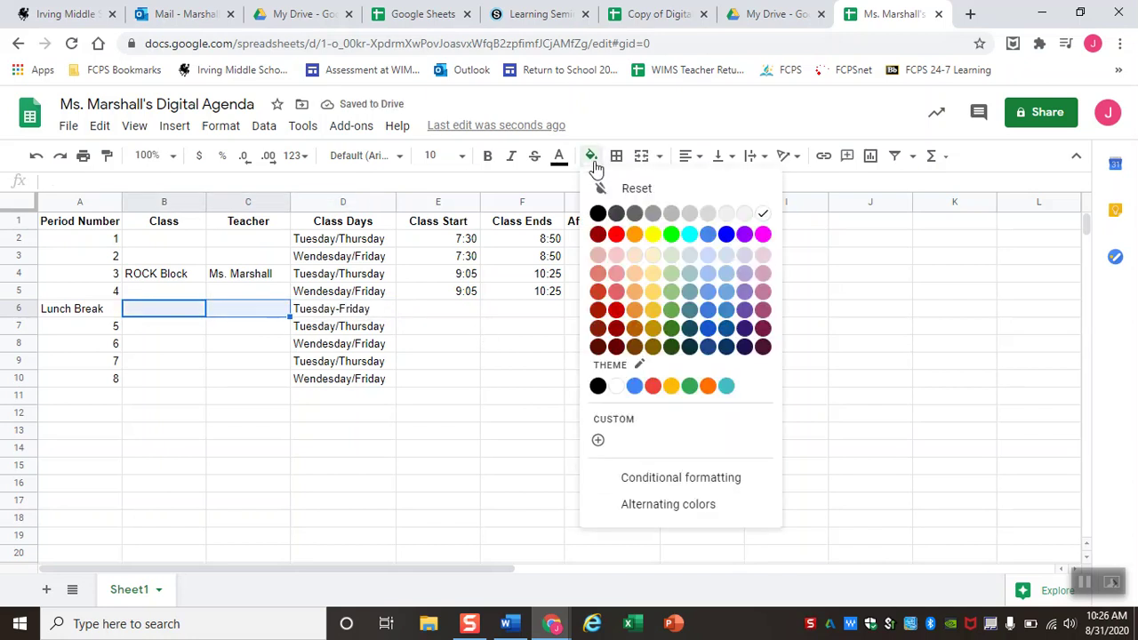
{"action": "left_click", "coordinate": [599, 216]}
Enter the lunch break's start time 10:35 in E6 and end time 11:10 in F6.
{"action": "left_click", "coordinate": [429, 313]}
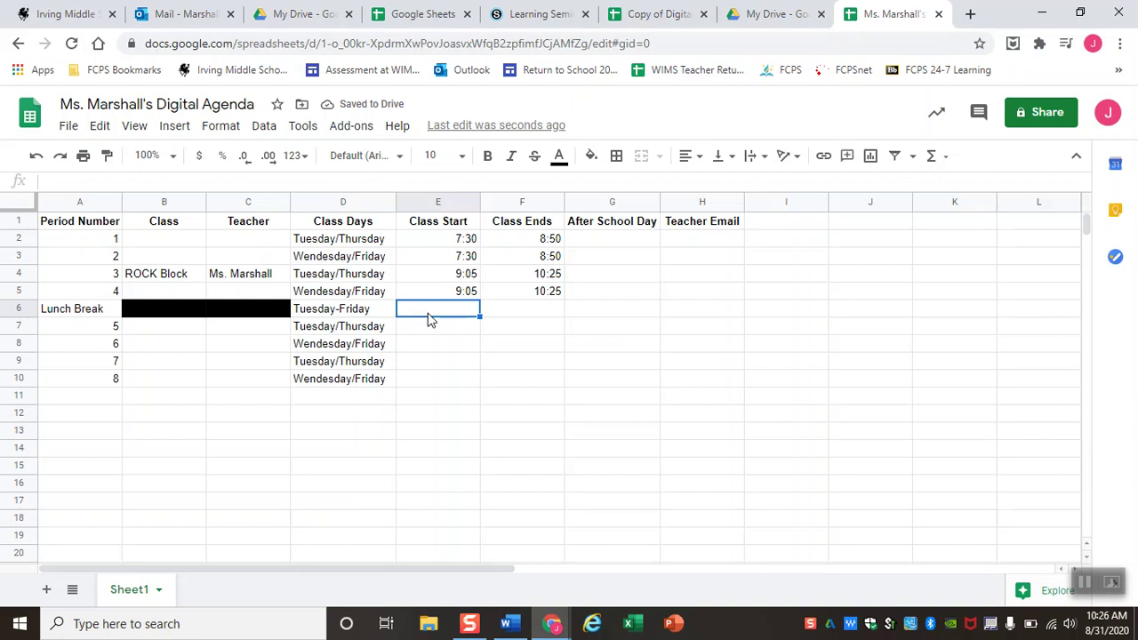
{"action": "type", "text": "10:35"}
{"action": "key", "text": "Tab"}
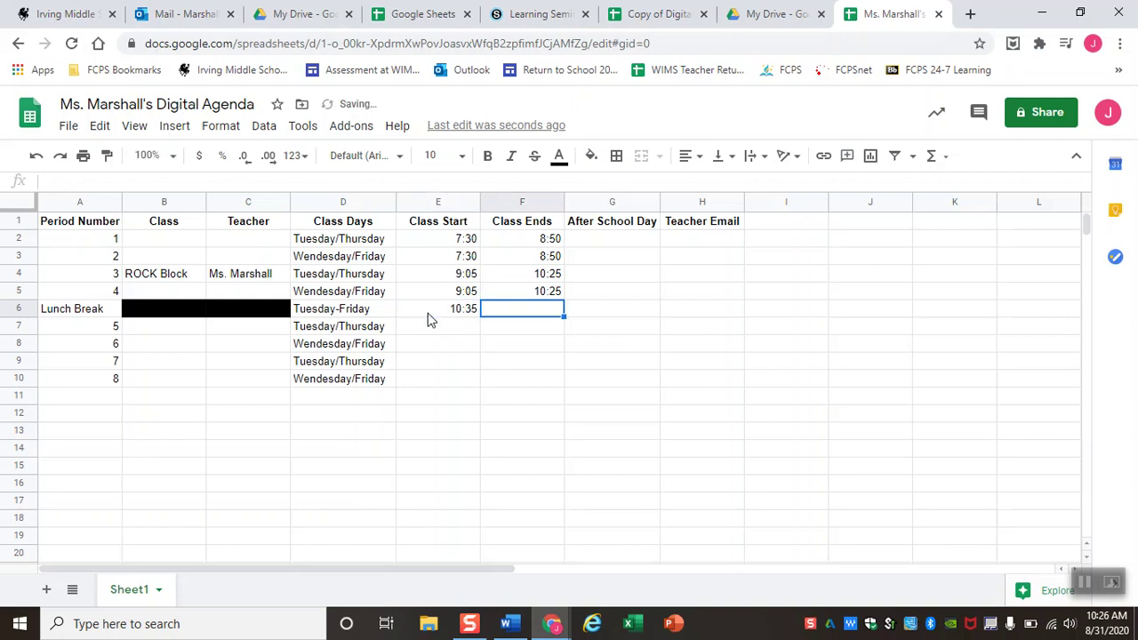
{"action": "type", "text": "11:10"}
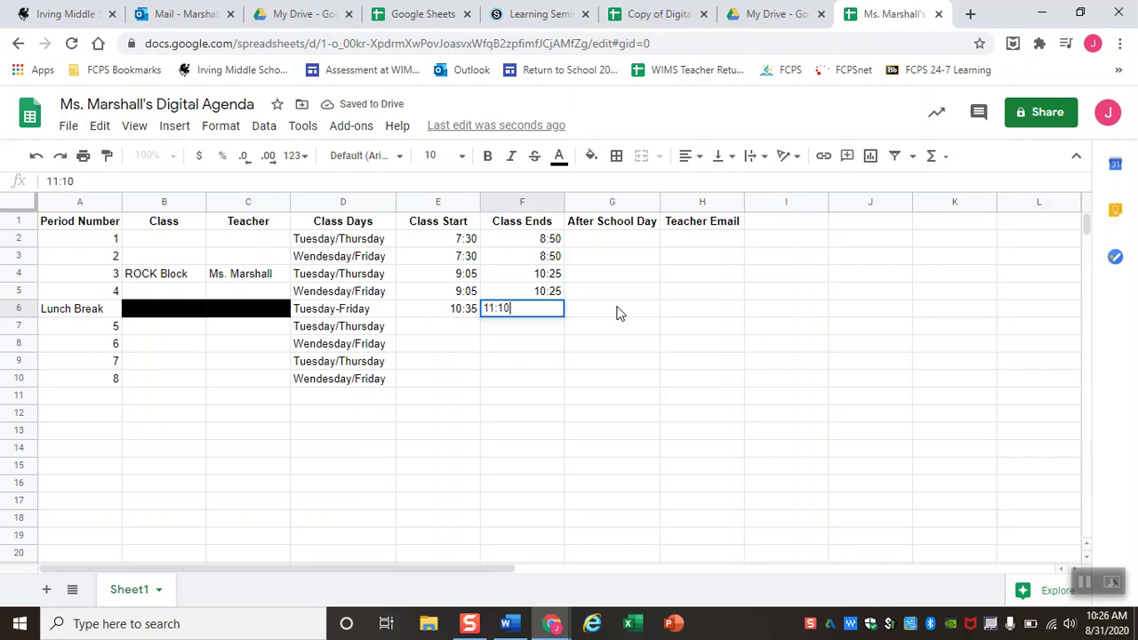
Fill the lunch break's After School Day and Teacher Email cells, G6 and H6, with black.
{"action": "left_click_drag", "start_coordinate": [617, 312], "coordinate": [685, 320]}
{"action": "left_click", "coordinate": [592, 156]}
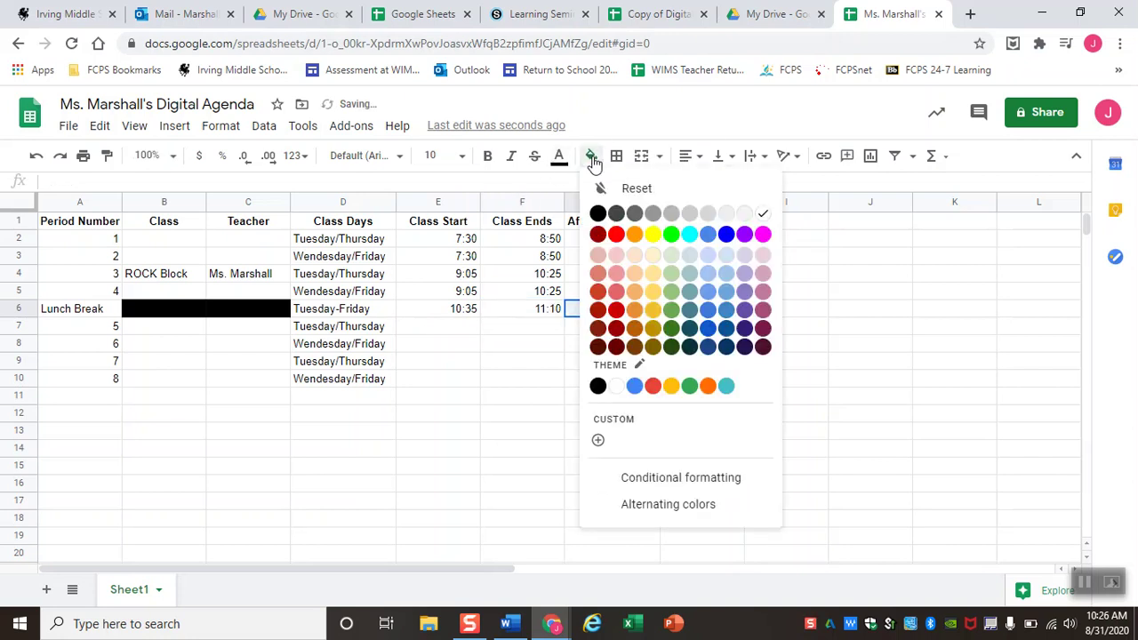
{"action": "left_click", "coordinate": [600, 216]}
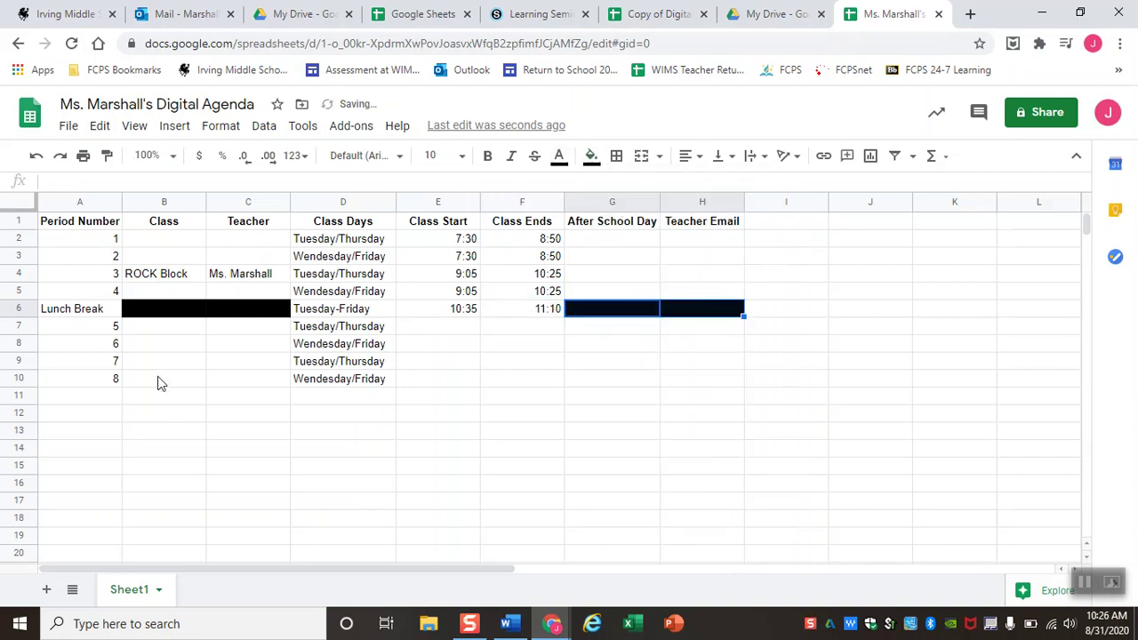
Enter the start time 11:20 in E7 and E8 and the end time 12:40 in F7 and F8 for periods 5 and 6.
{"action": "left_click", "coordinate": [415, 328]}
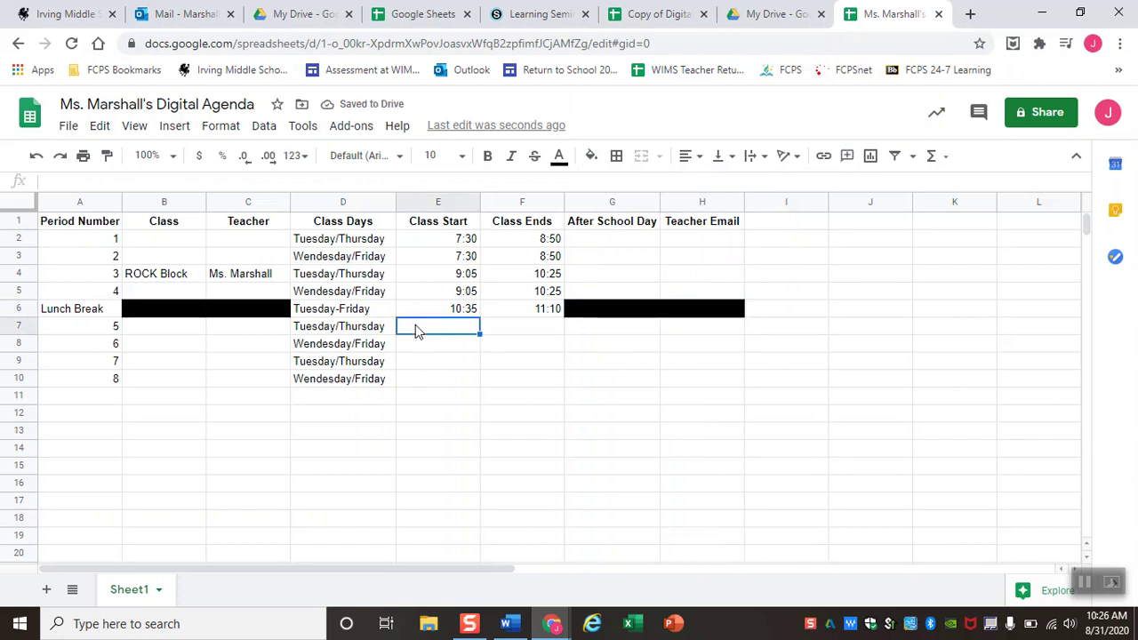
{"action": "type", "text": "11:20"}
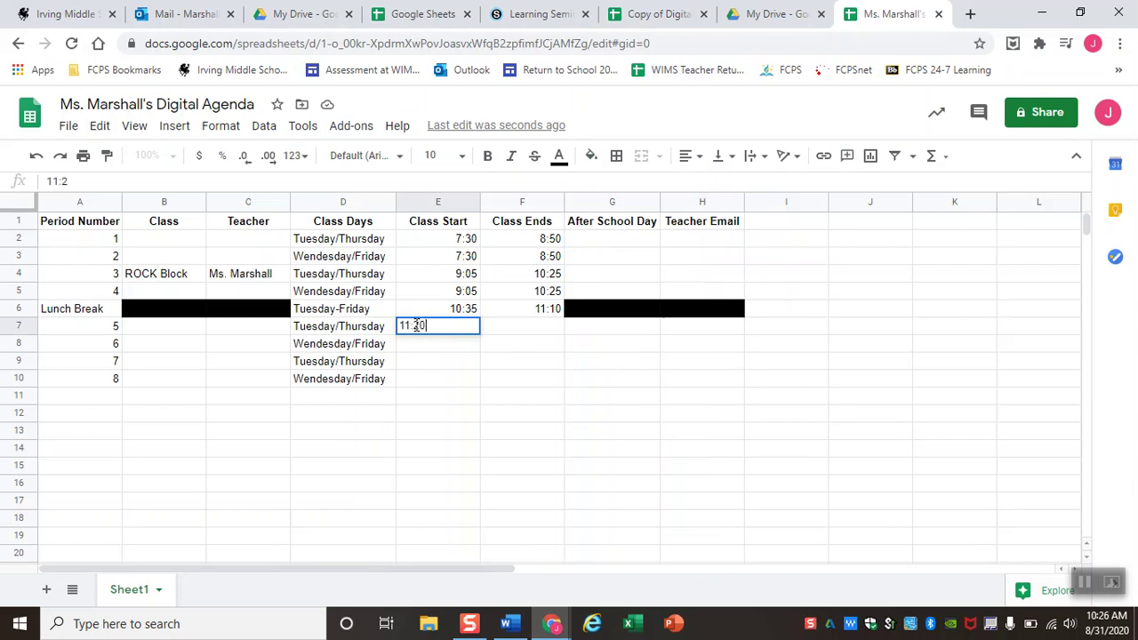
{"action": "key", "text": "Tab"}
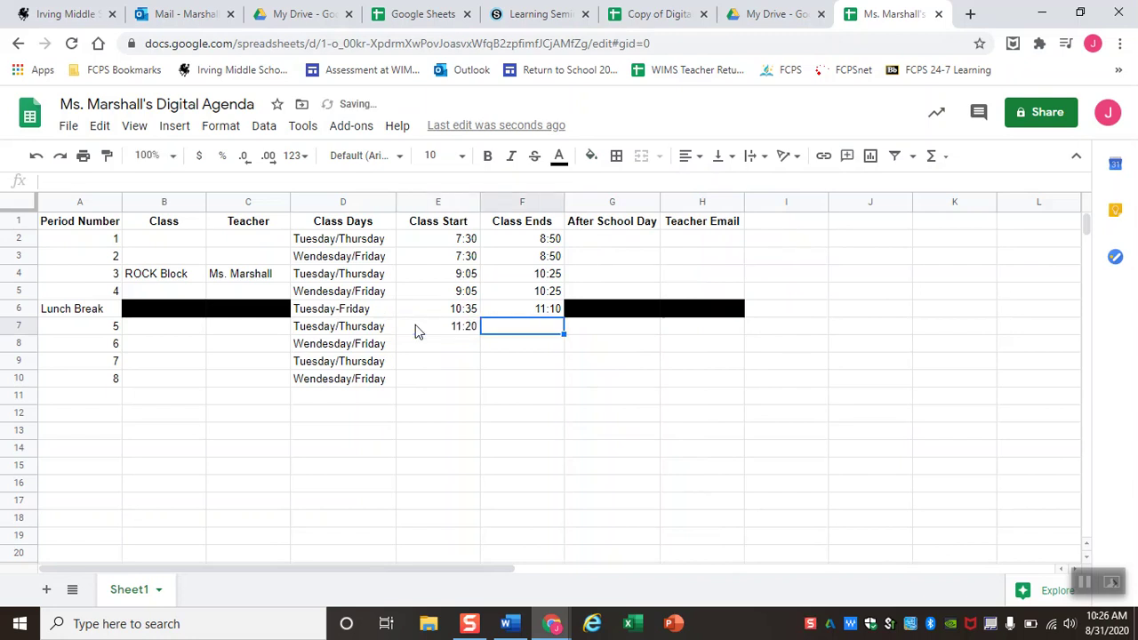
{"action": "type", "text": "12:40"}
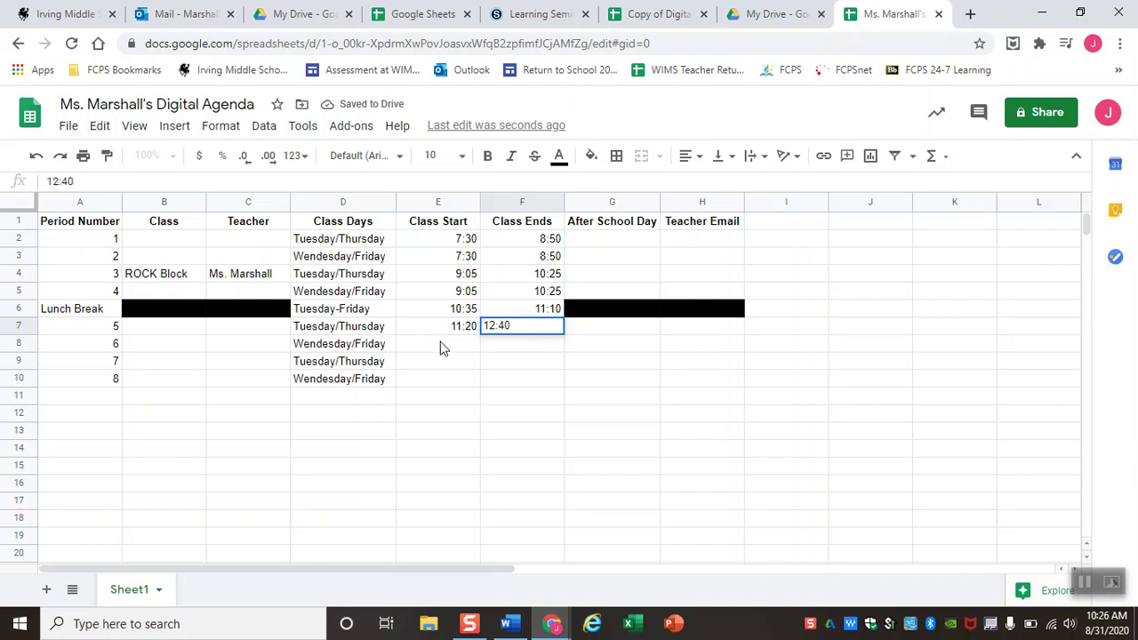
{"action": "left_click", "coordinate": [439, 343]}
{"action": "type", "text": "11:20"}
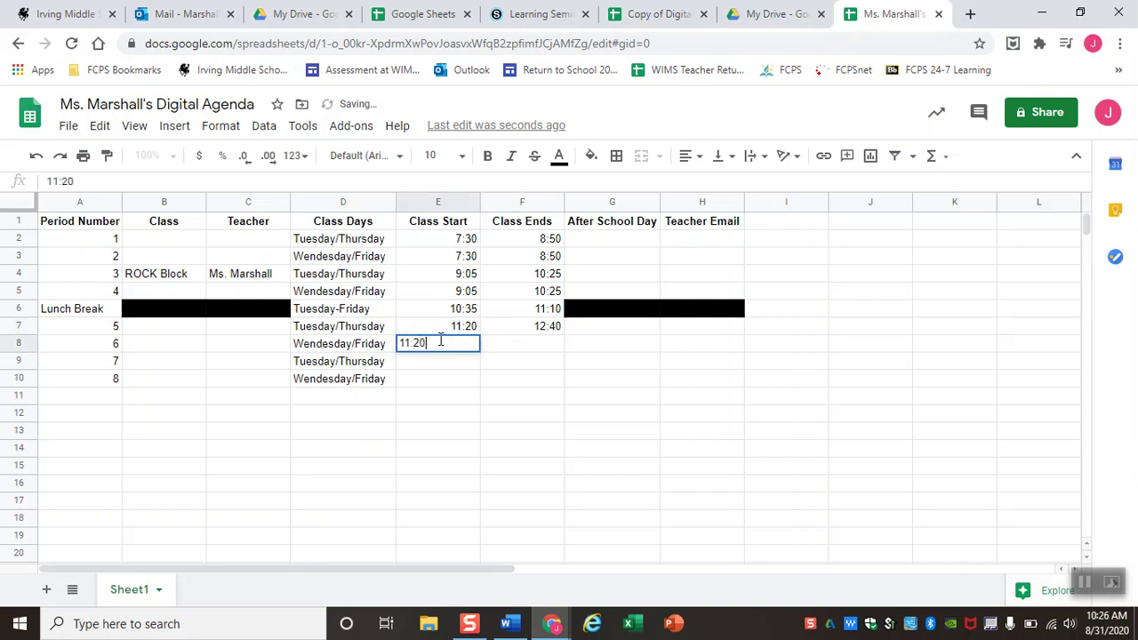
{"action": "key", "text": "Tab"}
{"action": "type", "text": "12:40"}
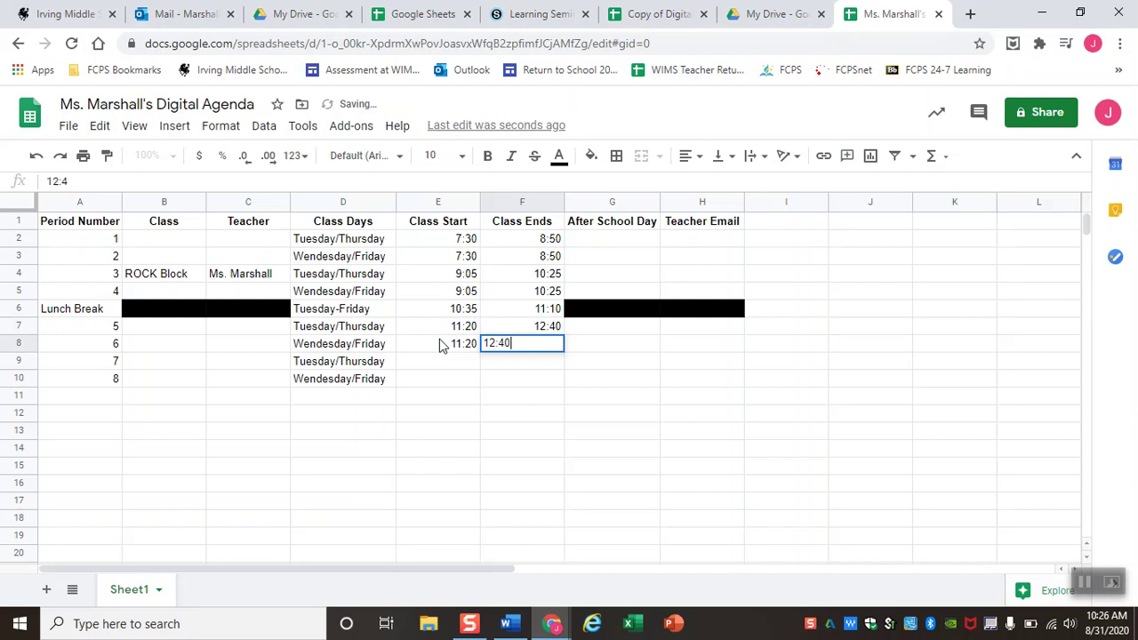
{"action": "key", "text": "Return"}
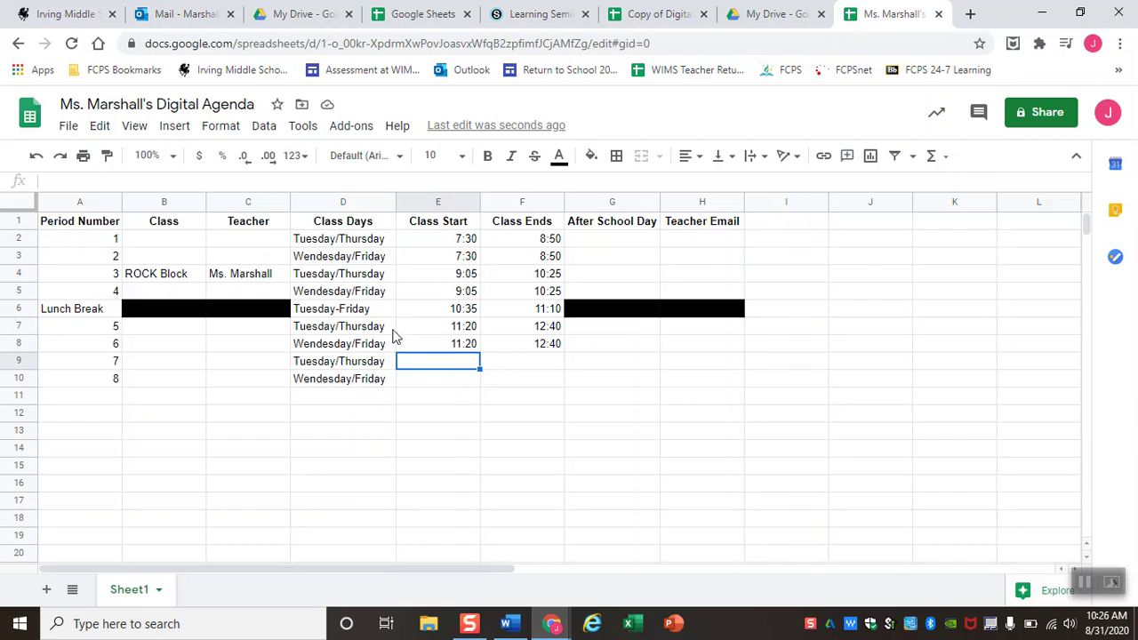
Enter the start time 12:55 in E9 and E10 and the end time 2:15 in F9 and F10 for periods 7 and 8.
{"action": "type", "text": "12:55"}
{"action": "key", "text": "Tab"}
{"action": "type", "text": "2"}
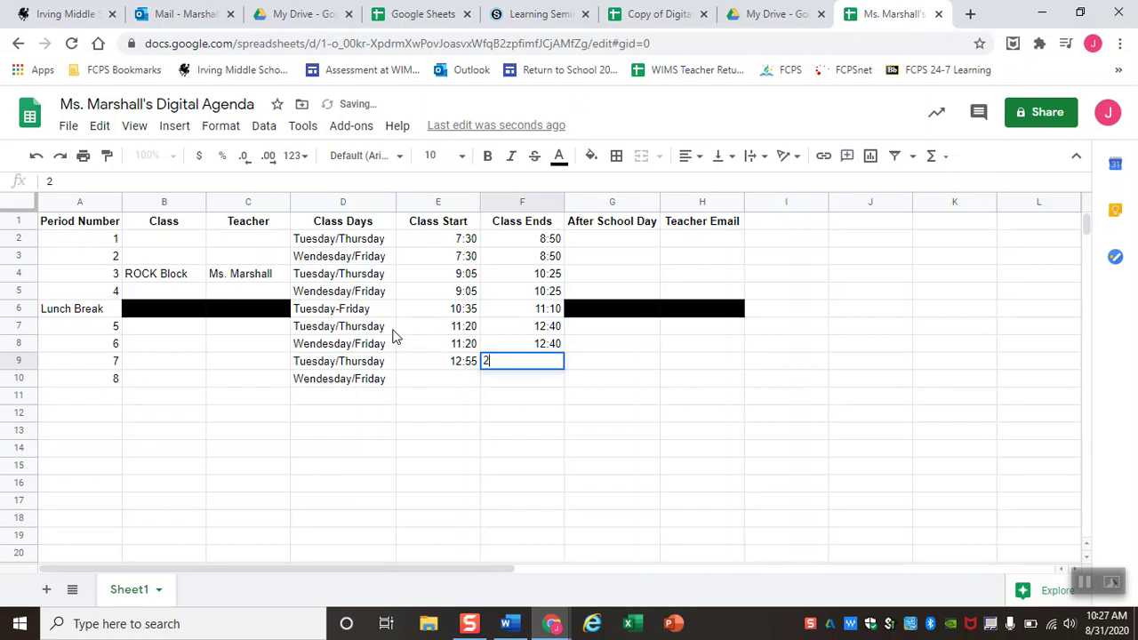
{"action": "type", "text": ":15"}
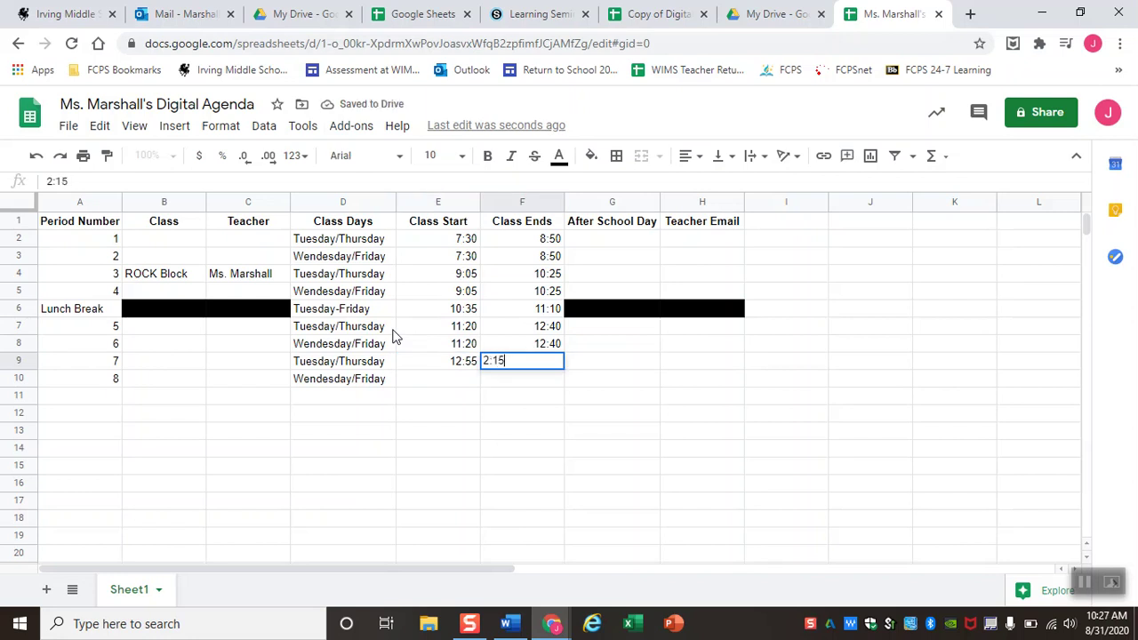
{"action": "key", "text": "Tab"}
{"action": "left_click", "coordinate": [462, 384]}
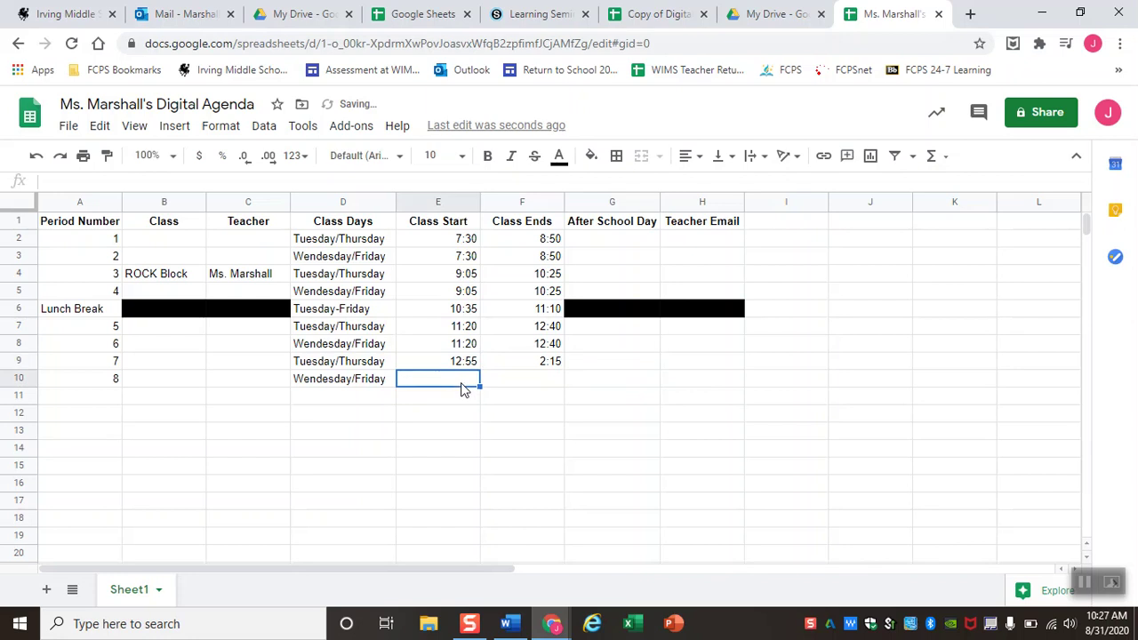
{"action": "type", "text": "12:55"}
{"action": "key", "text": "Tab"}
{"action": "type", "text": "2"}
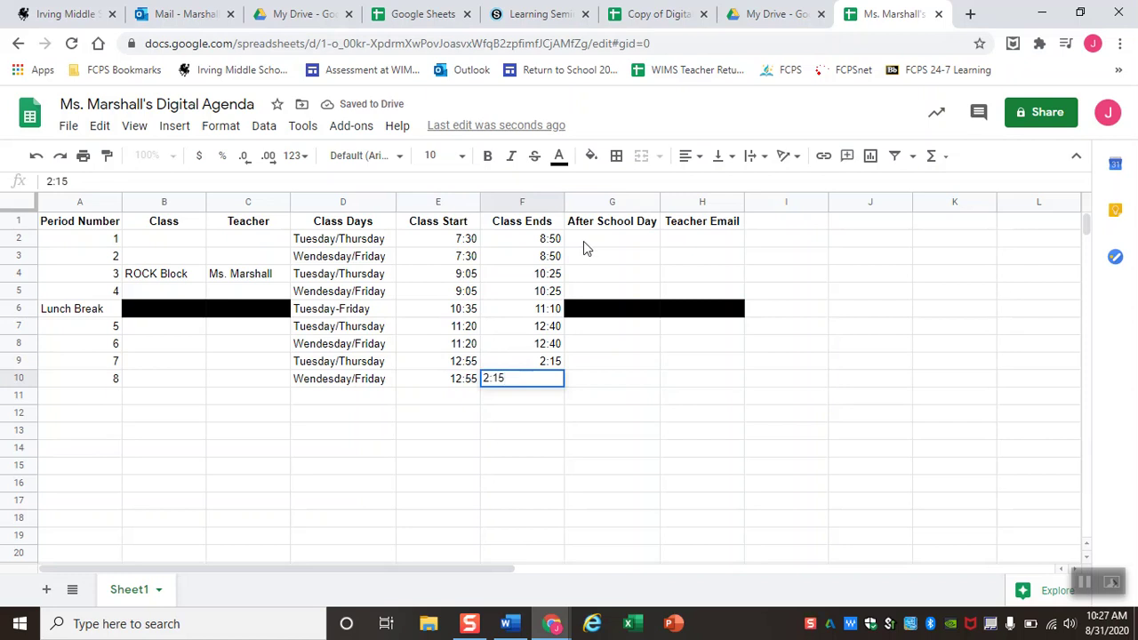
{"action": "left_click", "coordinate": [445, 237]}
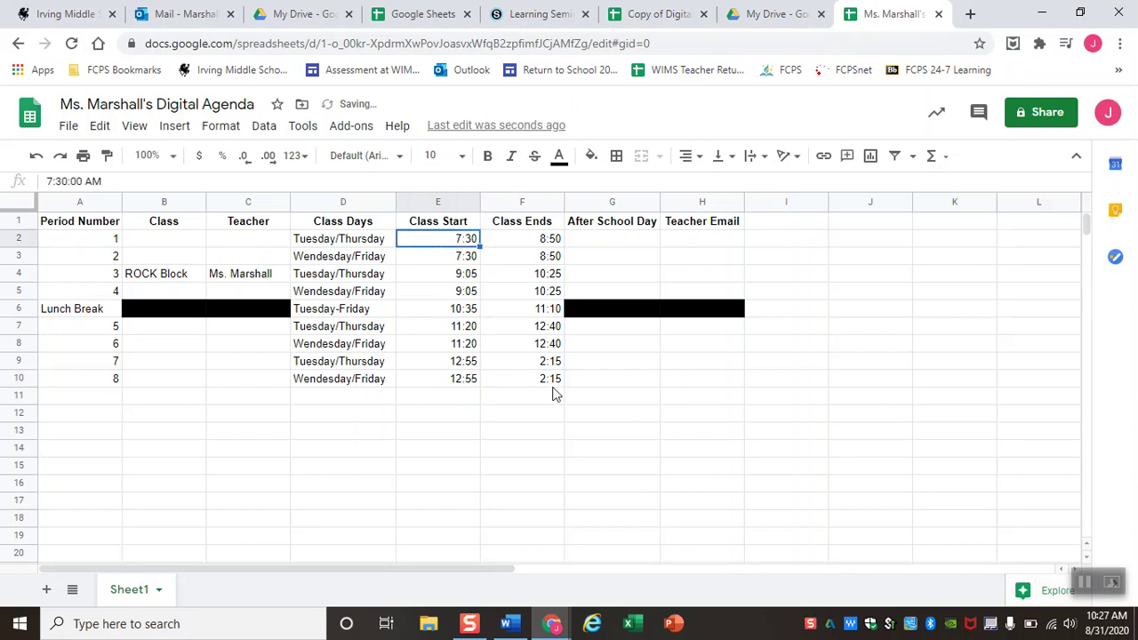
{"action": "left_click", "coordinate": [604, 384]}
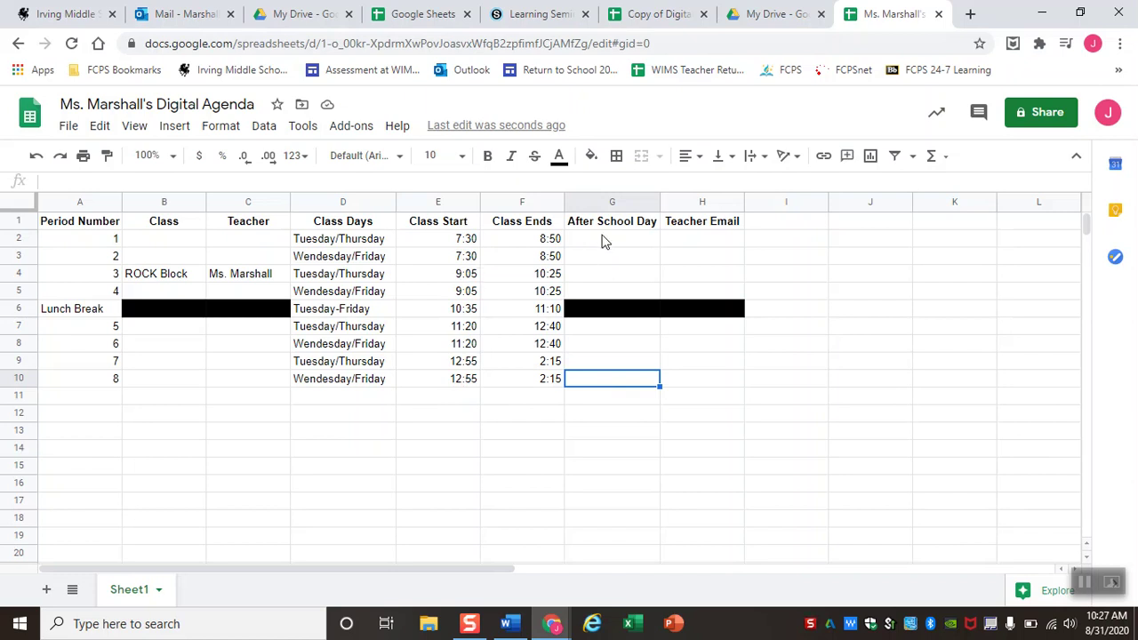
{"action": "left_click", "coordinate": [704, 258]}
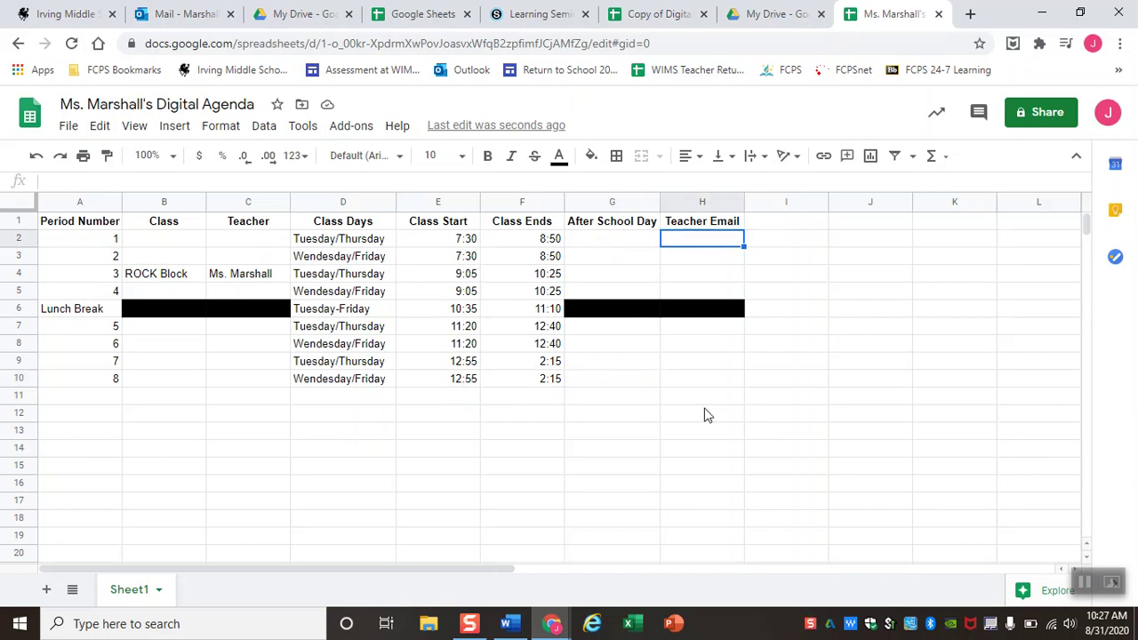
{"action": "left_click", "coordinate": [720, 386]}
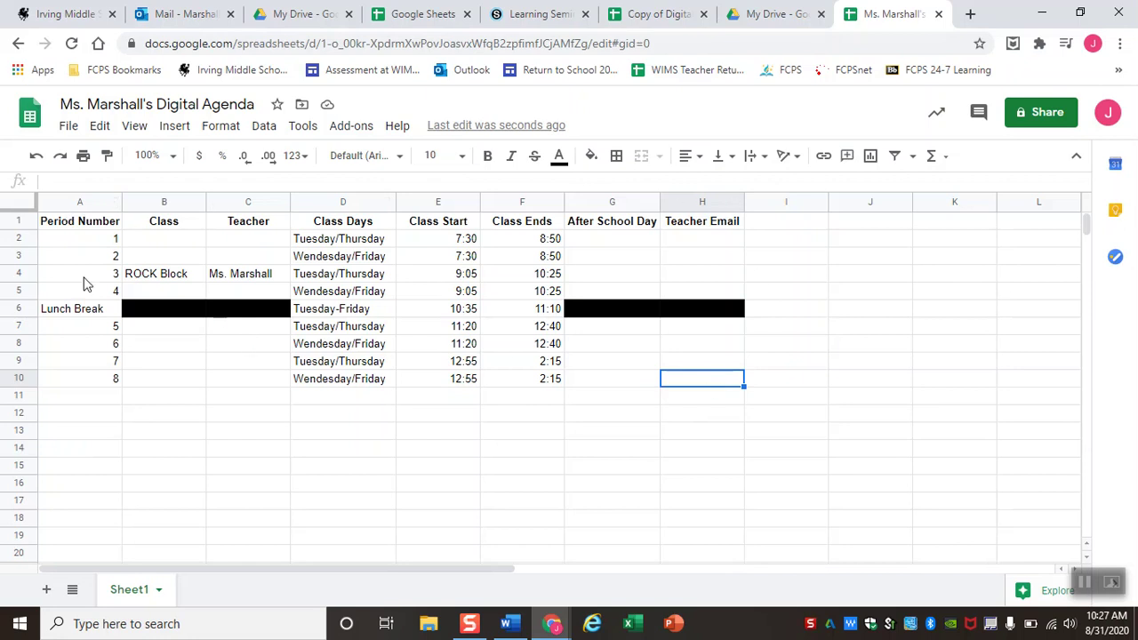
{"action": "scroll", "coordinate": [105, 415], "scroll_direction": "down", "scroll_amount": 5}
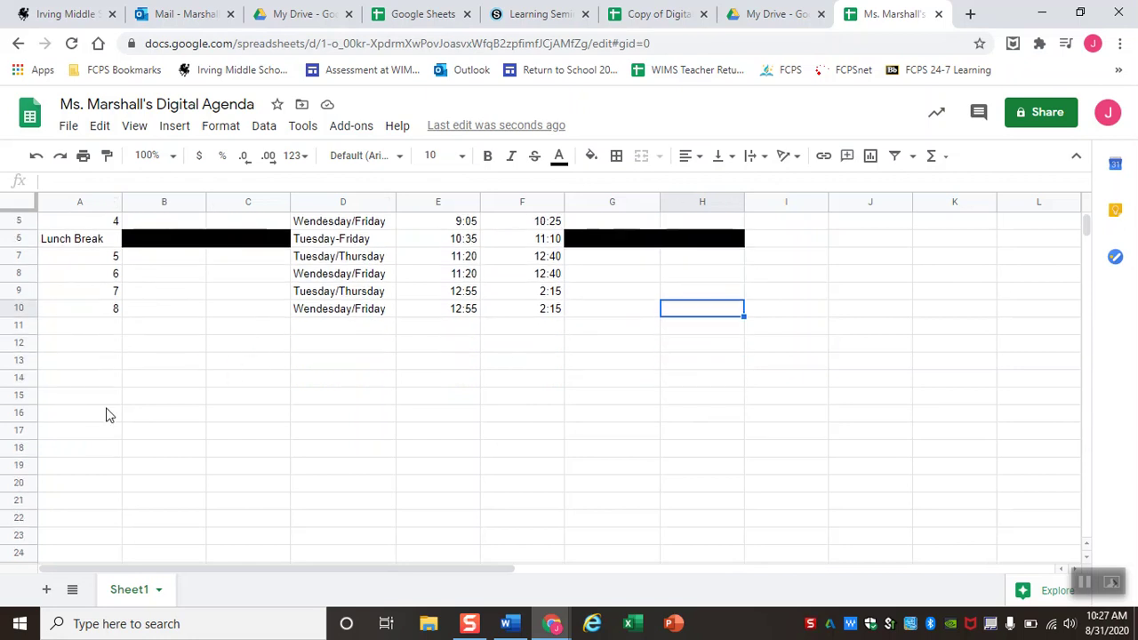
{"action": "scroll", "coordinate": [106, 415], "scroll_direction": "up", "scroll_amount": 5}
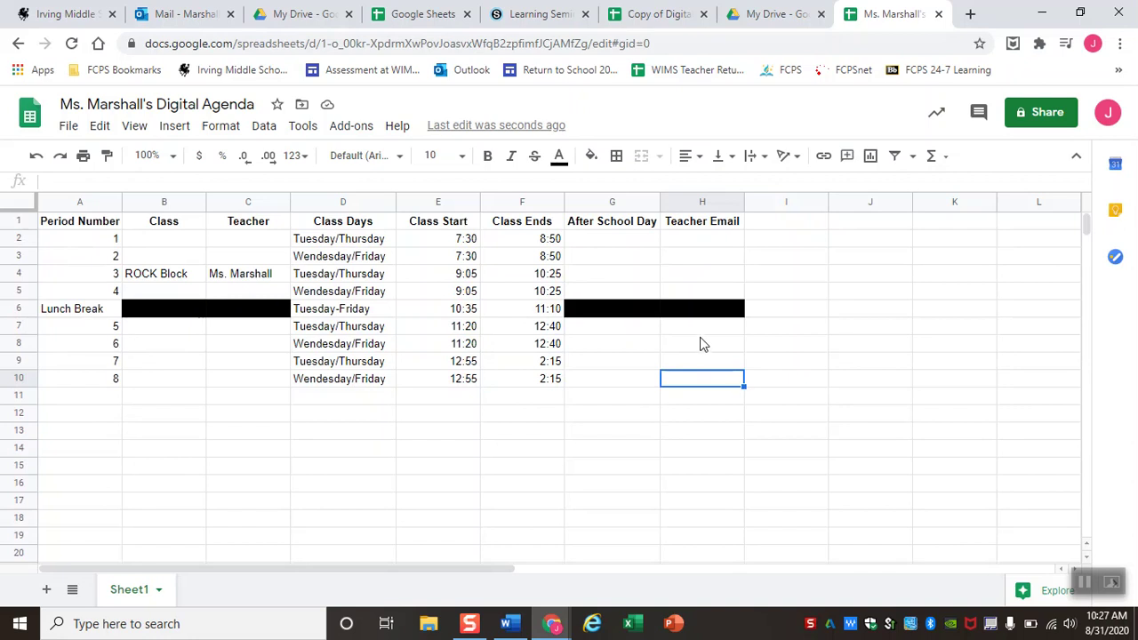
{"action": "left_click", "coordinate": [916, 553]}
Apply all borders to the agenda table, A1 through H10.
{"action": "left_click", "coordinate": [706, 382]}
{"action": "left_click_drag", "start_coordinate": [738, 383], "coordinate": [28, 203]}
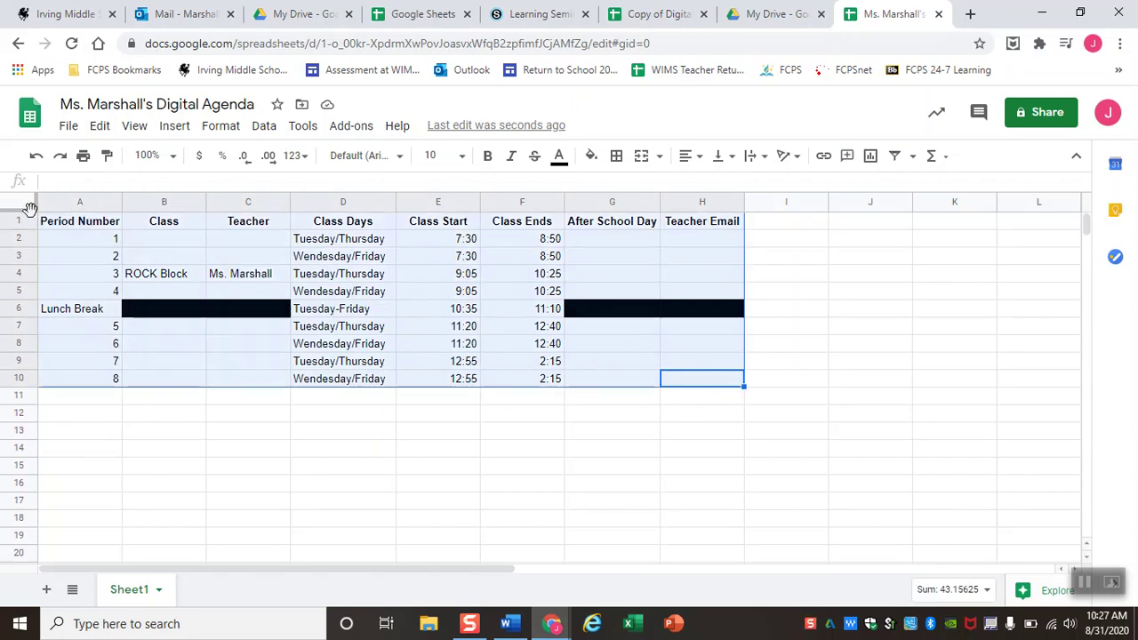
{"action": "left_click", "coordinate": [616, 156]}
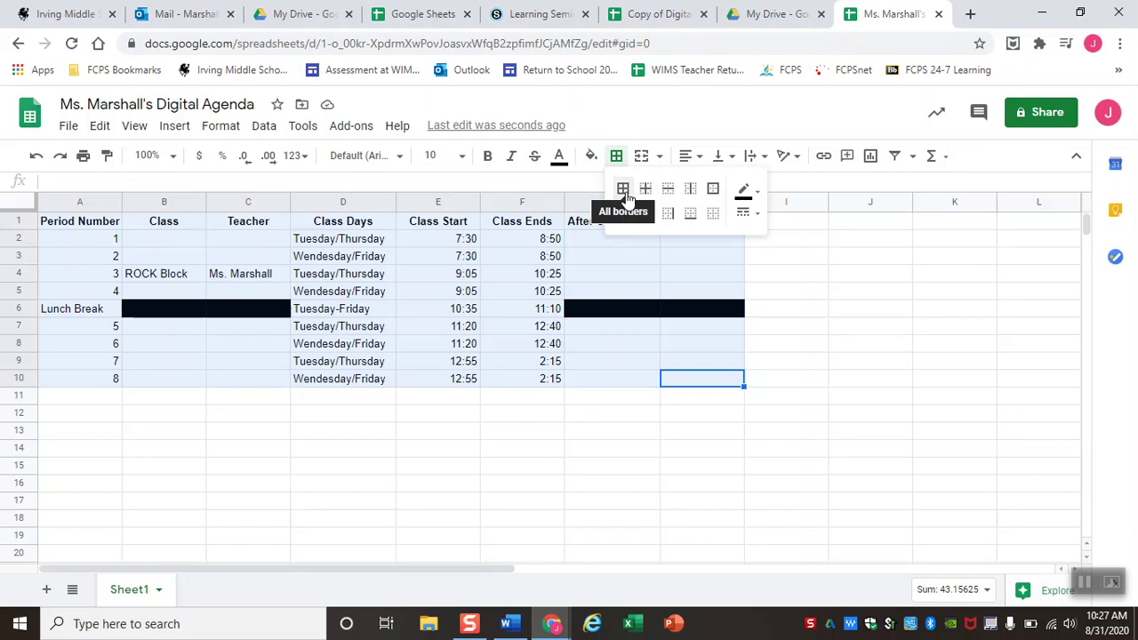
{"action": "left_click", "coordinate": [623, 190]}
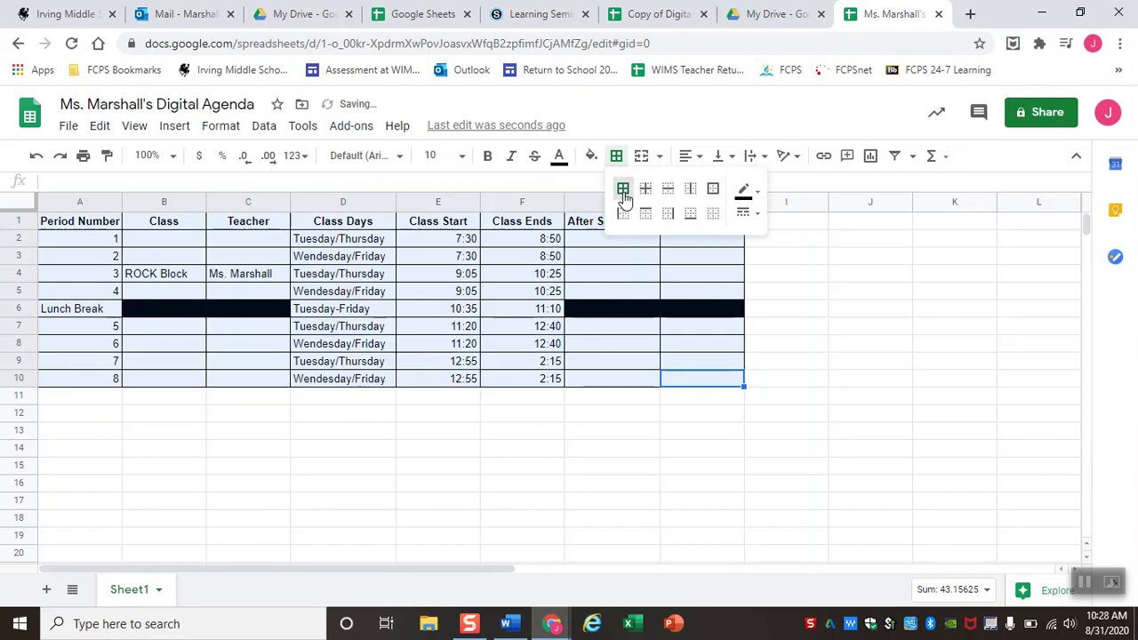
{"action": "left_click", "coordinate": [83, 245]}
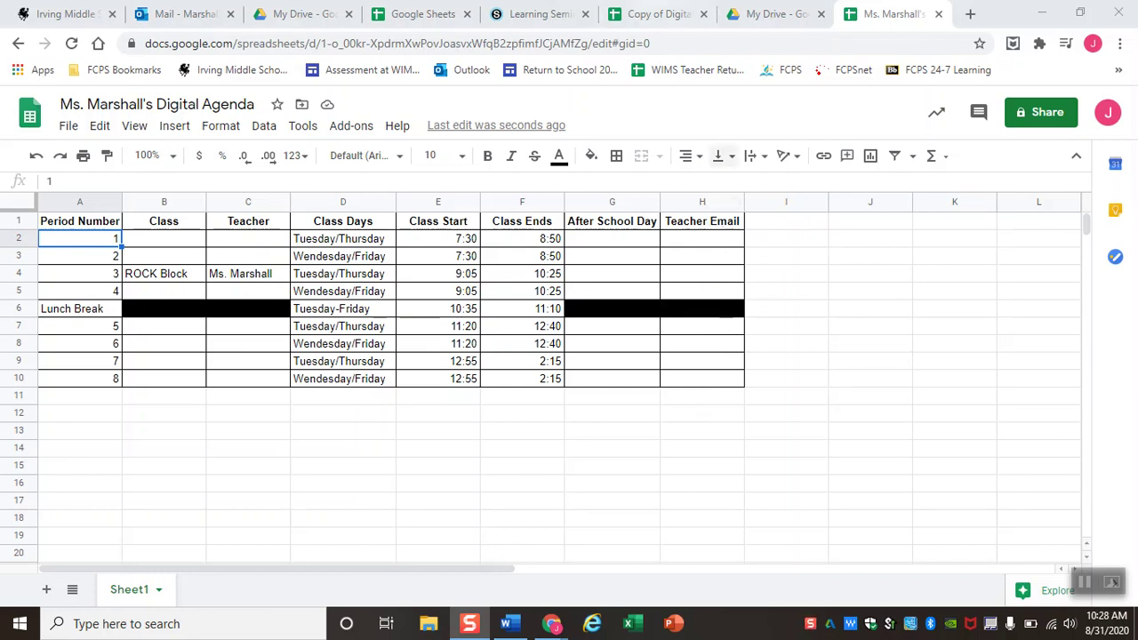
Switch to the Learning Seminar course page and copy the teacher's e-mail address from the Info section of her member profile.
{"action": "left_click", "coordinate": [548, 14]}
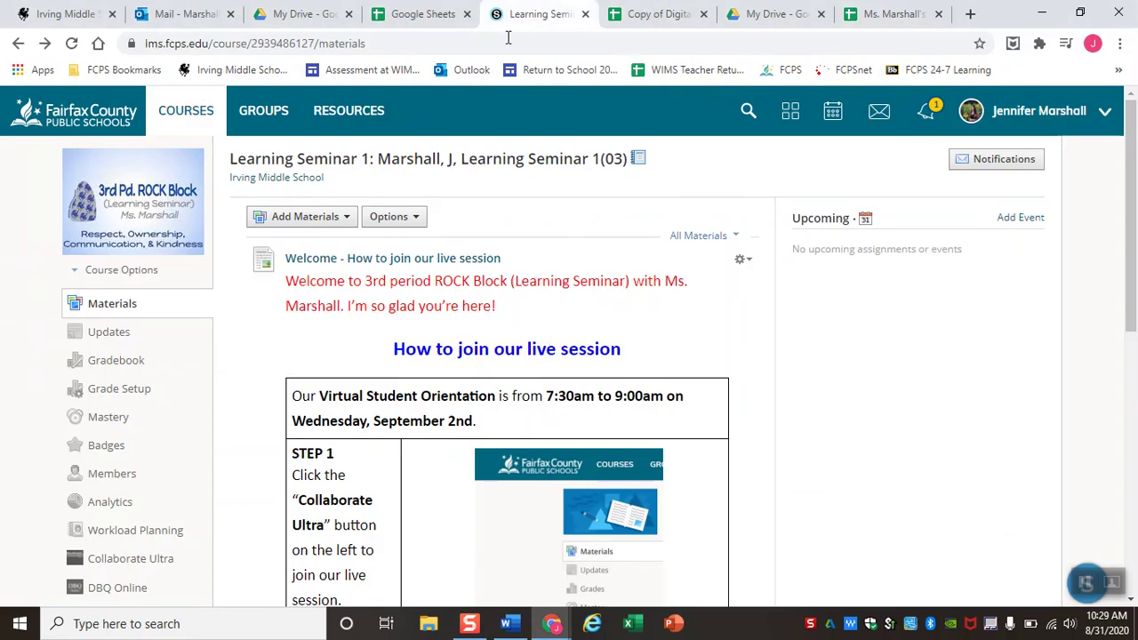
{"action": "scroll", "coordinate": [362, 241], "scroll_direction": "down", "scroll_amount": 1}
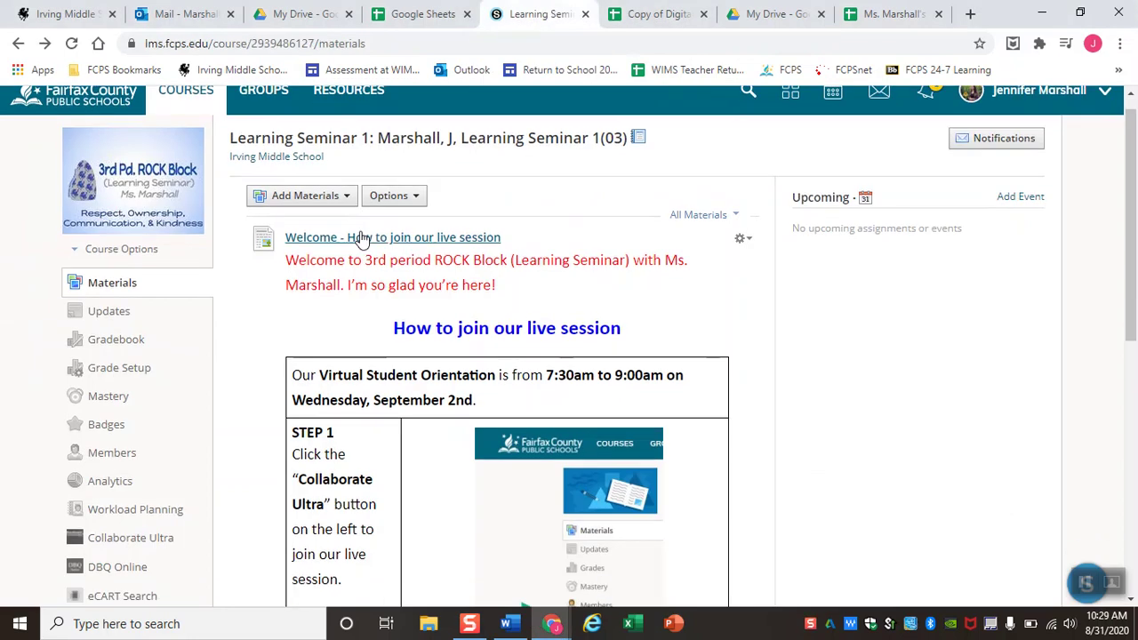
{"action": "left_click", "coordinate": [135, 456]}
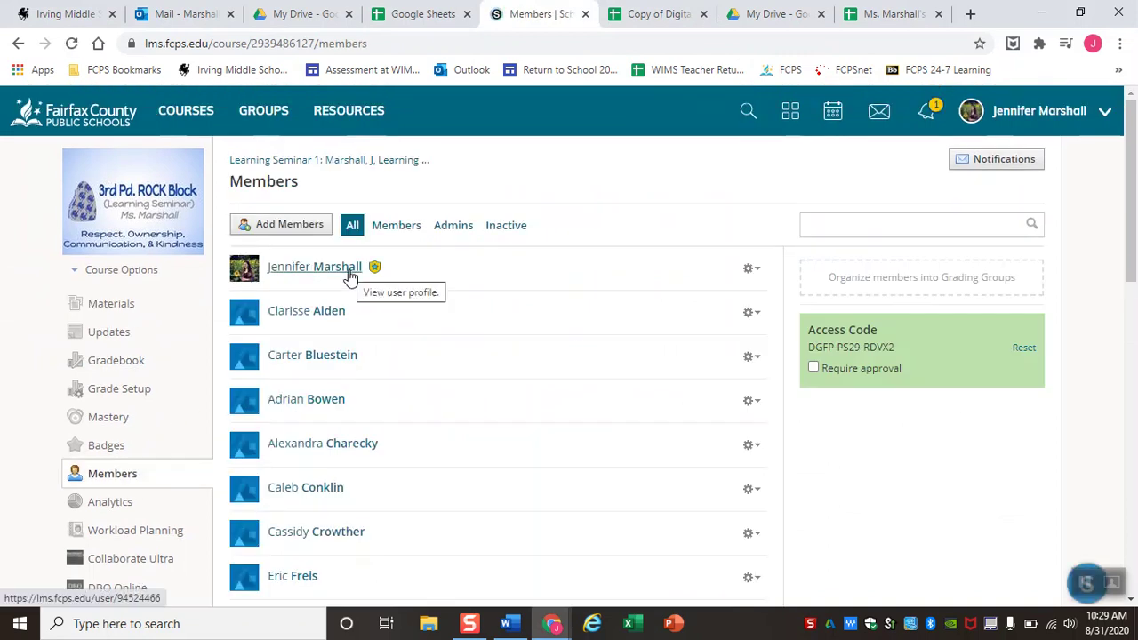
{"action": "left_click", "coordinate": [350, 272]}
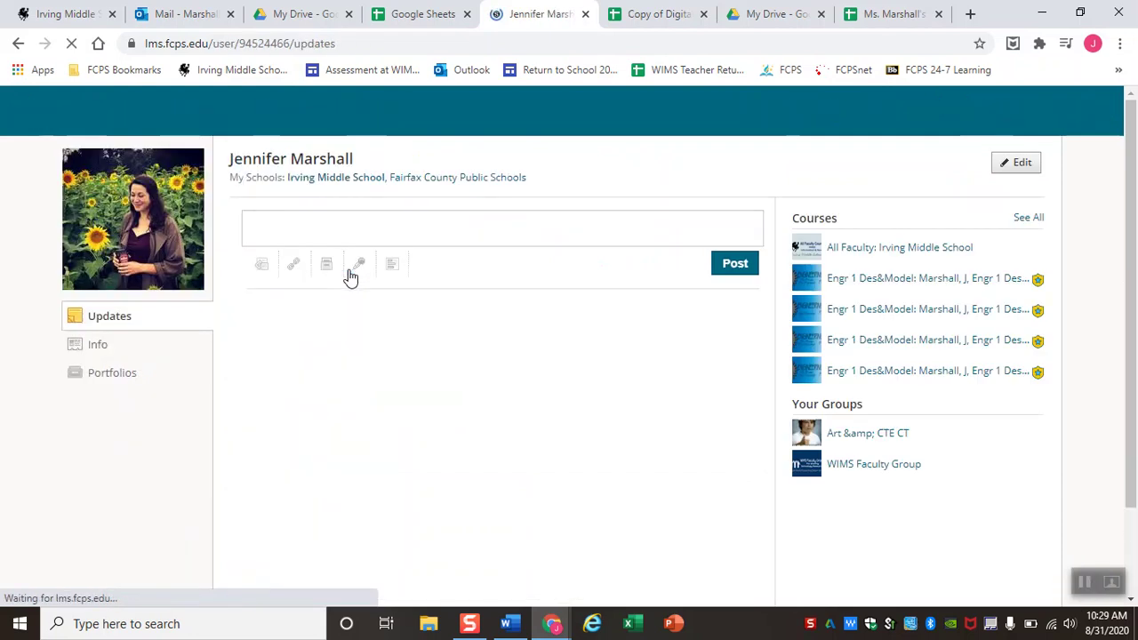
{"action": "left_click", "coordinate": [108, 356]}
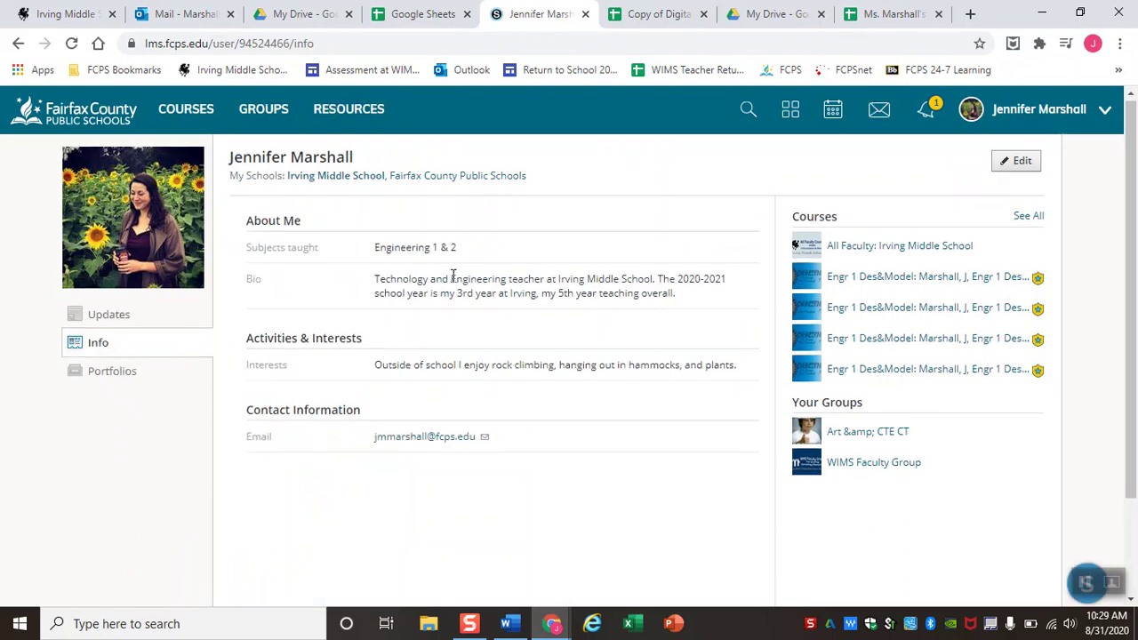
{"action": "scroll", "coordinate": [453, 280], "scroll_direction": "down", "scroll_amount": 1}
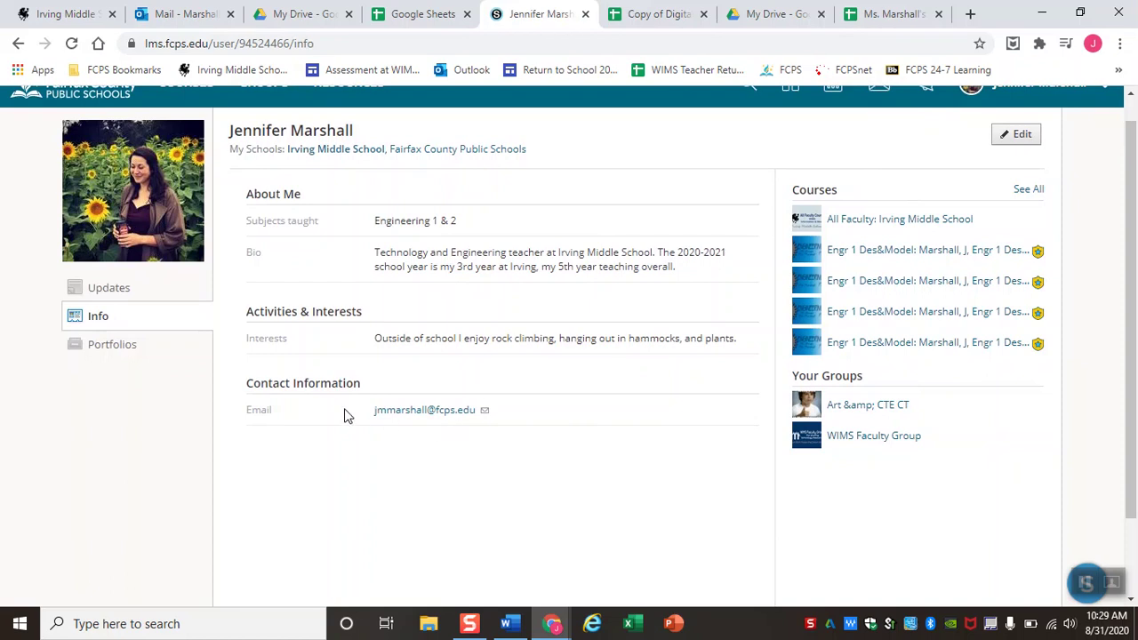
{"action": "left_click_drag", "start_coordinate": [368, 416], "coordinate": [485, 420]}
{"action": "key", "text": "ctrl+c"}
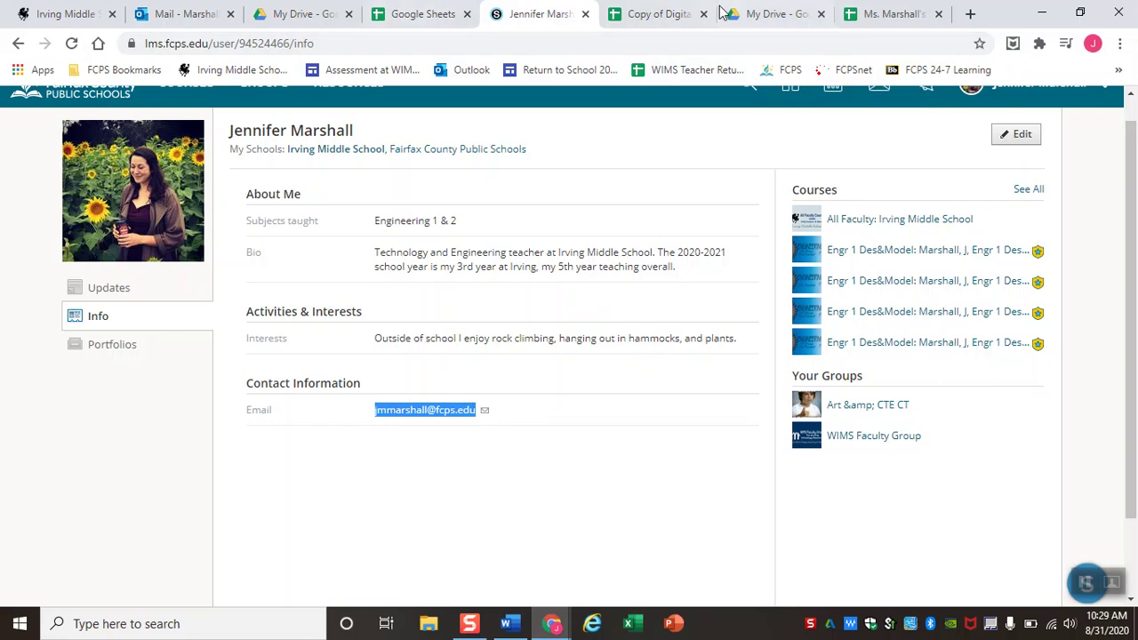
Return to the digital agenda, paste the teacher's e-mail into period 3's Teacher Email cell, H4, and fit column H to its contents.
{"action": "left_click", "coordinate": [884, 13]}
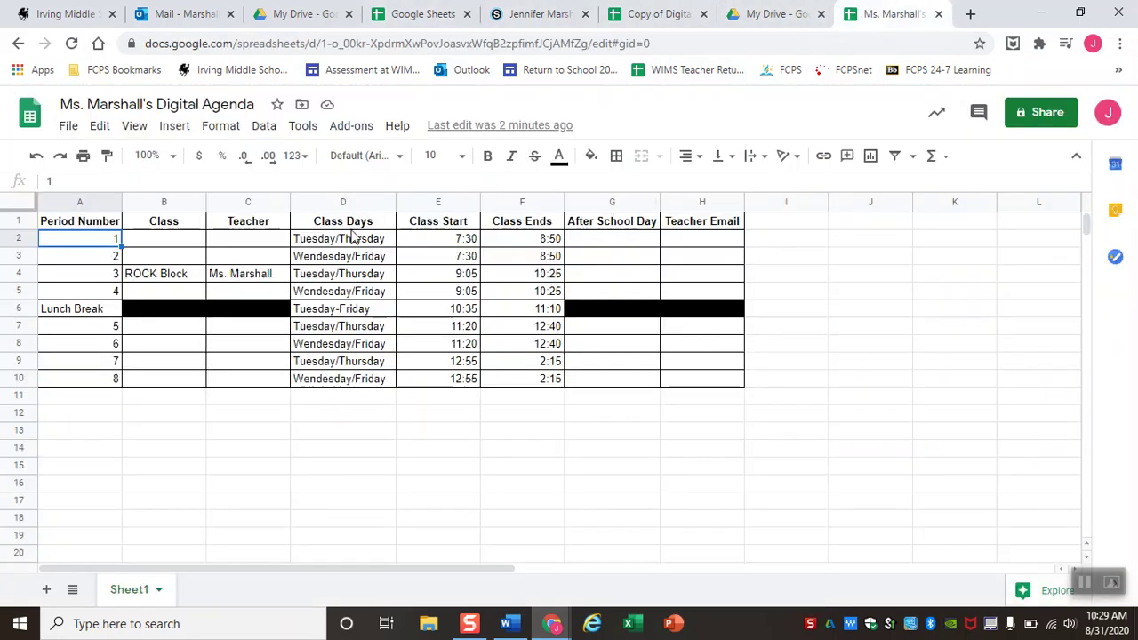
{"action": "left_click", "coordinate": [672, 277]}
{"action": "key", "text": "ctrl+v"}
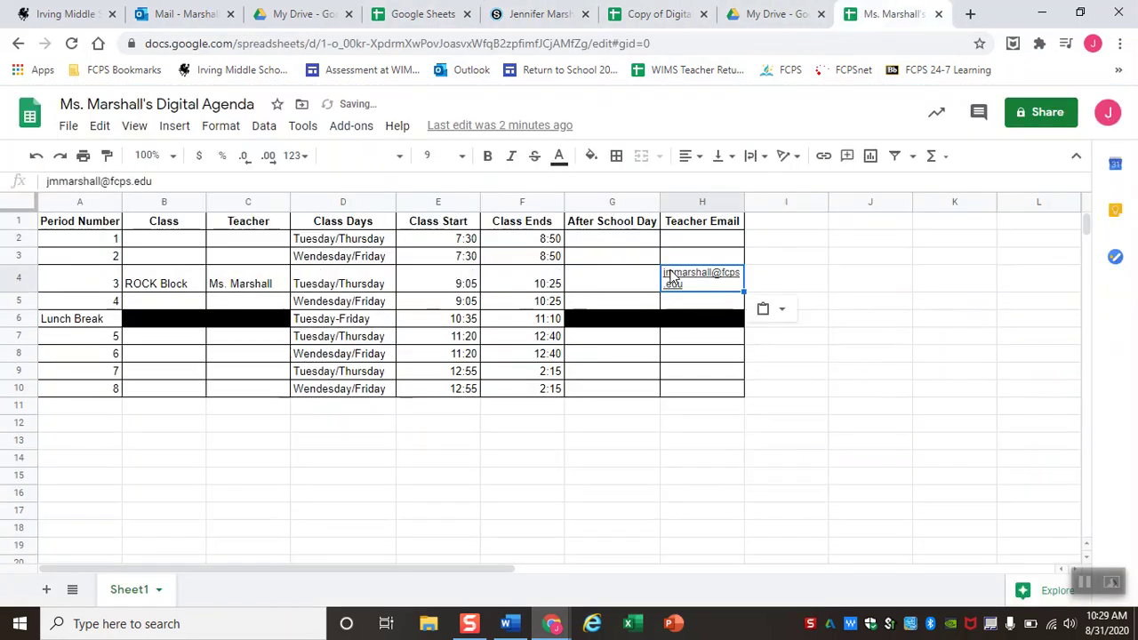
{"action": "double_click", "coordinate": [758, 202]}
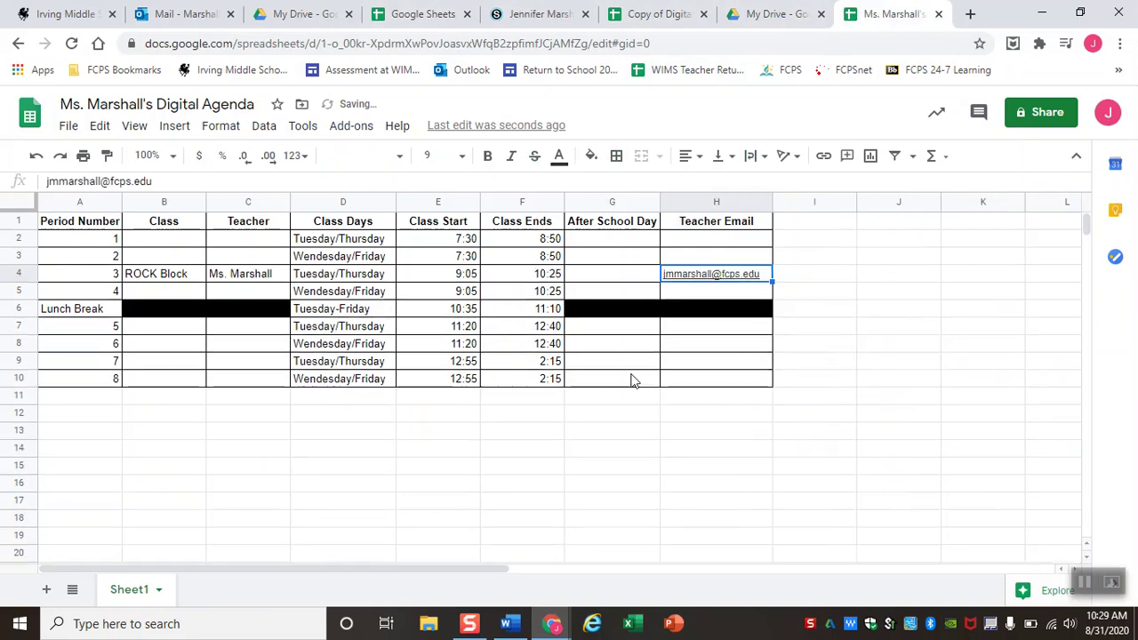